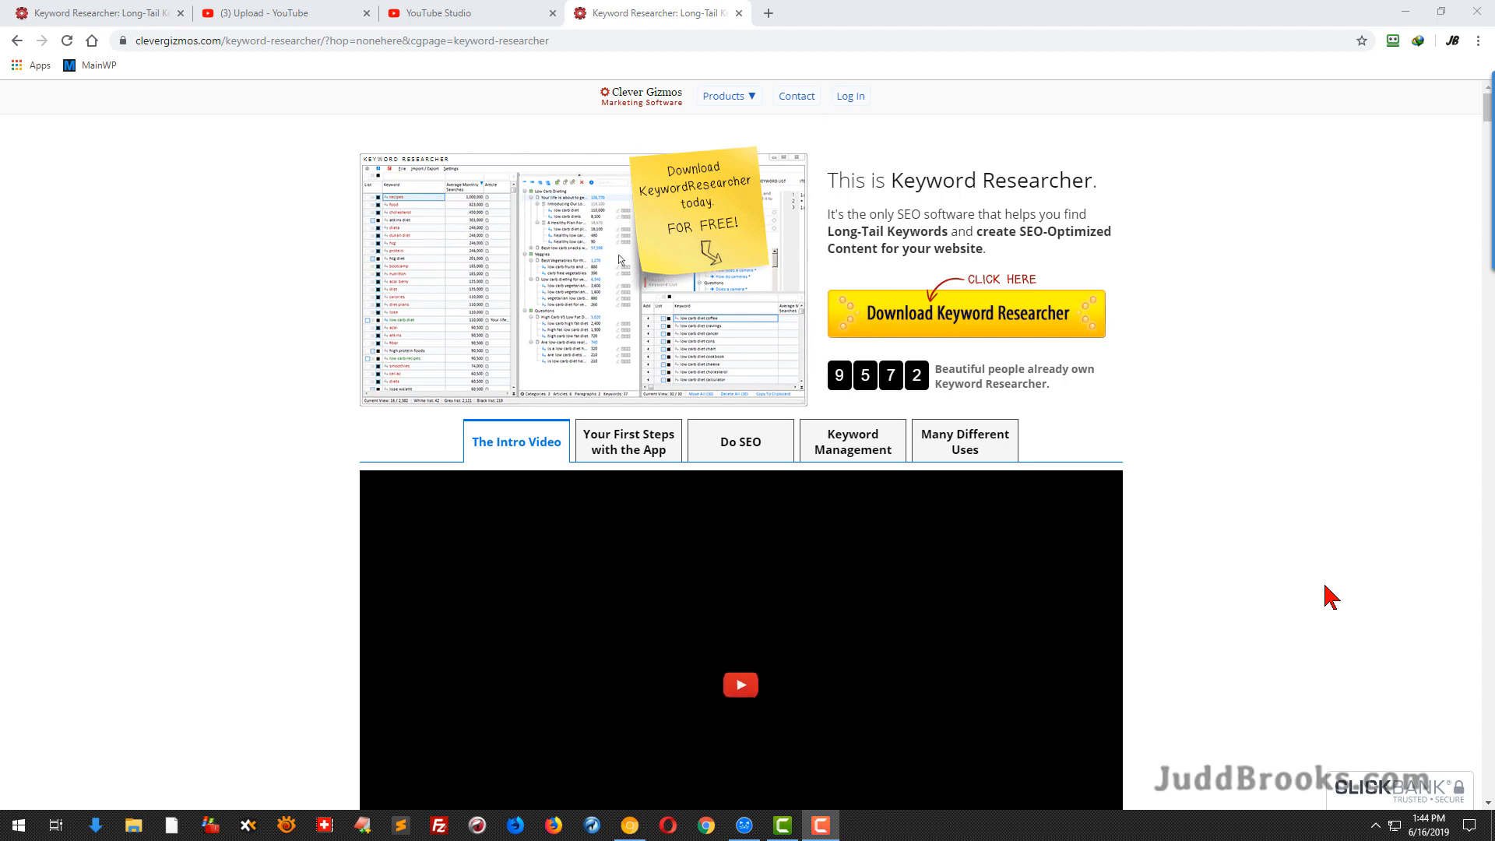
- Look through the product page's video sections, from Your First Steps with the App to Many Different Uses, and return to The Intro Video
{"action": "scroll", "coordinate": [1330, 596], "scroll_direction": "down", "scroll_amount": 1}
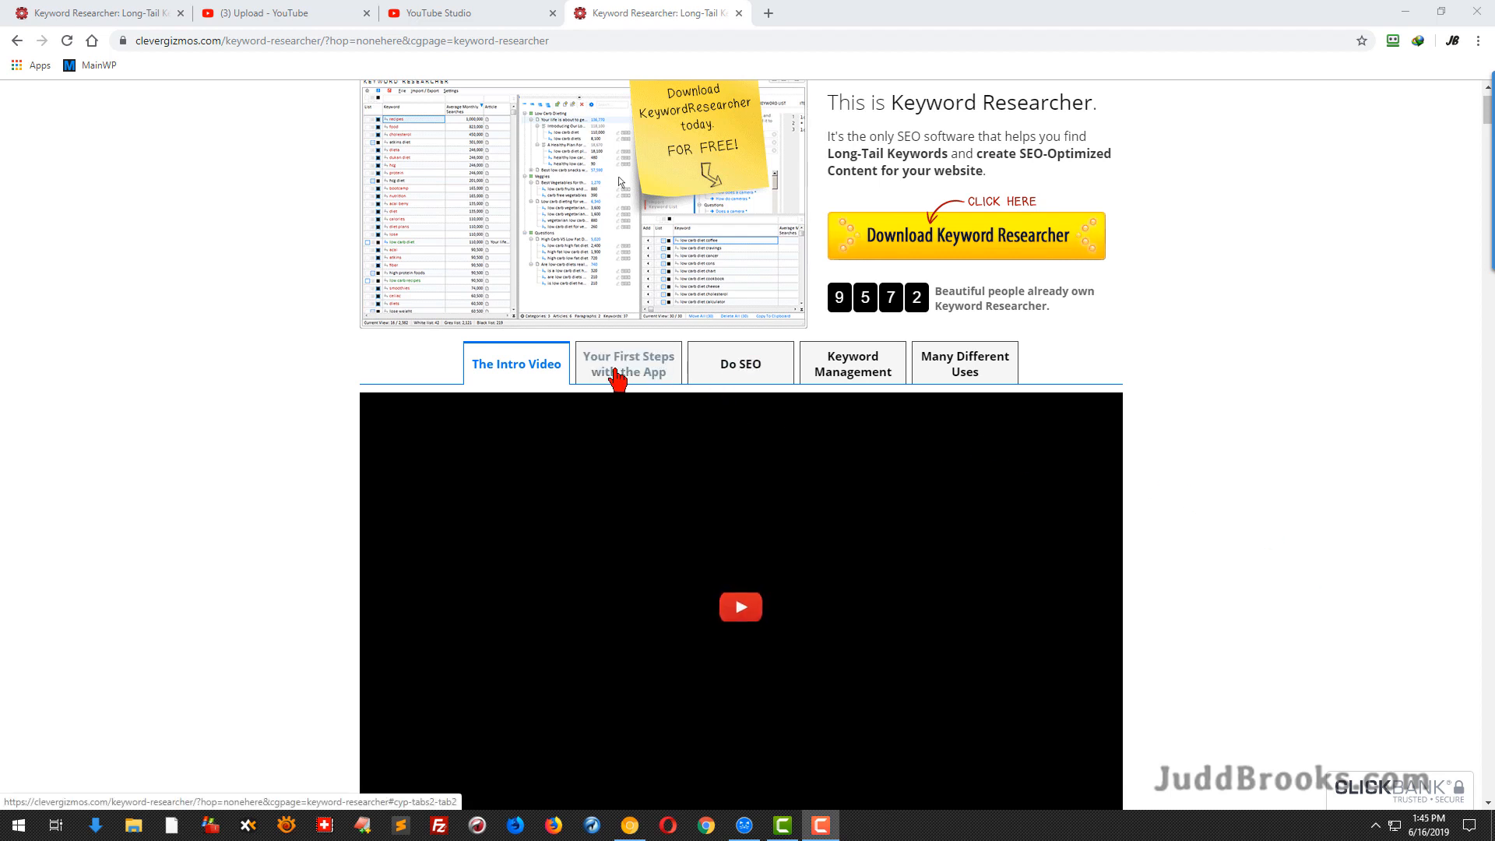
{"action": "left_click", "coordinate": [615, 375]}
{"action": "left_click", "coordinate": [729, 371]}
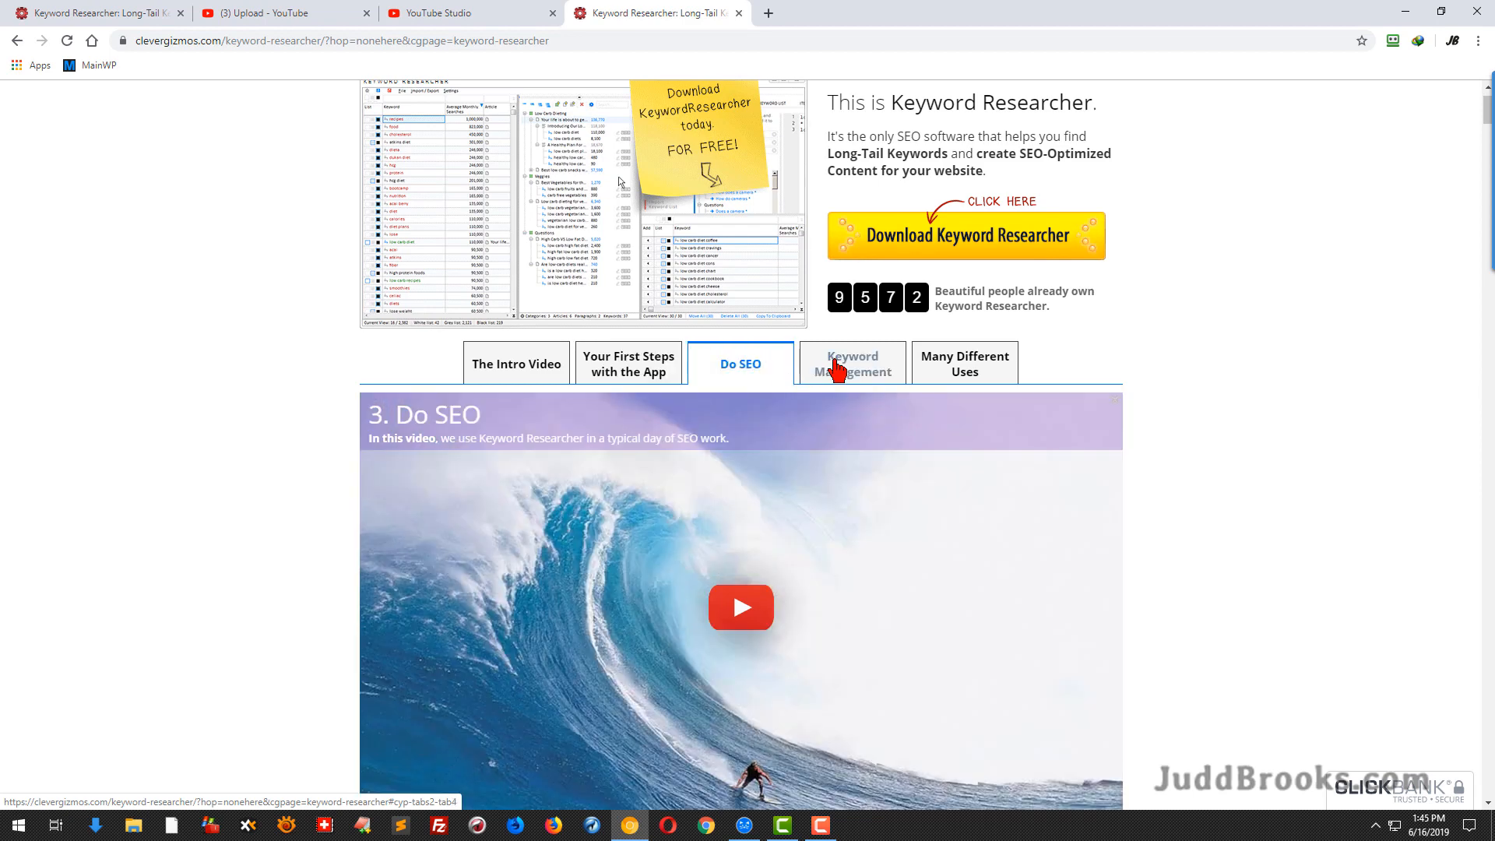
{"action": "left_click", "coordinate": [839, 371]}
{"action": "left_click", "coordinate": [938, 369]}
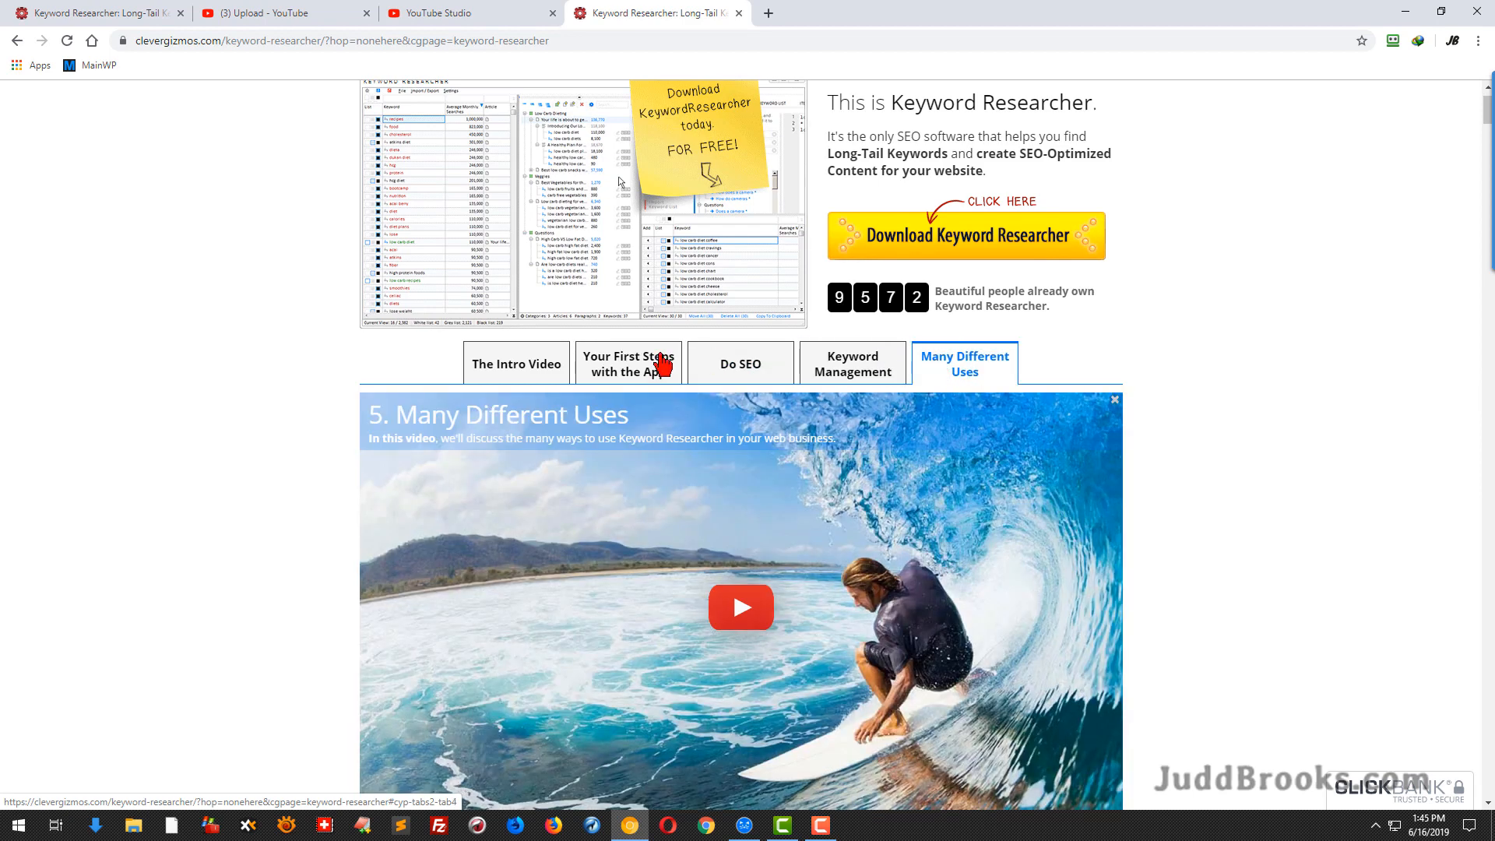
{"action": "left_click", "coordinate": [499, 367]}
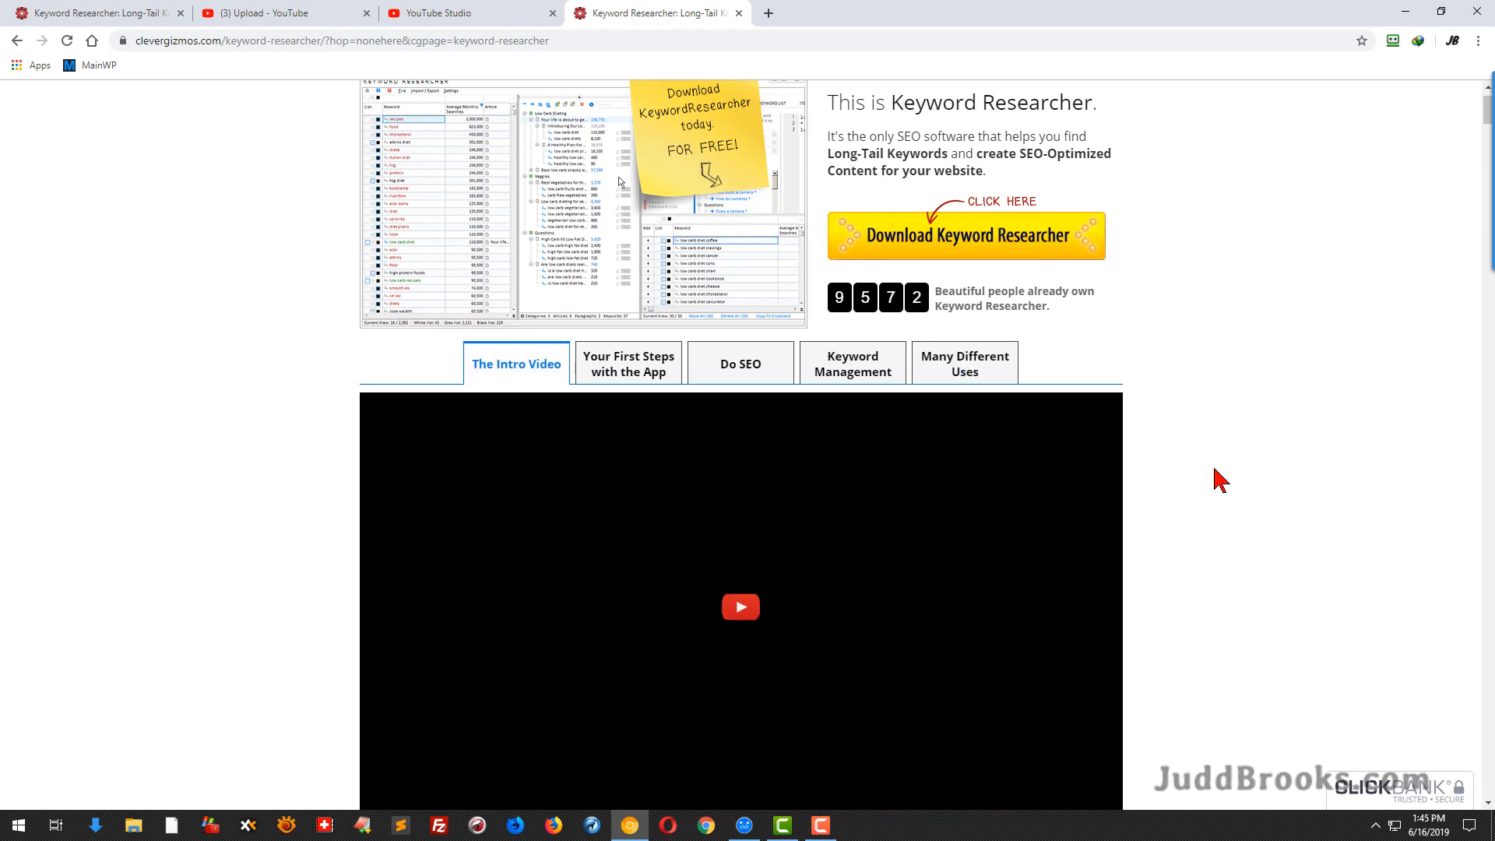
{"action": "scroll", "coordinate": [1221, 481], "scroll_direction": "up", "scroll_amount": 1}
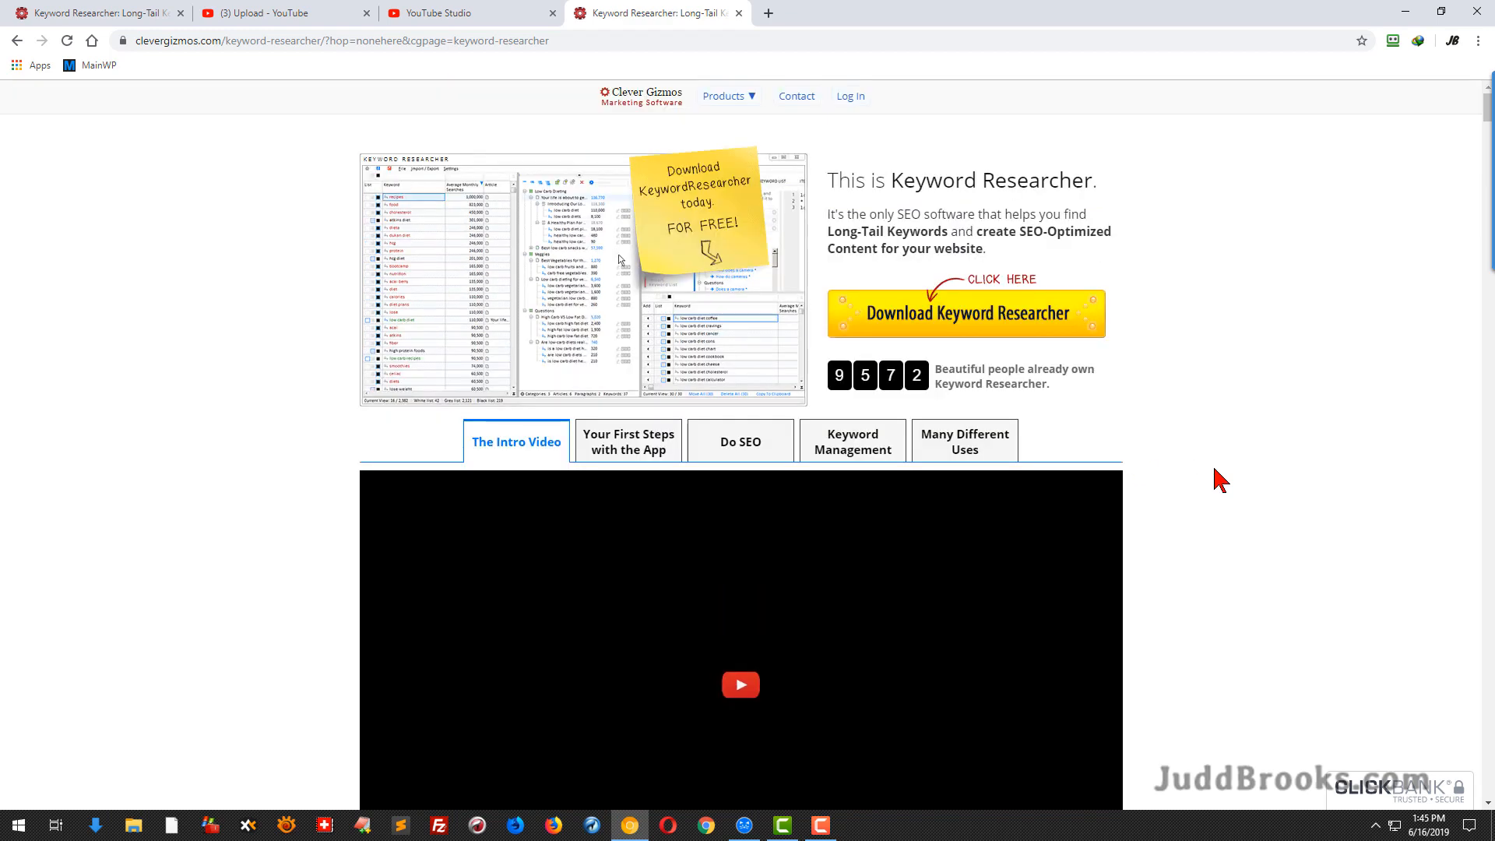
- Read through the Keyword Researcher product description and testimonials as far as The 6 Foundational Steps of SEO
{"action": "scroll", "coordinate": [1221, 481], "scroll_direction": "down", "scroll_amount": 2}
{"action": "scroll", "coordinate": [1221, 481], "scroll_direction": "down", "scroll_amount": 7}
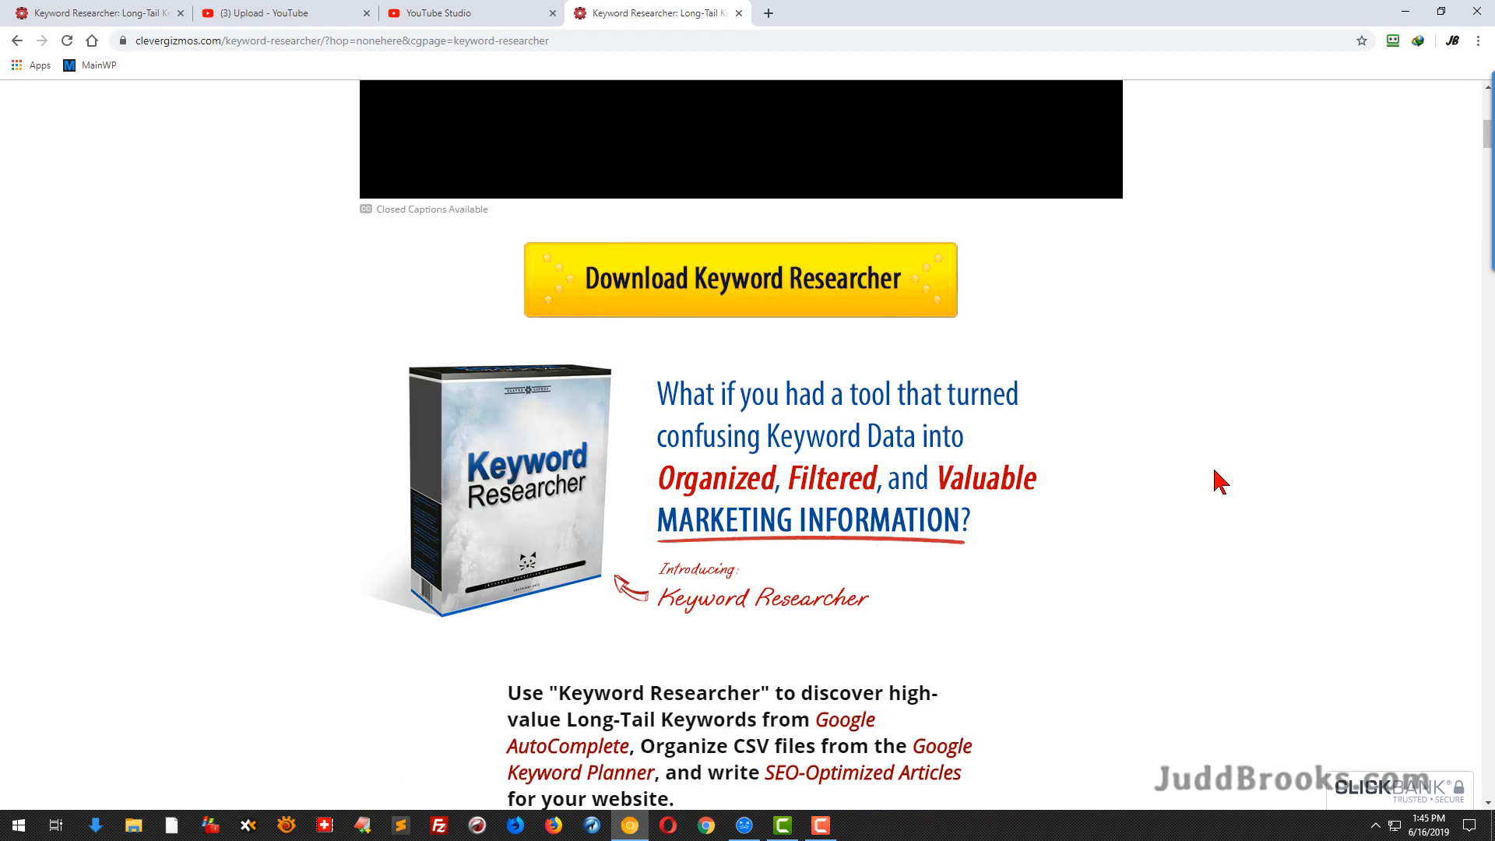
{"action": "scroll", "coordinate": [1221, 480], "scroll_direction": "down", "scroll_amount": 4}
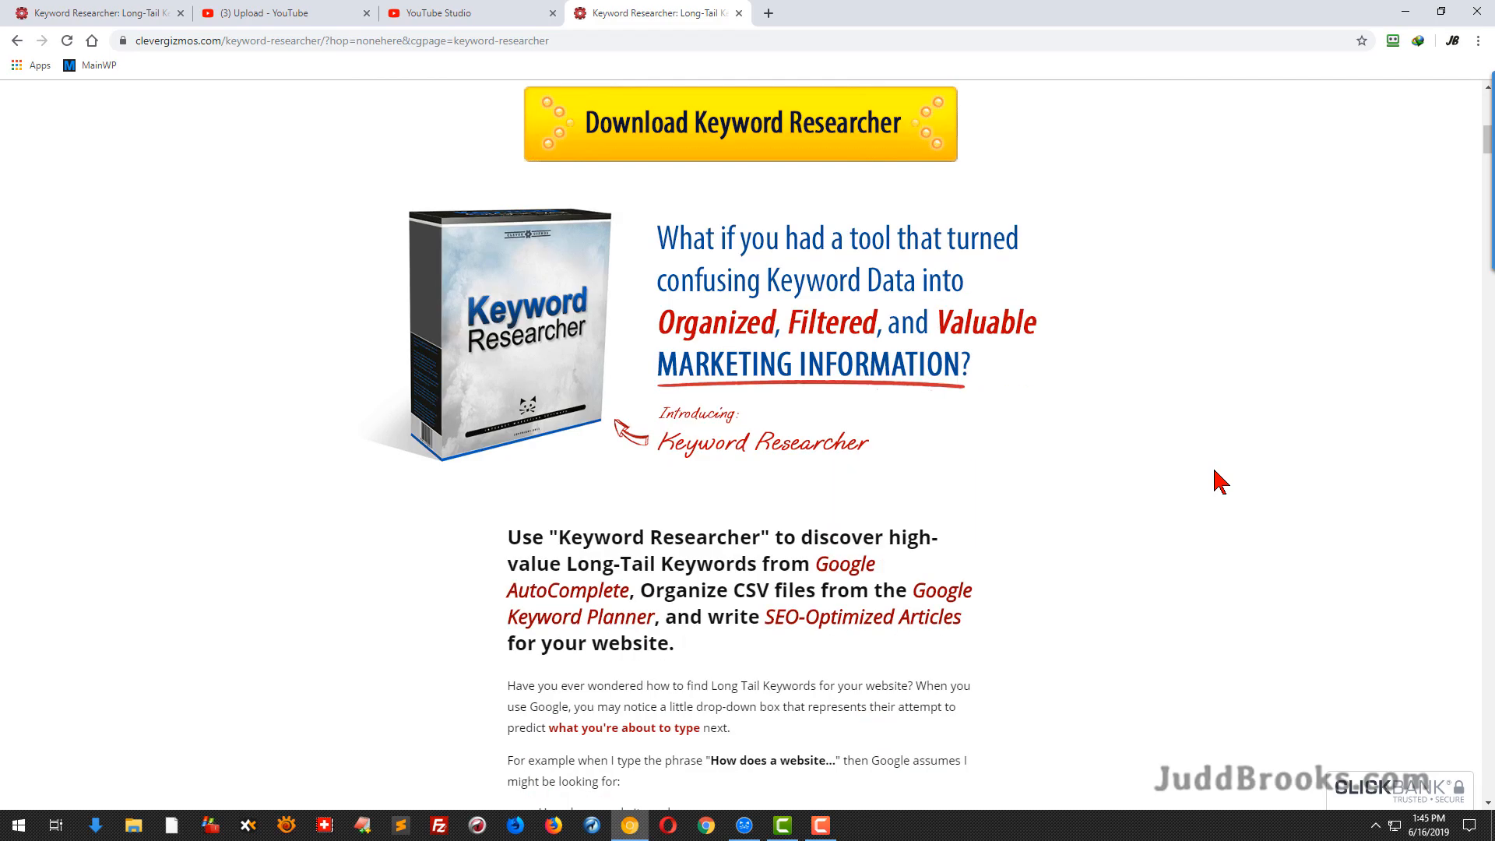
{"action": "scroll", "coordinate": [1221, 481], "scroll_direction": "down", "scroll_amount": 2}
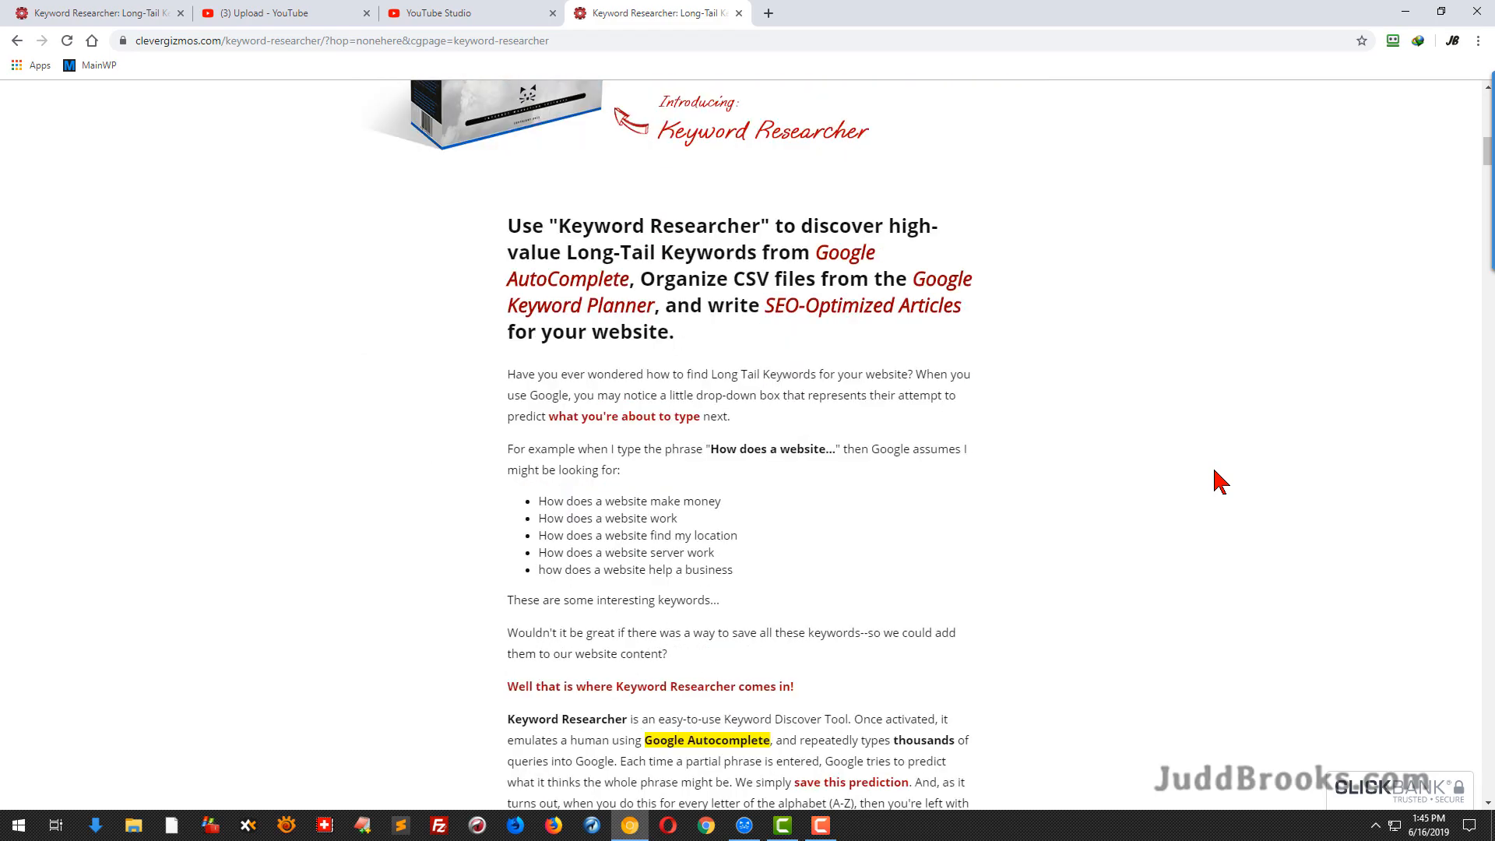
{"action": "scroll", "coordinate": [1221, 481], "scroll_direction": "down", "scroll_amount": 11}
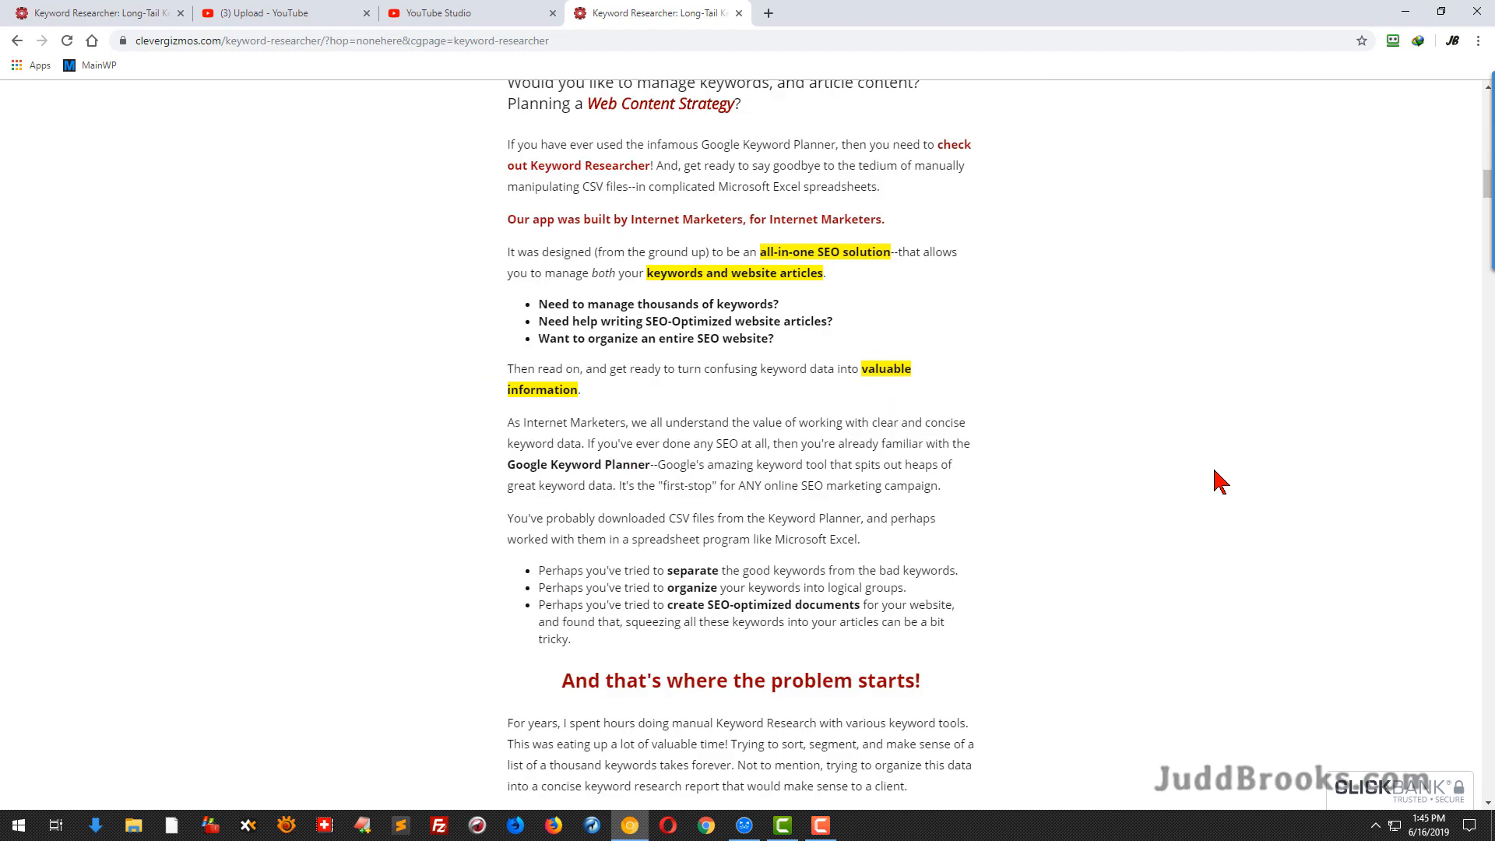
{"action": "scroll", "coordinate": [1221, 481], "scroll_direction": "down", "scroll_amount": 10}
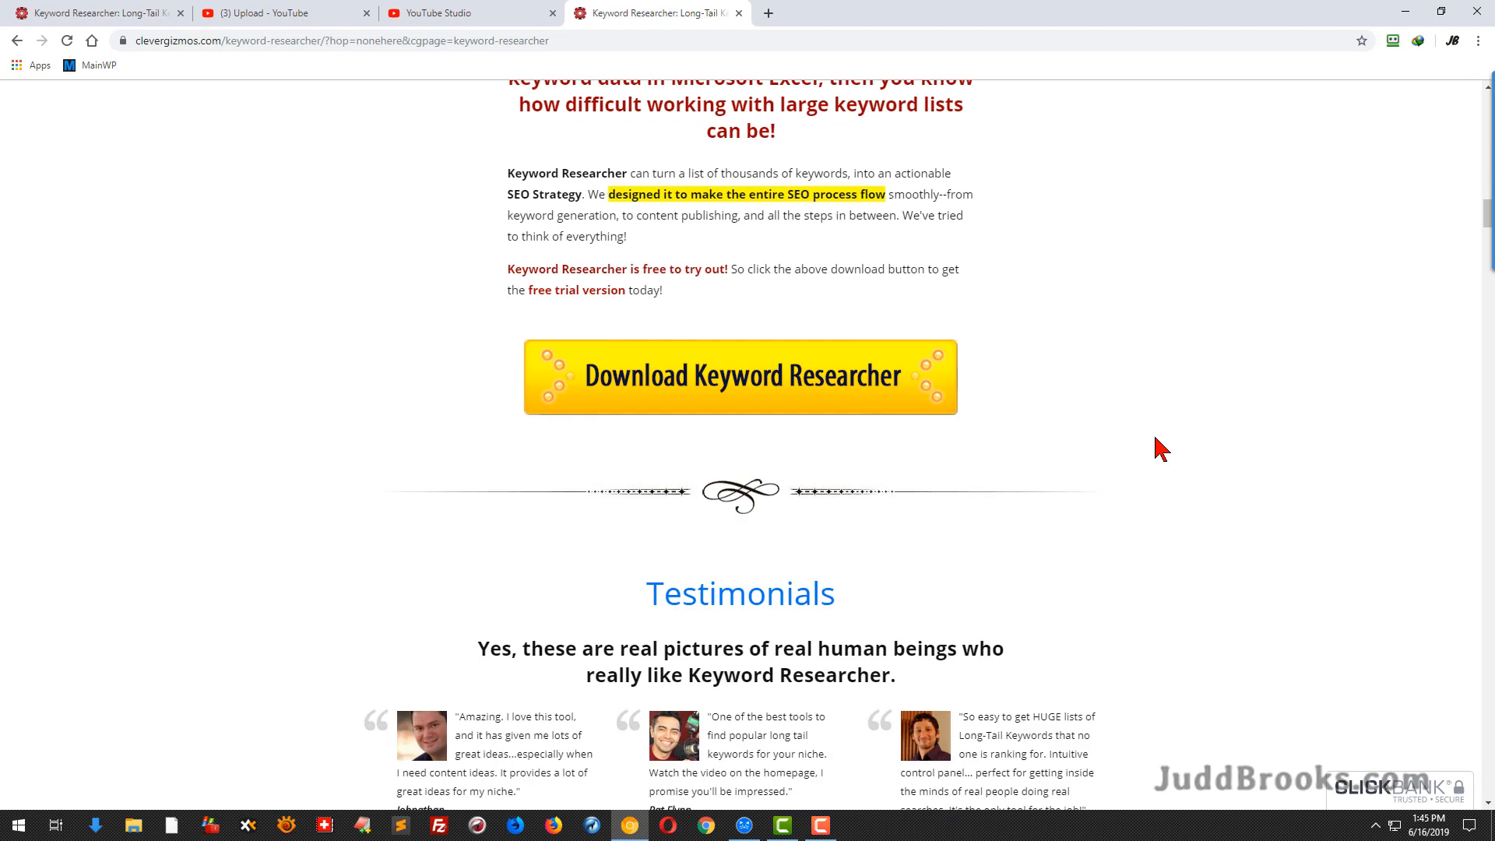
{"action": "scroll", "coordinate": [1161, 449], "scroll_direction": "down", "scroll_amount": 18}
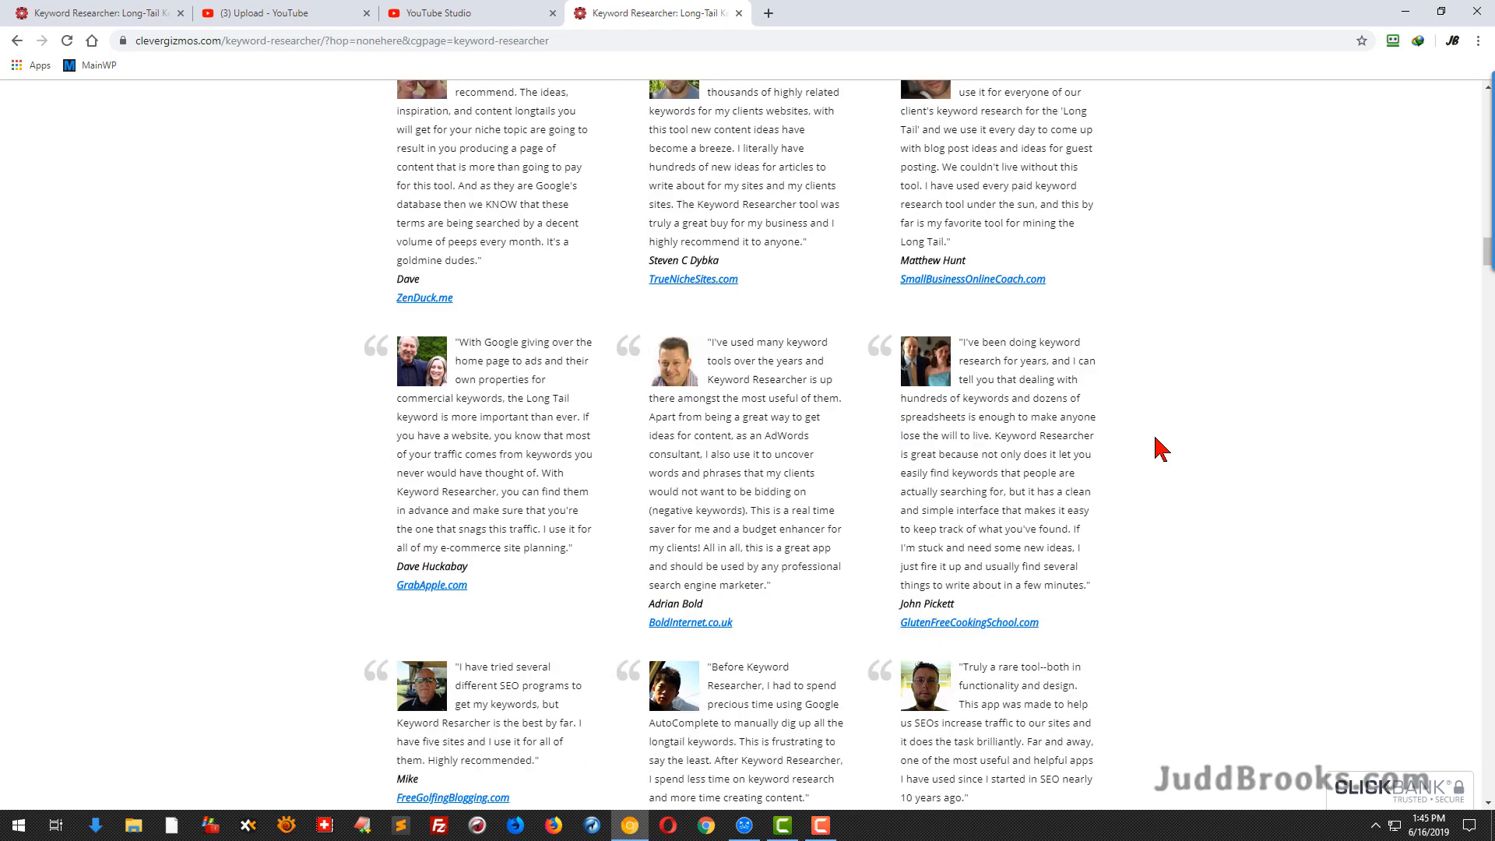
{"action": "scroll", "coordinate": [1161, 449], "scroll_direction": "down", "scroll_amount": 15}
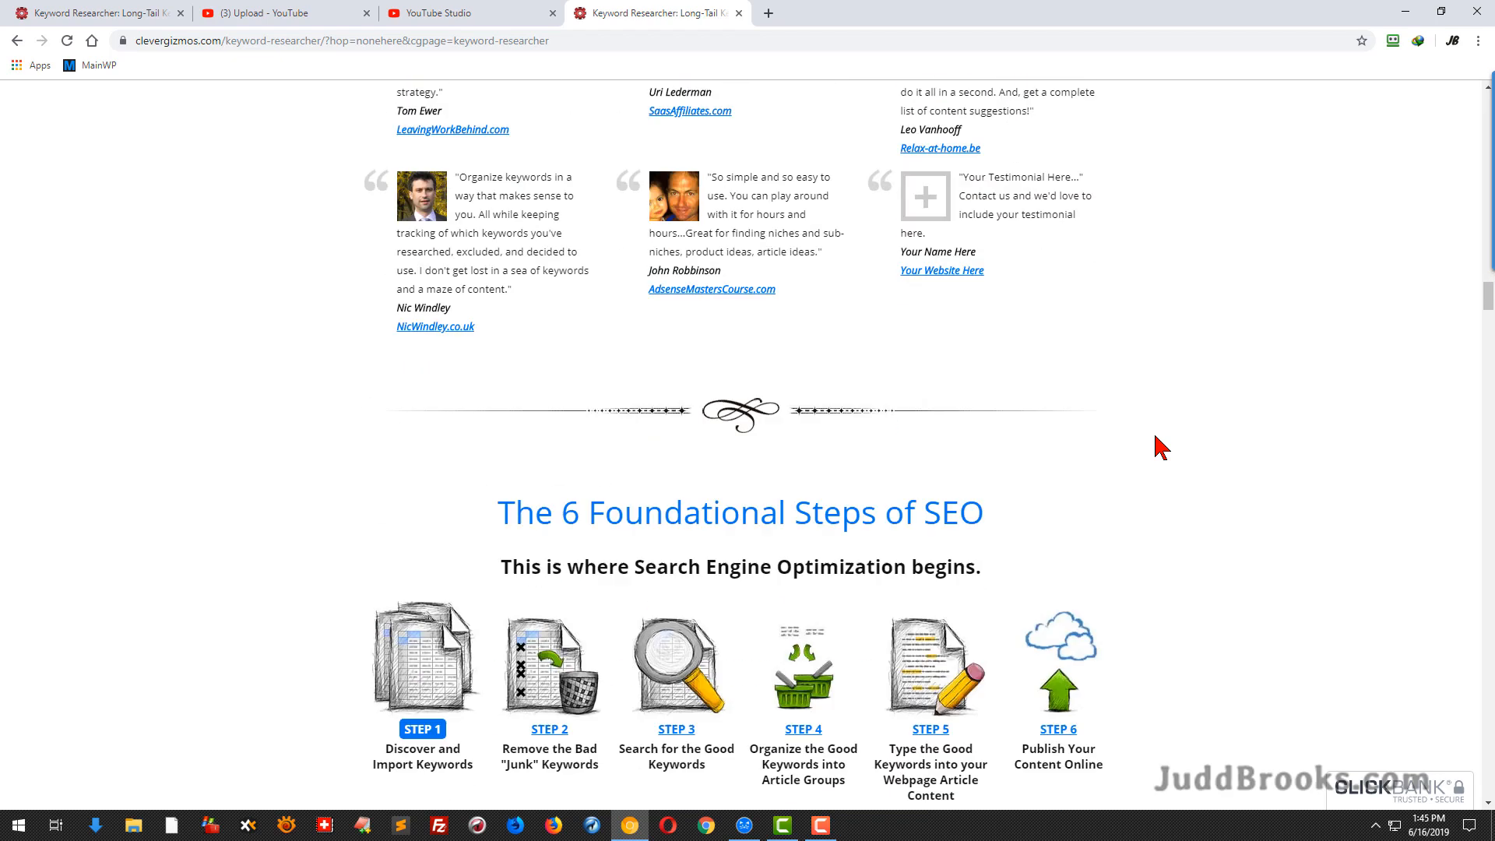
{"action": "scroll", "coordinate": [1161, 449], "scroll_direction": "down", "scroll_amount": 3}
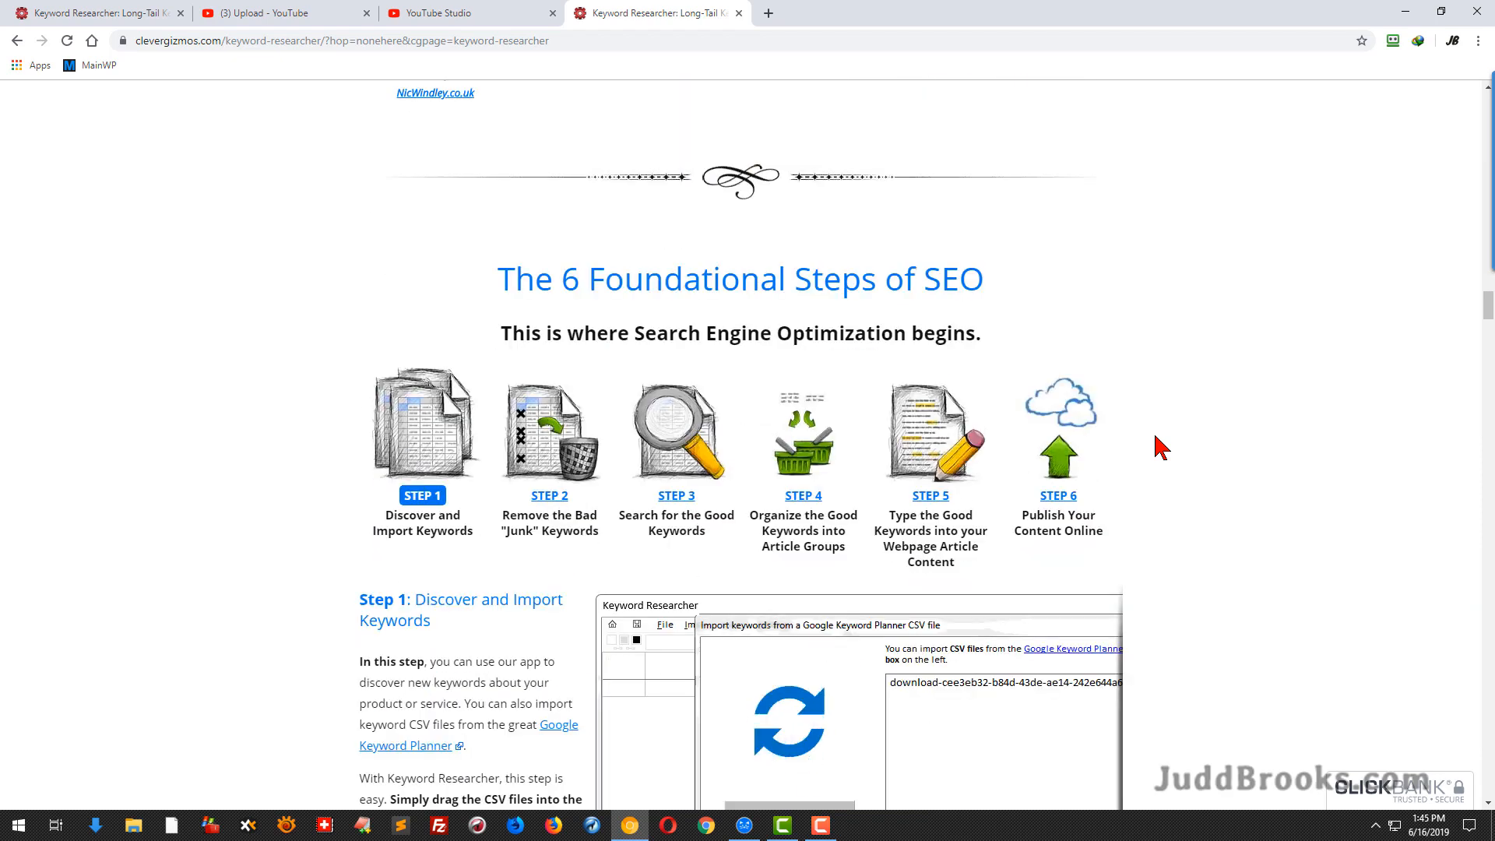
{"action": "scroll", "coordinate": [1162, 449], "scroll_direction": "down", "scroll_amount": 1}
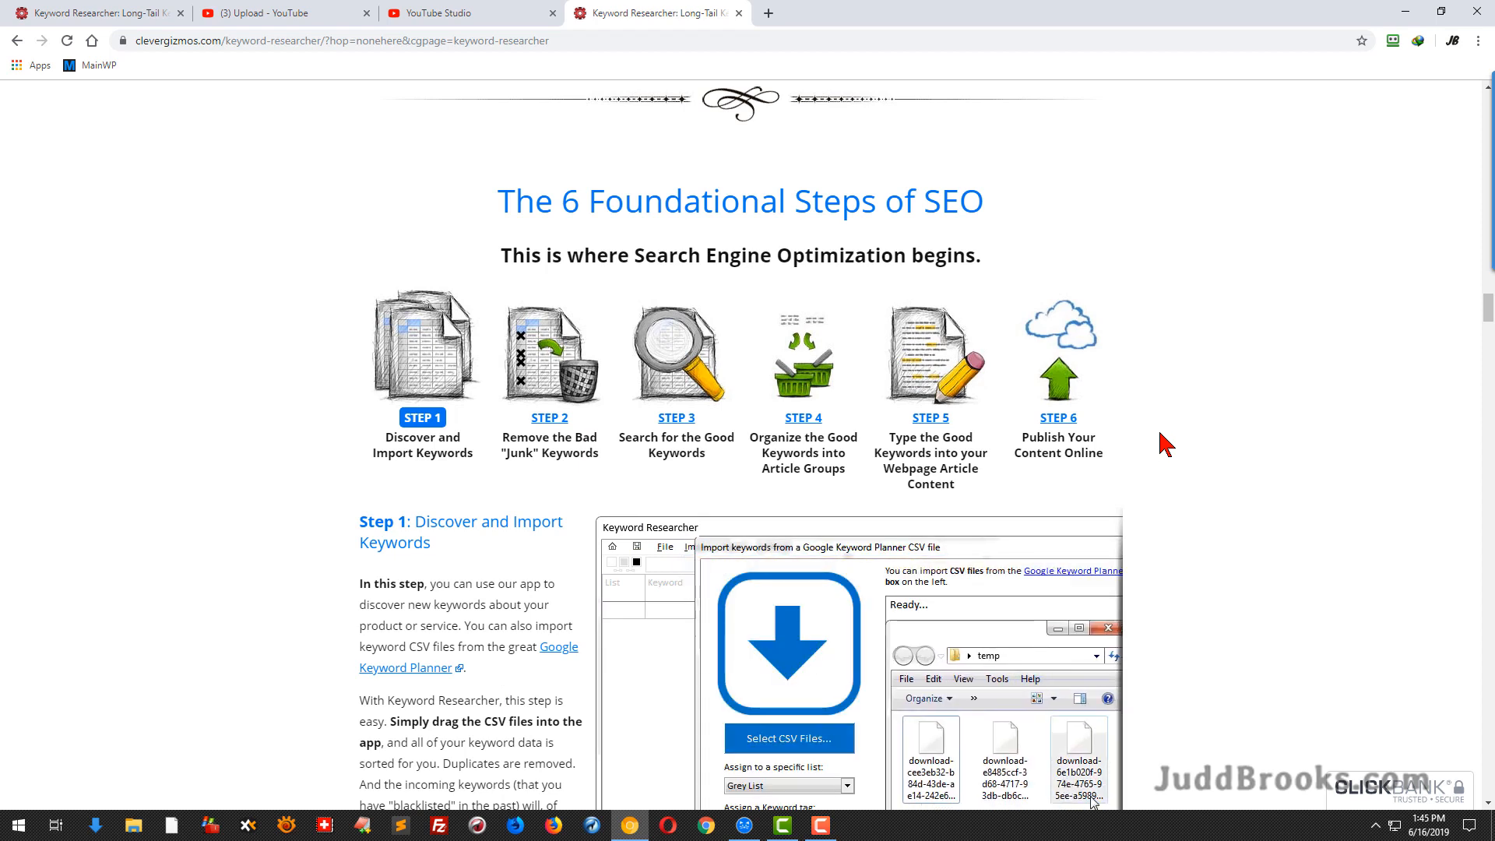
{"action": "scroll", "coordinate": [1165, 444], "scroll_direction": "down", "scroll_amount": 1}
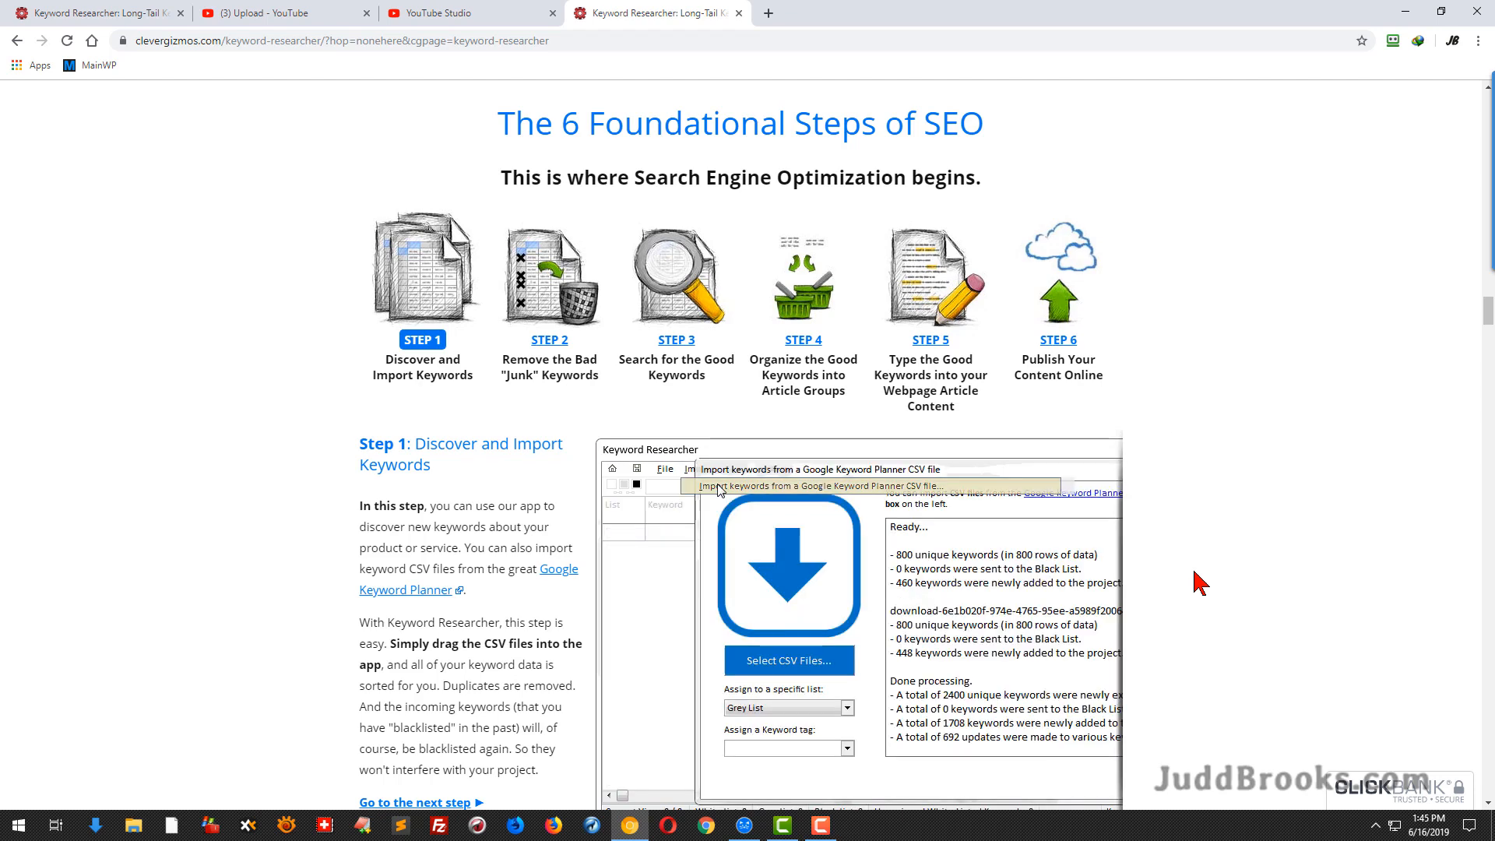
- Switch to Google and check the autocomplete suggestions for "child care" followed by each letter from A to G
{"action": "left_click", "coordinate": [747, 830]}
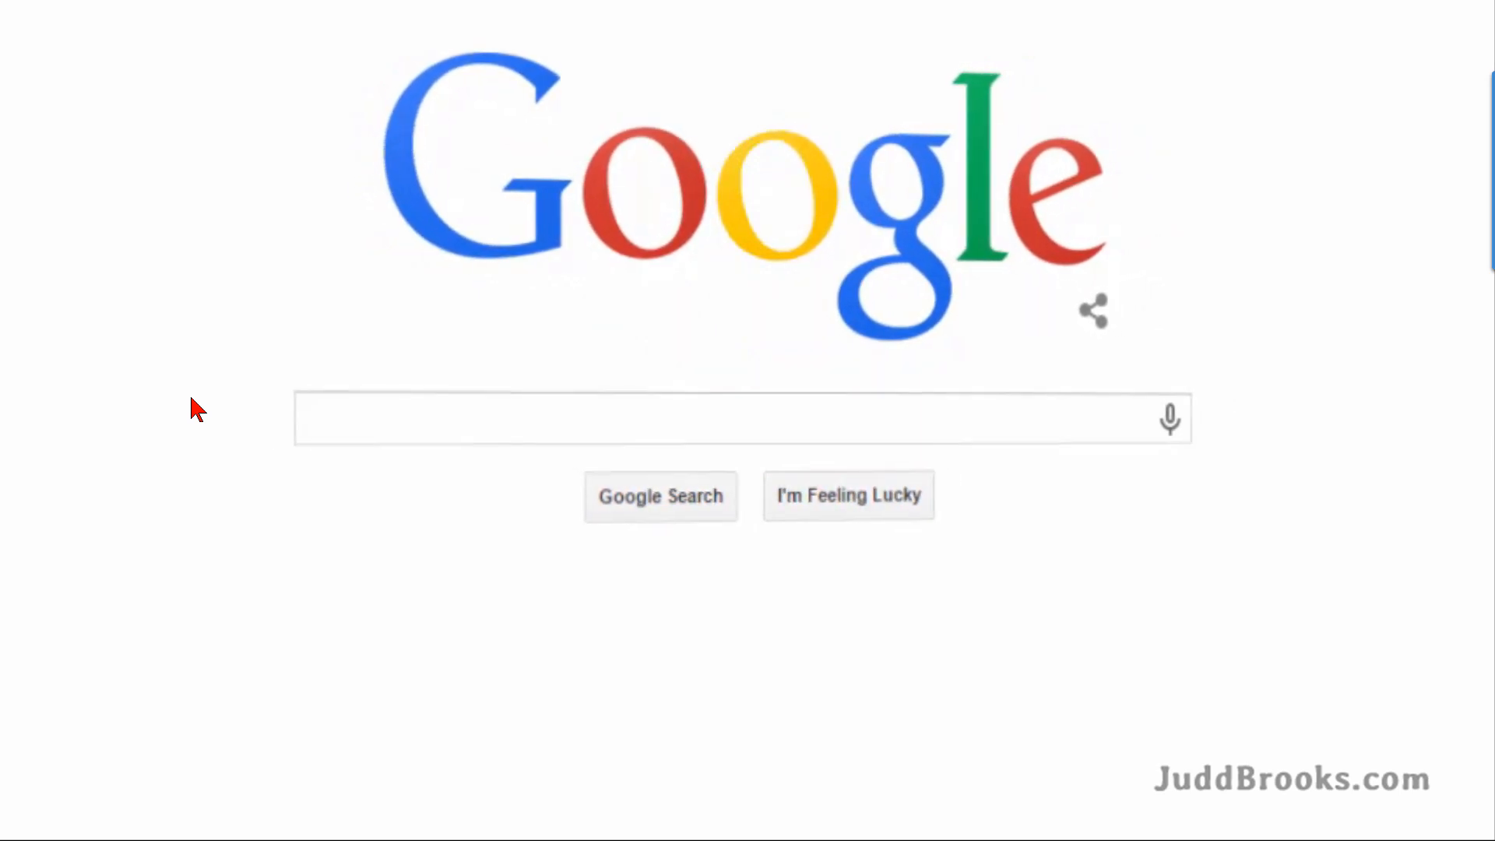
{"action": "type", "text": "child care"}
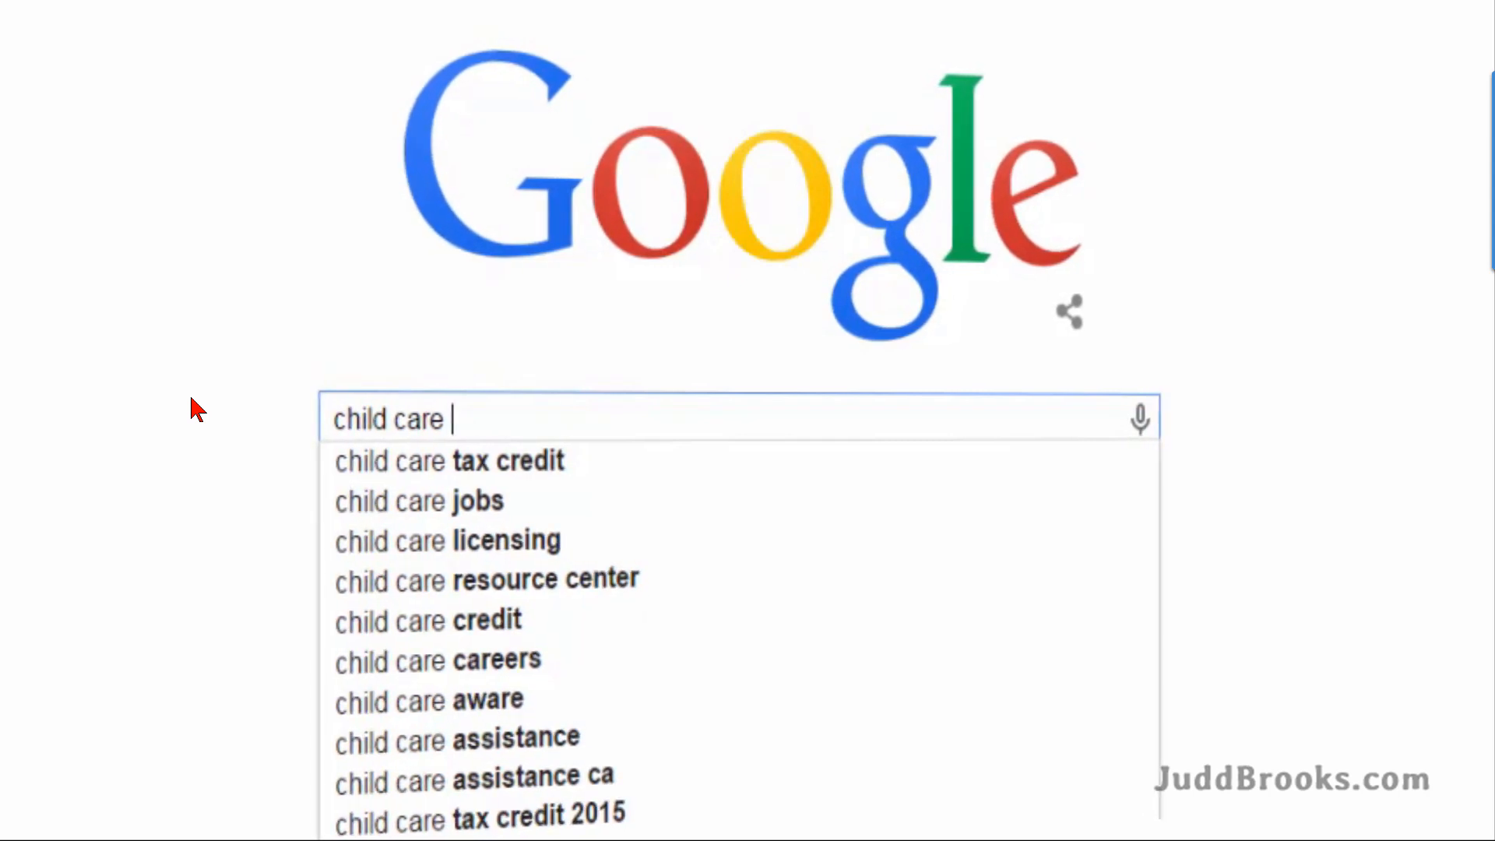
{"action": "type", "text": "A"}
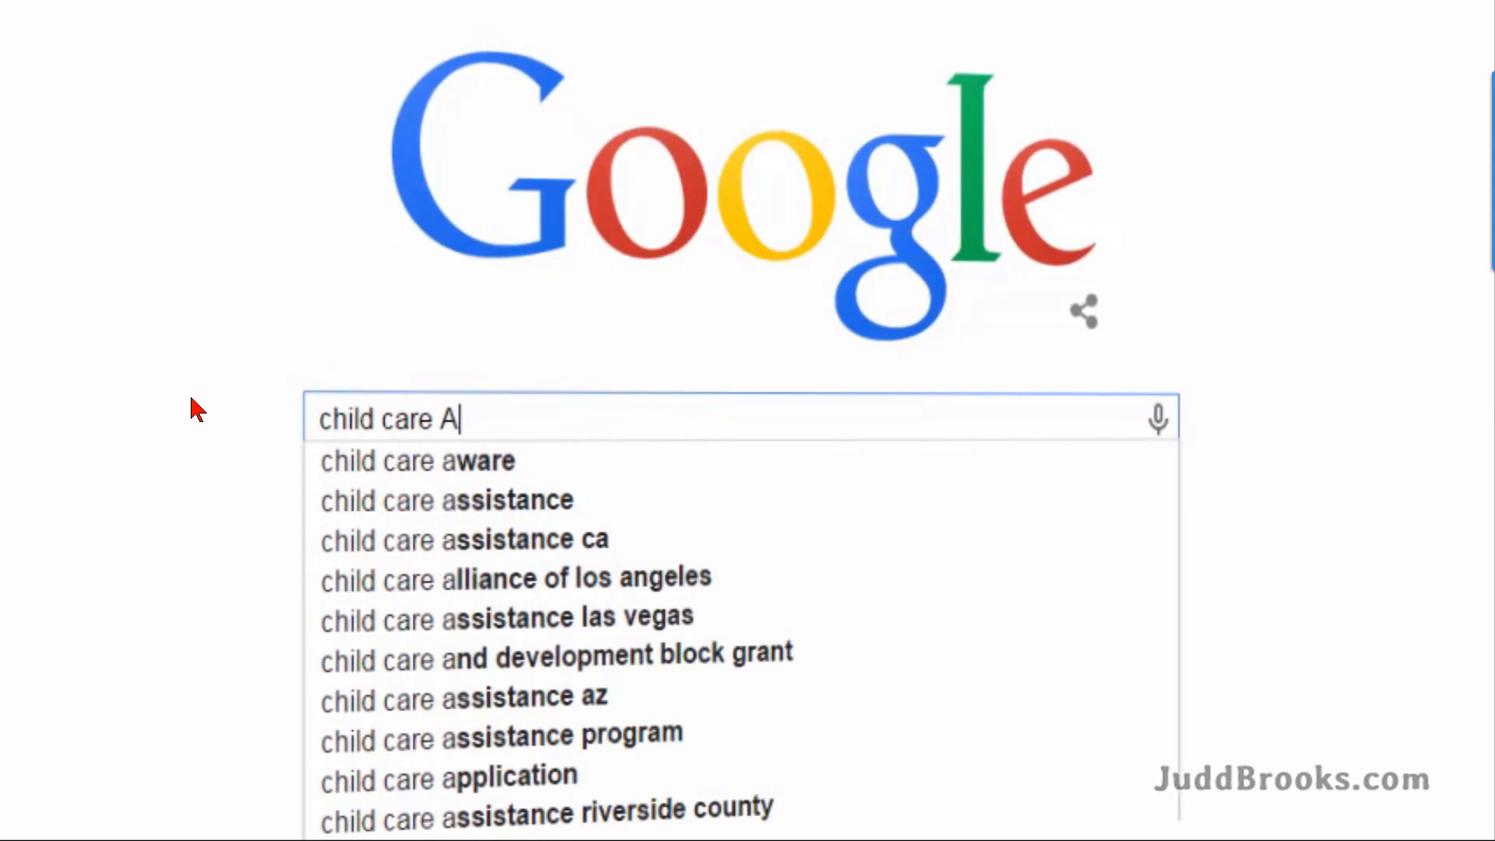
{"action": "key", "text": "BackSpace"}
{"action": "type", "text": "B"}
{"action": "key", "text": "BackSpace"}
{"action": "type", "text": "C"}
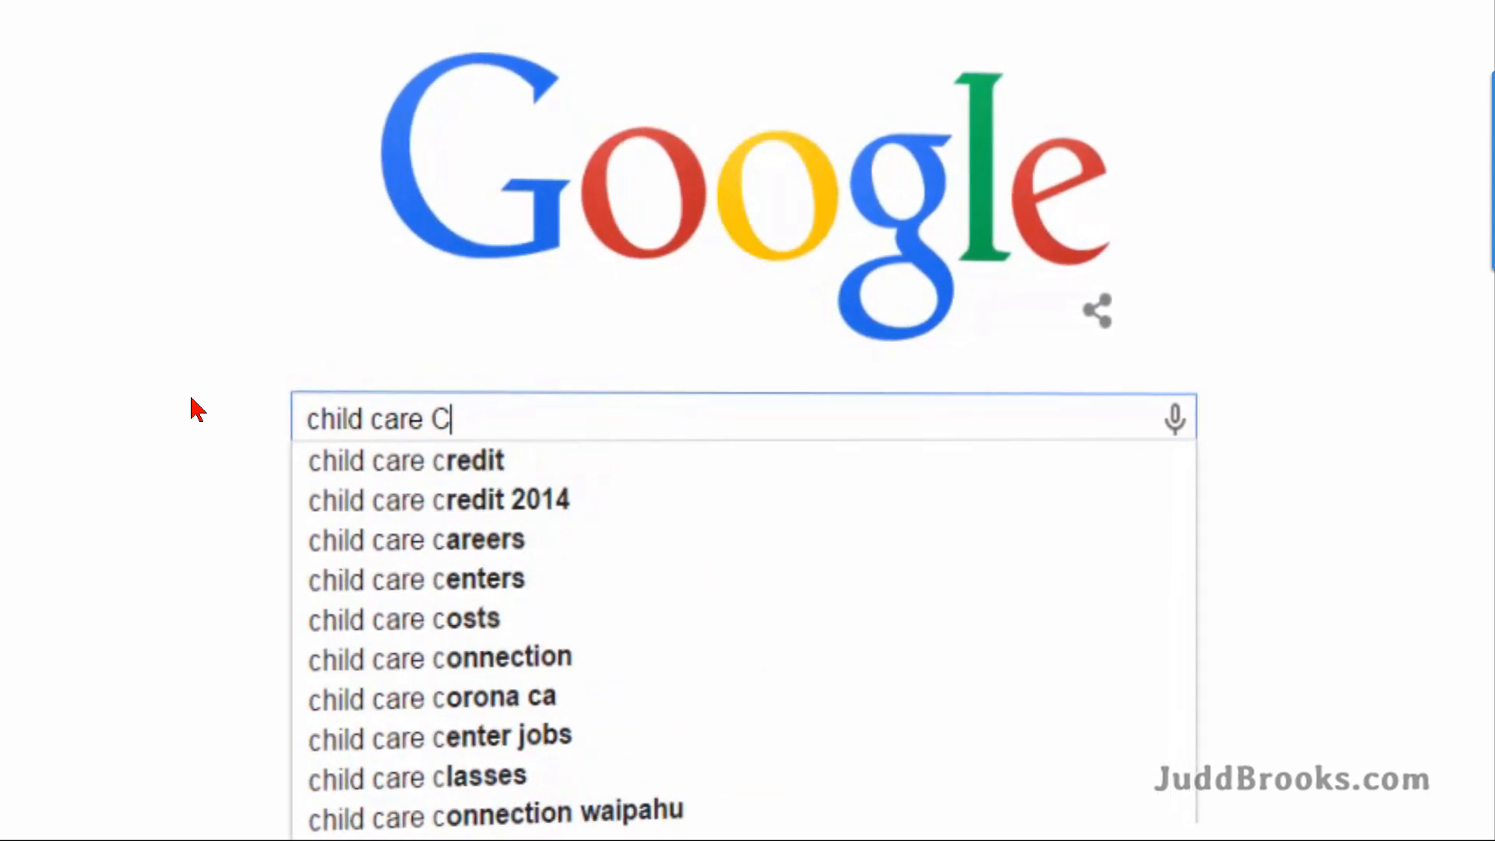
{"action": "key", "text": "BackSpace"}
{"action": "type", "text": "D"}
{"action": "key", "text": "BackSpace"}
{"action": "type", "text": "E"}
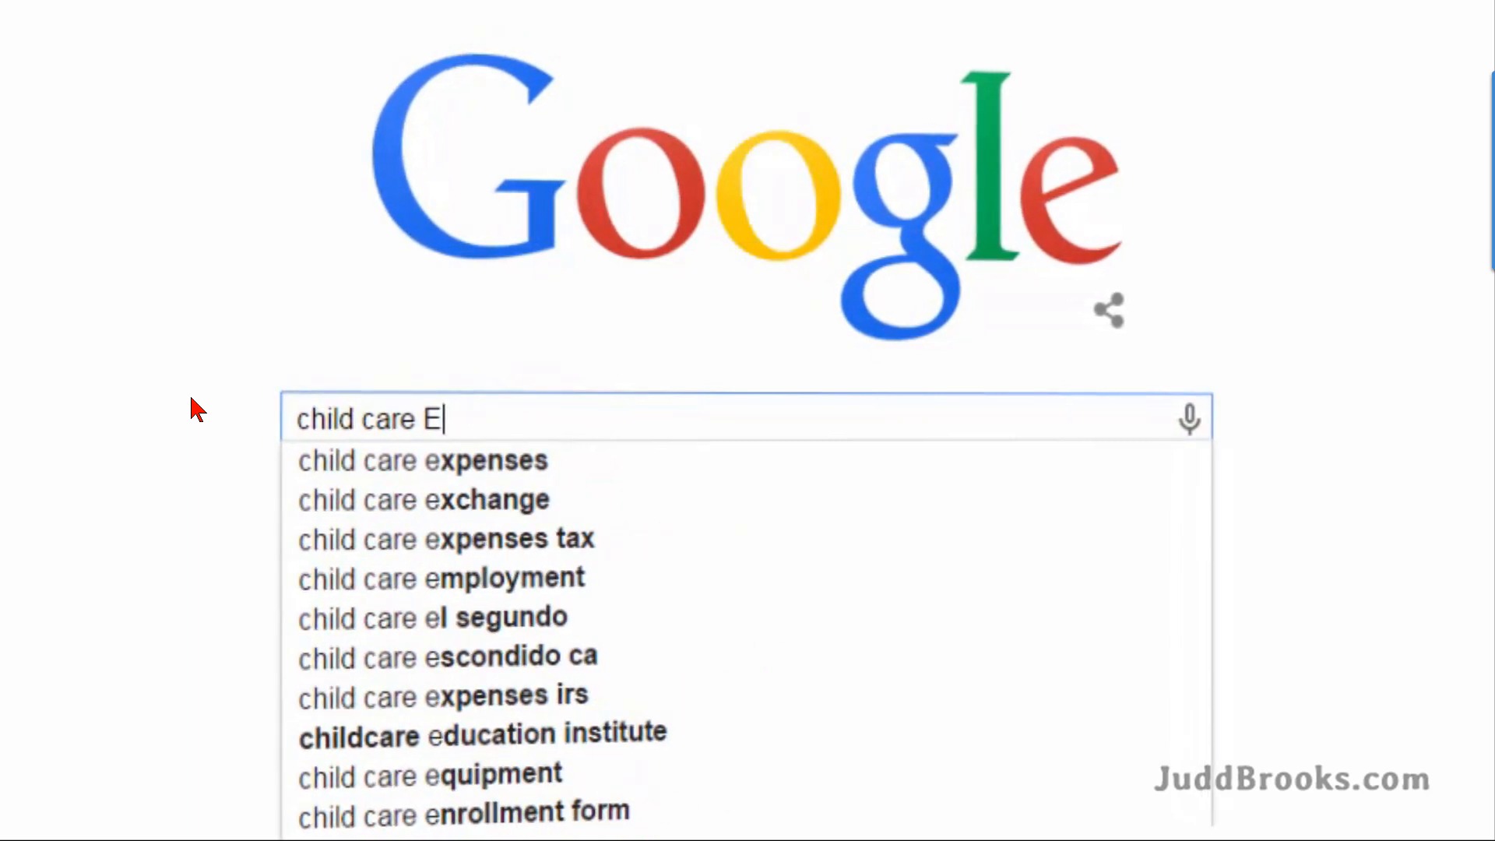
{"action": "key", "text": "BackSpace"}
{"action": "type", "text": "F"}
{"action": "key", "text": "BackSpace"}
{"action": "type", "text": "G"}
{"action": "key", "text": "BackSpace"}
- Check the autocomplete suggestions with each letter from A to L placed in front of "child care"
{"action": "key", "text": "ctrl+Left"}
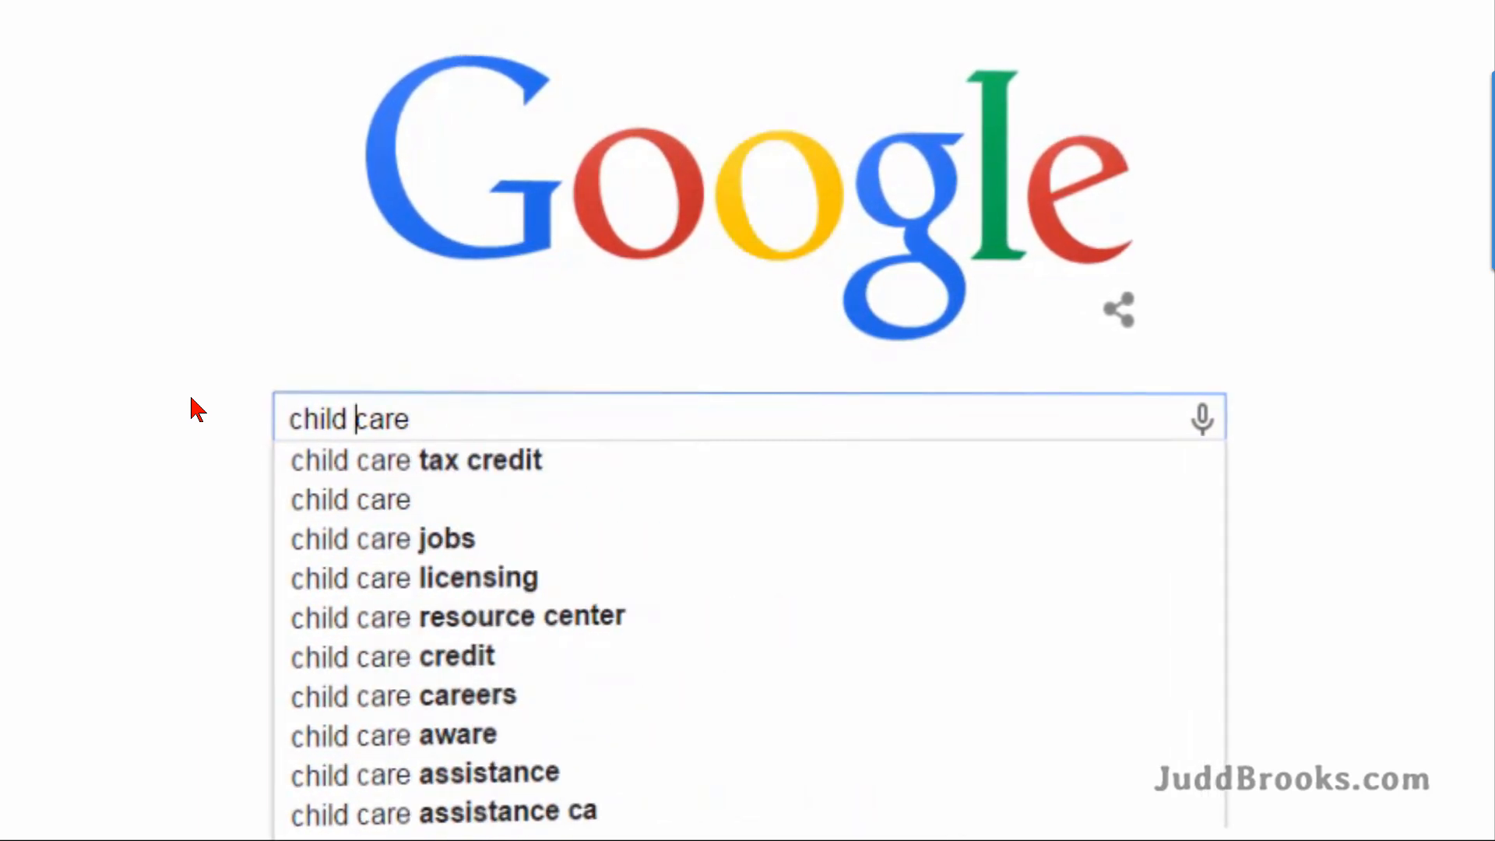
{"action": "key", "text": "ctrl+Left"}
{"action": "type", "text": "A"}
{"action": "key", "text": "BackSpace"}
{"action": "type", "text": "B"}
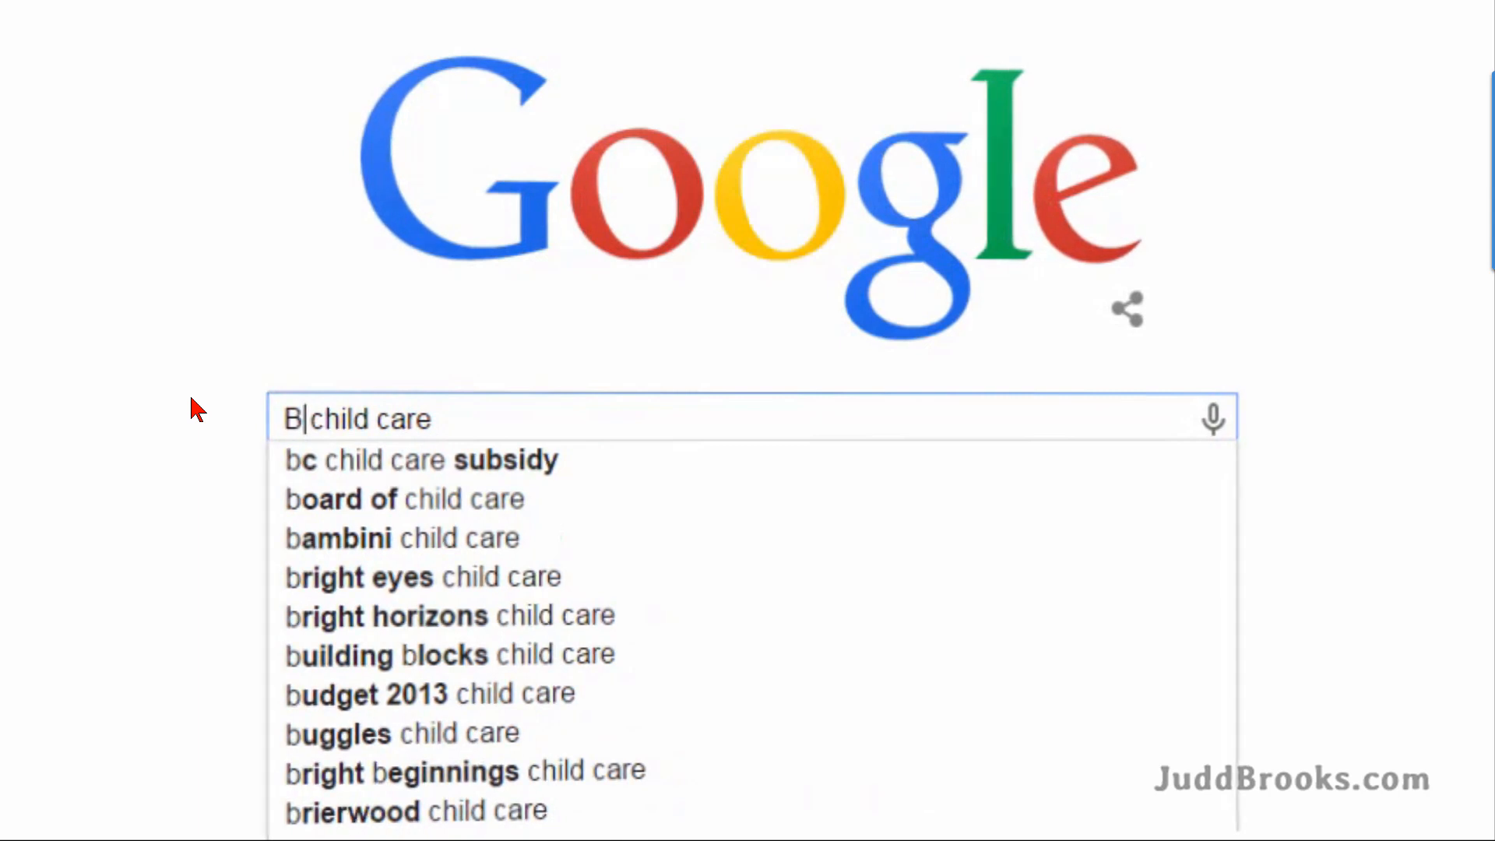
{"action": "key", "text": "BackSpace"}
{"action": "type", "text": "C"}
{"action": "key", "text": "BackSpace"}
{"action": "type", "text": "D"}
{"action": "key", "text": "BackSpace"}
{"action": "type", "text": "E"}
{"action": "key", "text": "BackSpace"}
{"action": "type", "text": "F"}
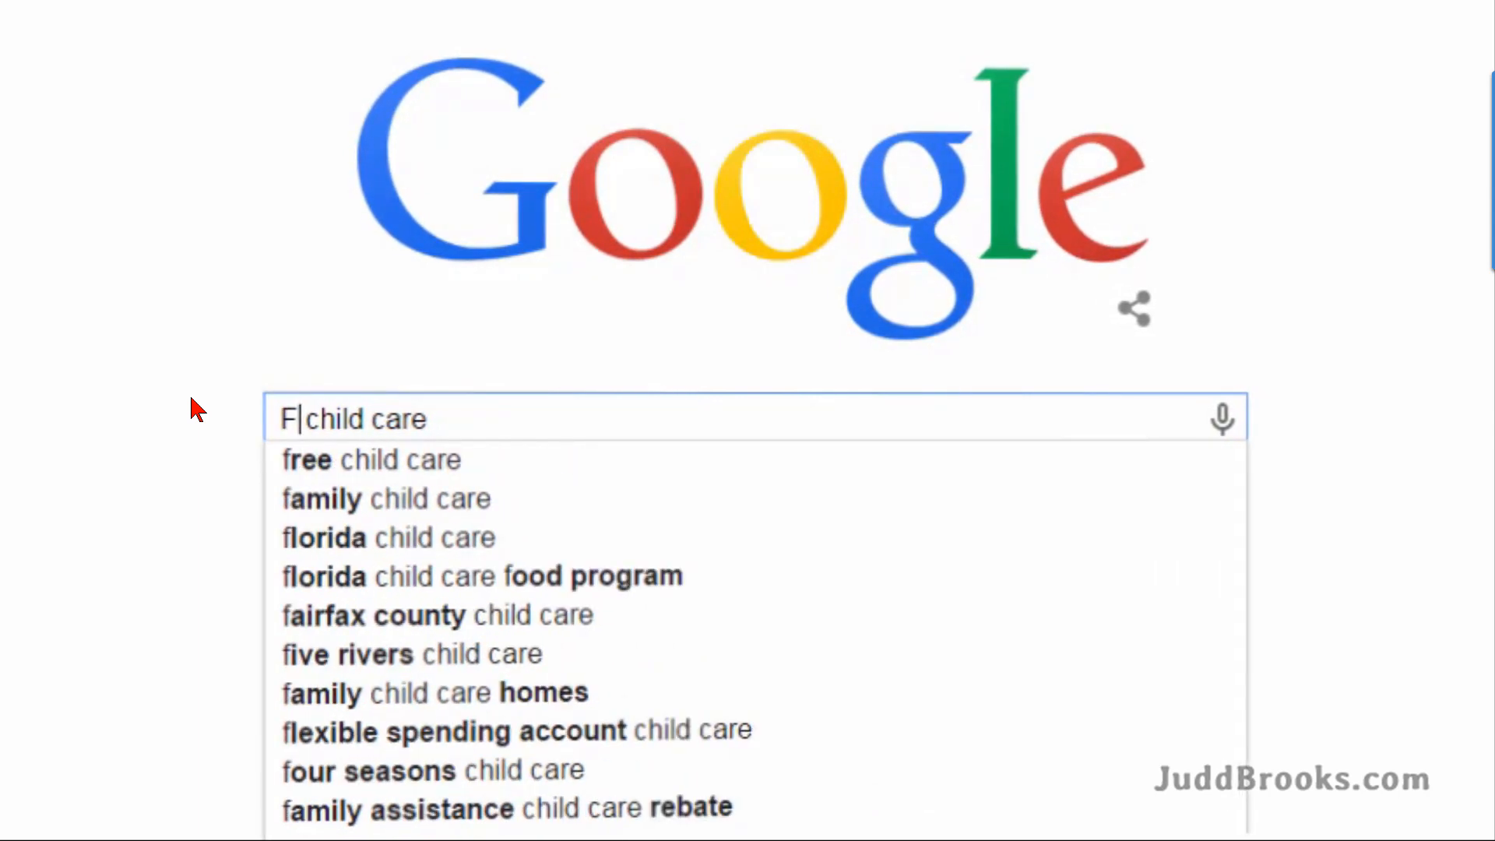
{"action": "key", "text": "BackSpace"}
{"action": "type", "text": "G"}
{"action": "key", "text": "BackSpace"}
{"action": "type", "text": "H"}
{"action": "key", "text": "BackSpace"}
{"action": "type", "text": "I"}
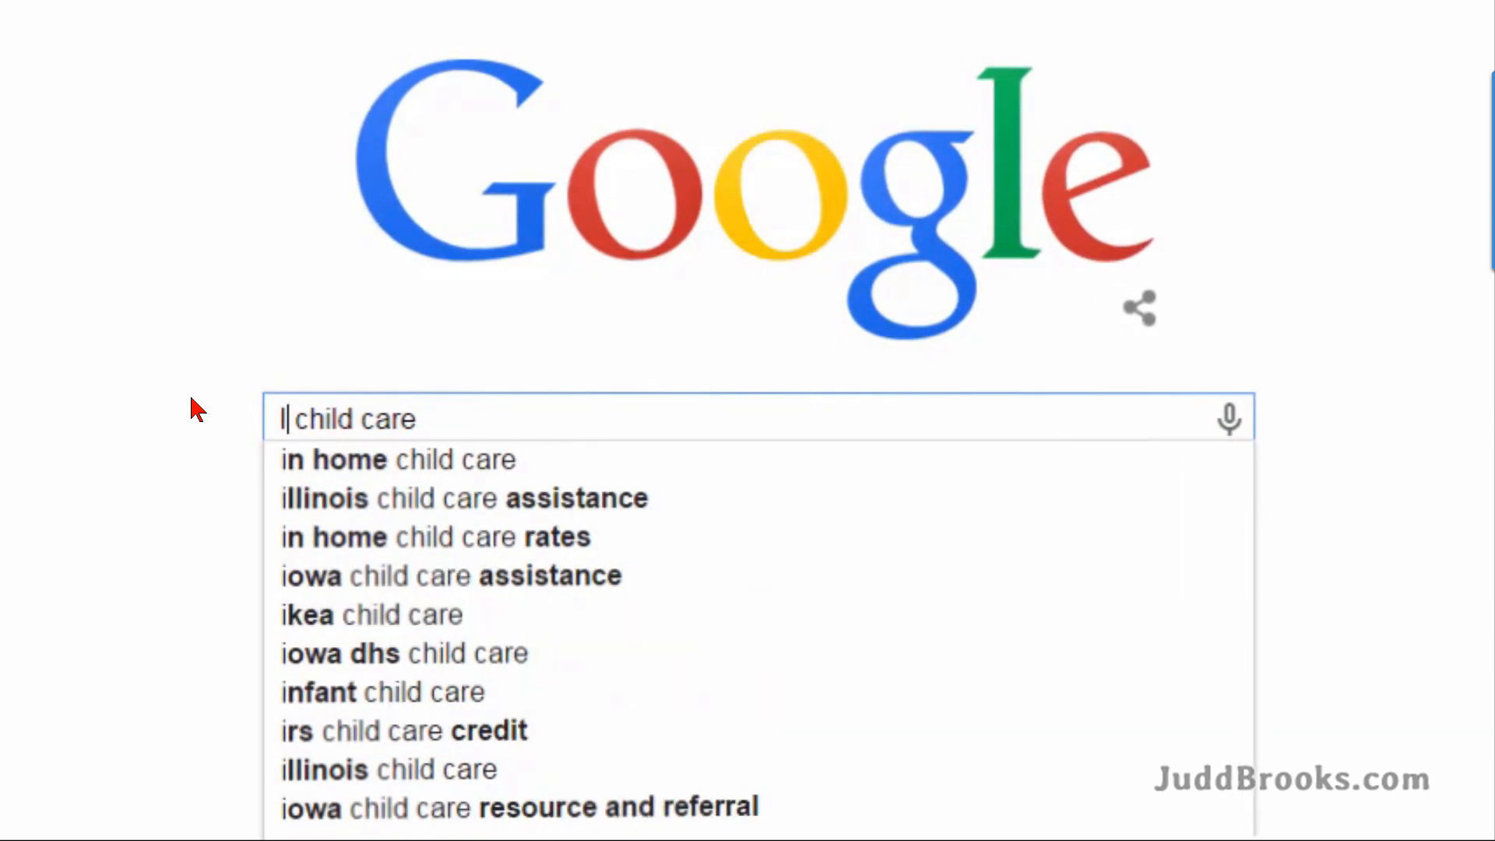
{"action": "key", "text": "BackSpace"}
{"action": "type", "text": "J"}
{"action": "key", "text": "BackSpace"}
{"action": "type", "text": "K"}
{"action": "key", "text": "BackSpace"}
{"action": "type", "text": "L"}
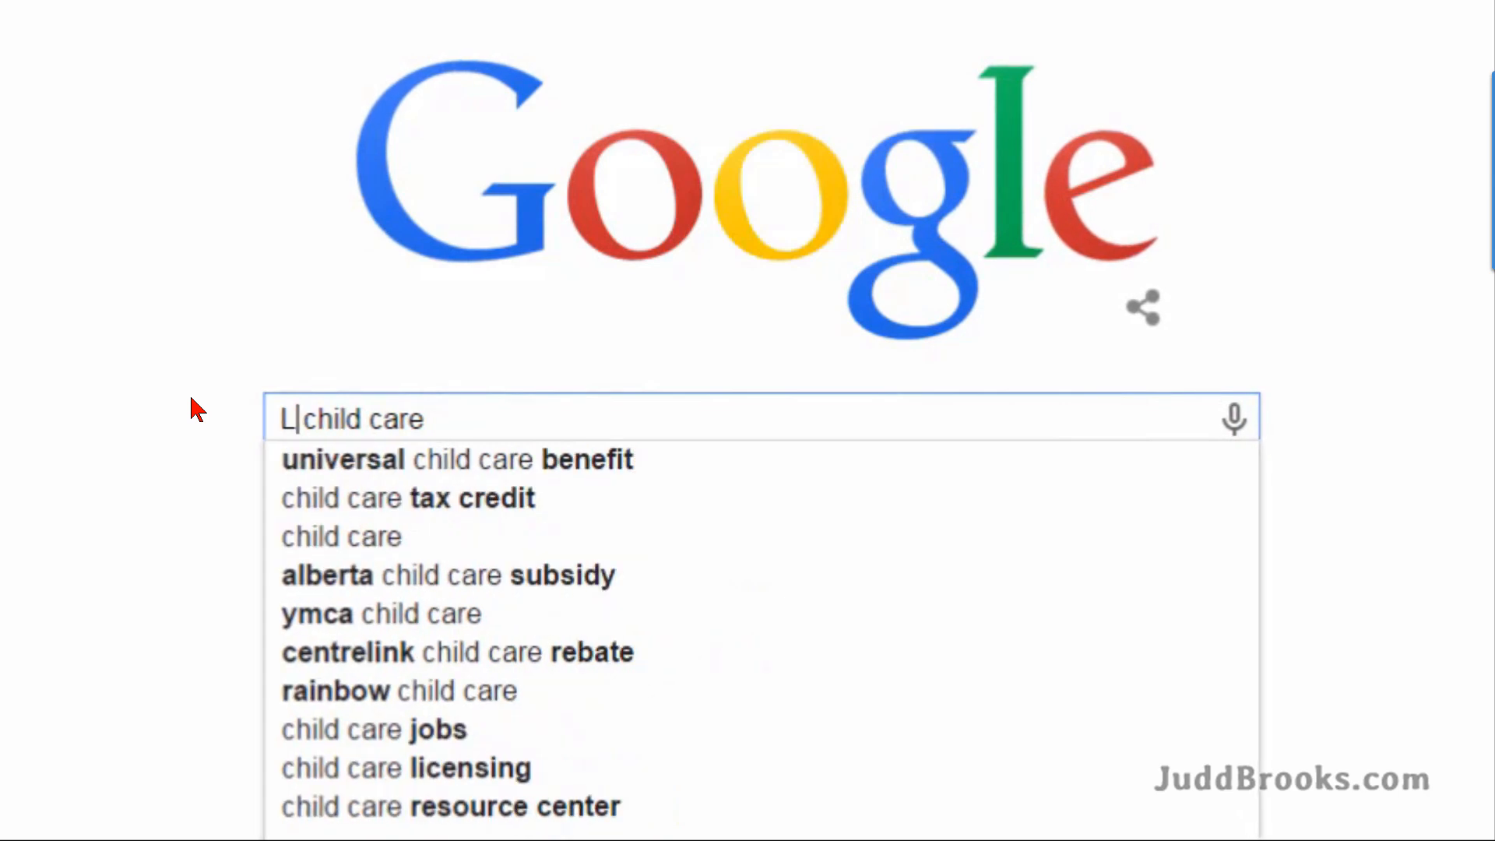
{"action": "key", "text": "BackSpace"}
- Replace the query with "Is X good for your skin?" and check suggestions with A, B, C, G, K, N and R in place of X
{"action": "key", "text": "ctrl+a"}
{"action": "type", "text": "Is X good for your skin?"}
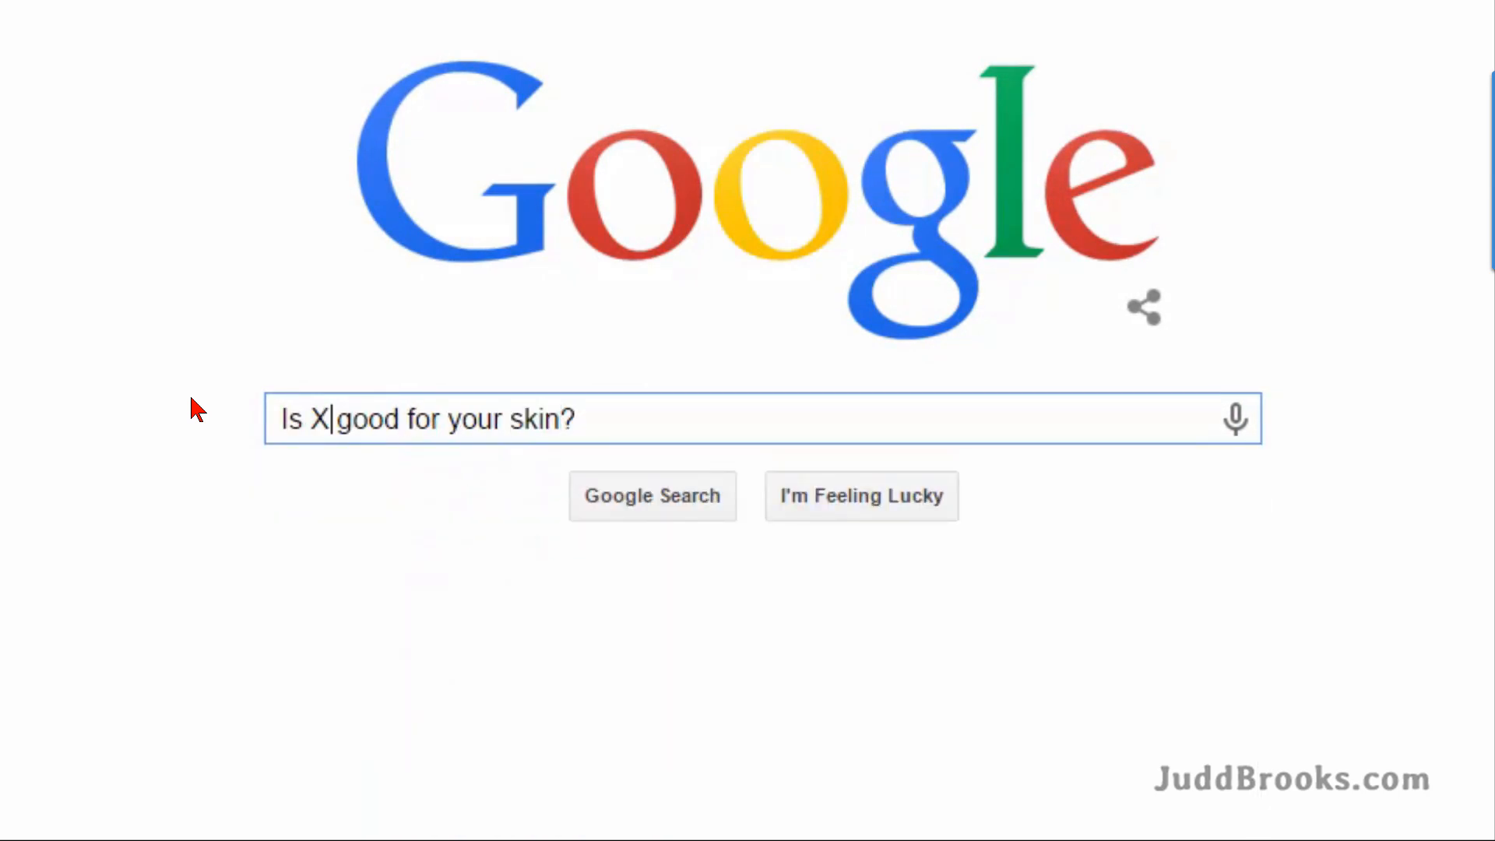
{"action": "key", "text": "shift+Left"}
{"action": "type", "text": "A"}
{"action": "key", "text": "BackSpace"}
{"action": "type", "text": "B"}
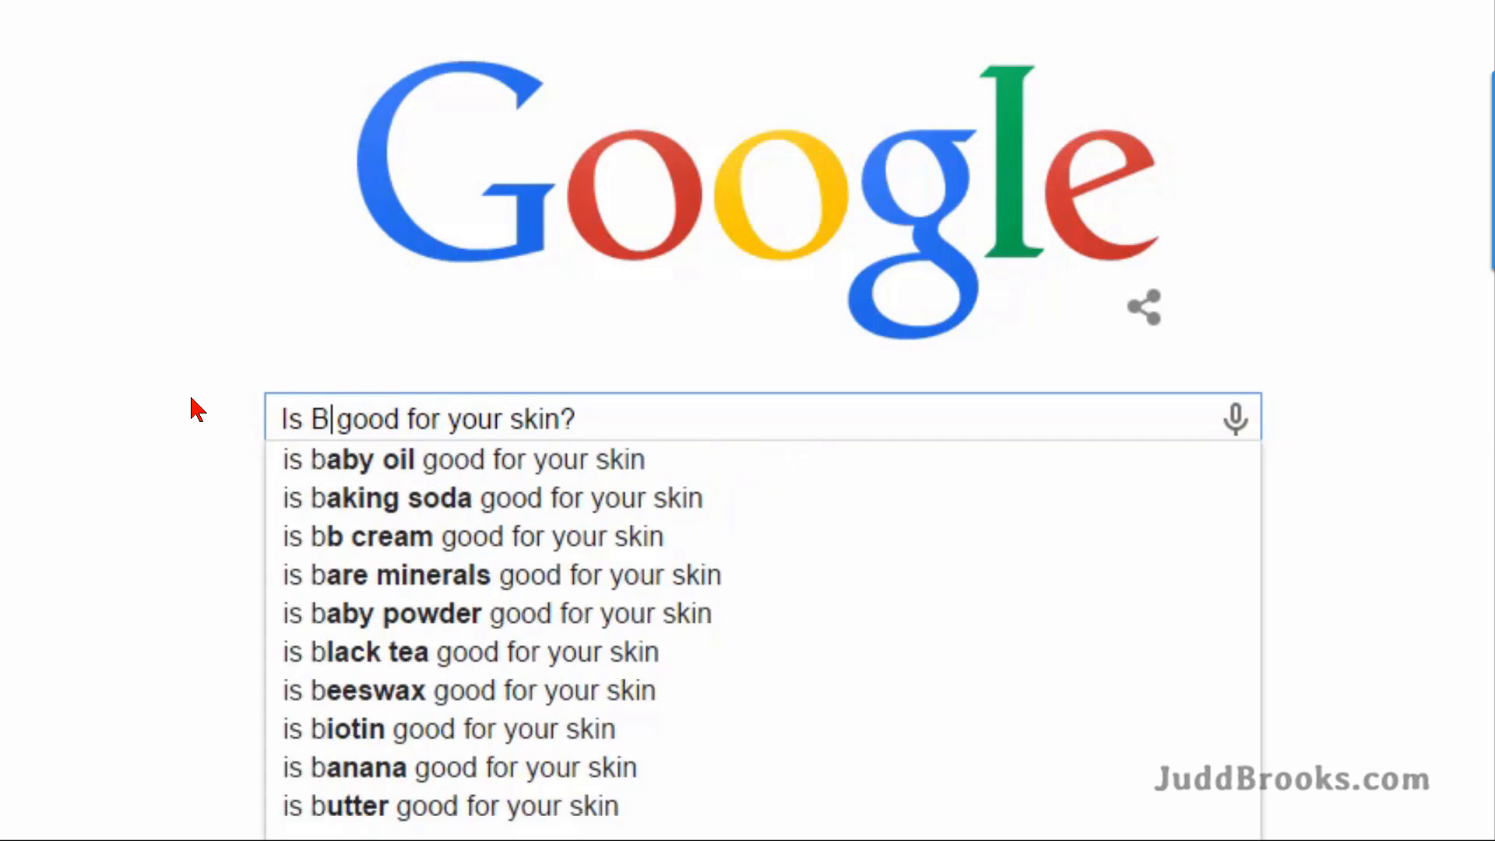
{"action": "key", "text": "BackSpace"}
{"action": "type", "text": "C"}
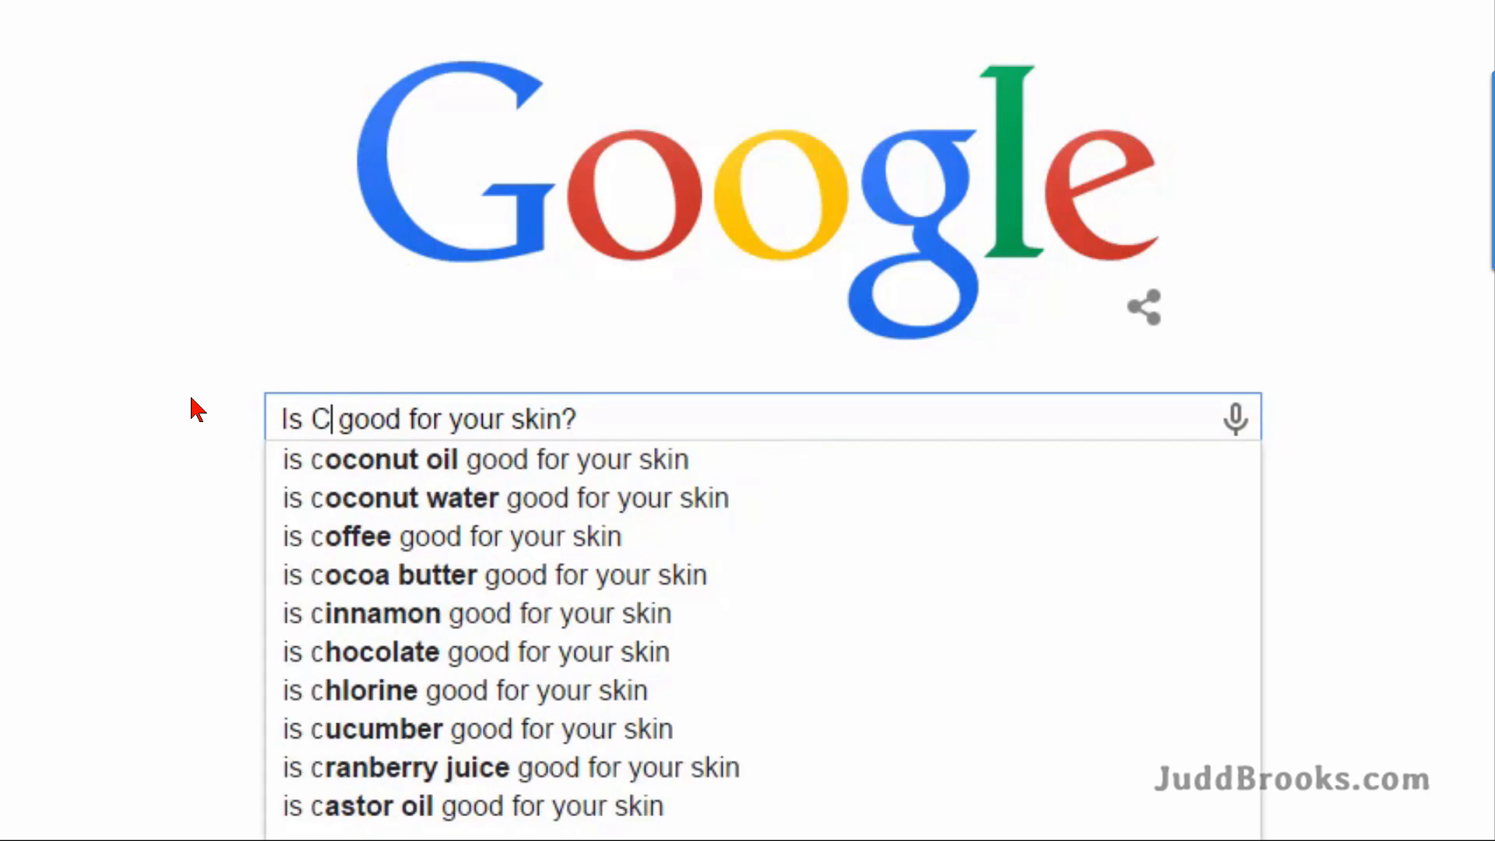
{"action": "key", "text": "BackSpace"}
{"action": "type", "text": "G"}
{"action": "key", "text": "BackSpace"}
{"action": "type", "text": "K"}
{"action": "key", "text": "BackSpace"}
{"action": "type", "text": "N"}
{"action": "key", "text": "BackSpace"}
{"action": "type", "text": "R"}
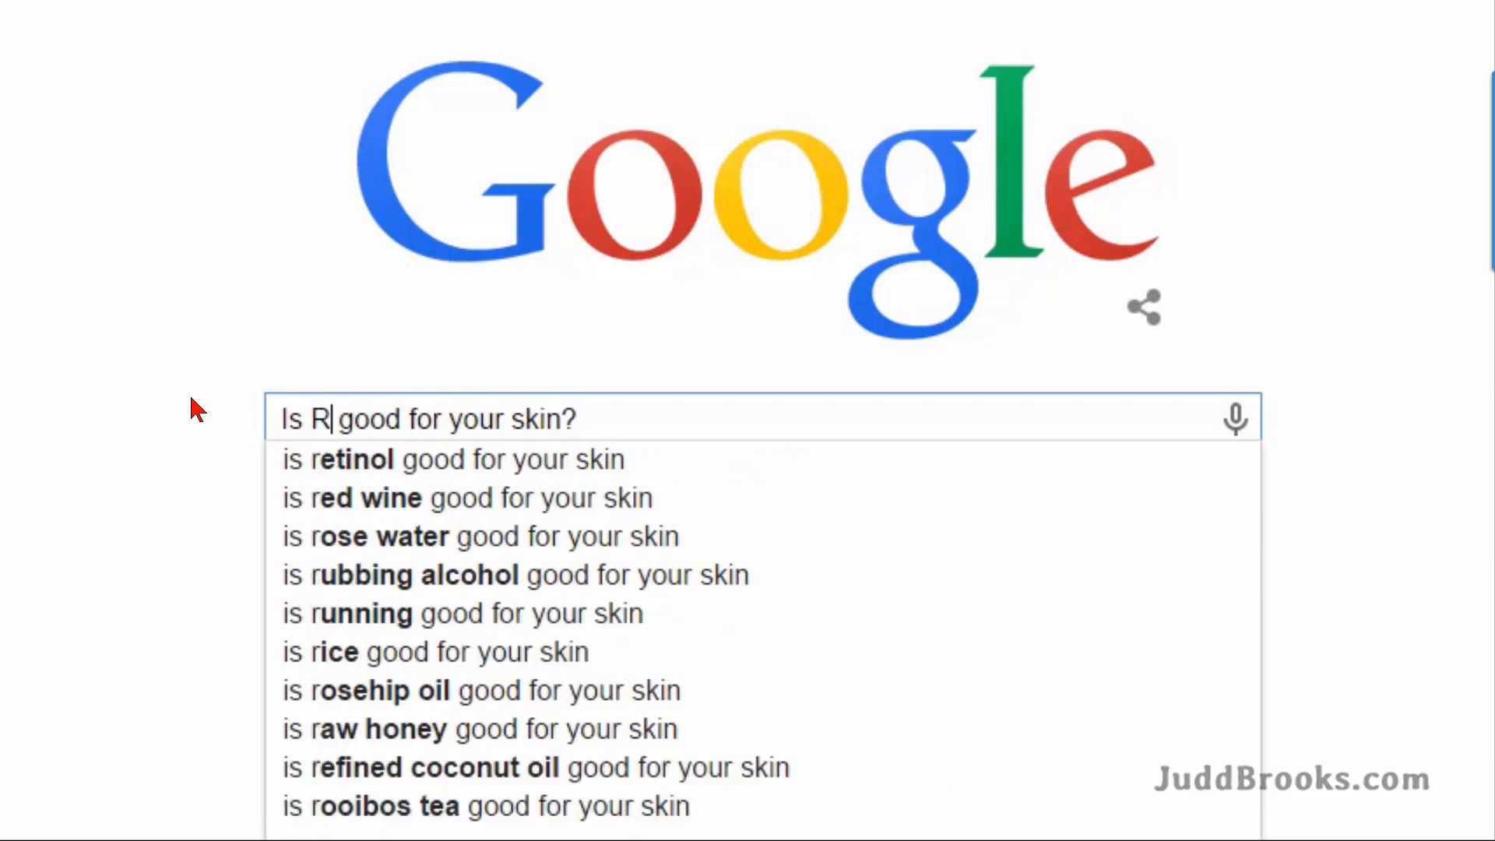
{"action": "key", "text": "BackSpace"}
{"action": "type", "text": "X"}
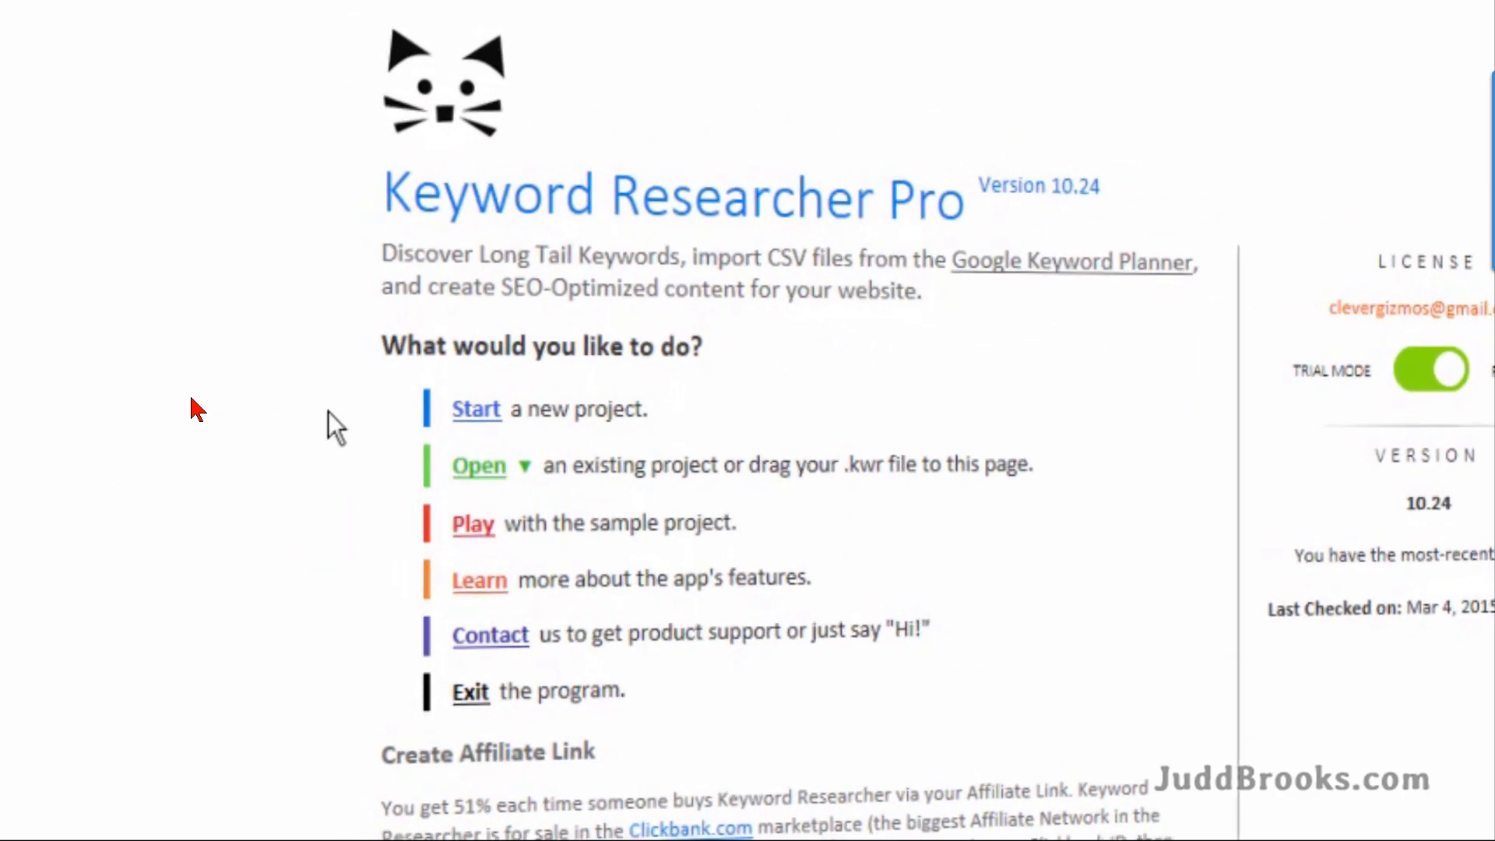
- Start a new project in Keyword Researcher Pro and run a wildcard search for "is * good for your skin?" with search depth A-Z
{"action": "left_click", "coordinate": [460, 411]}
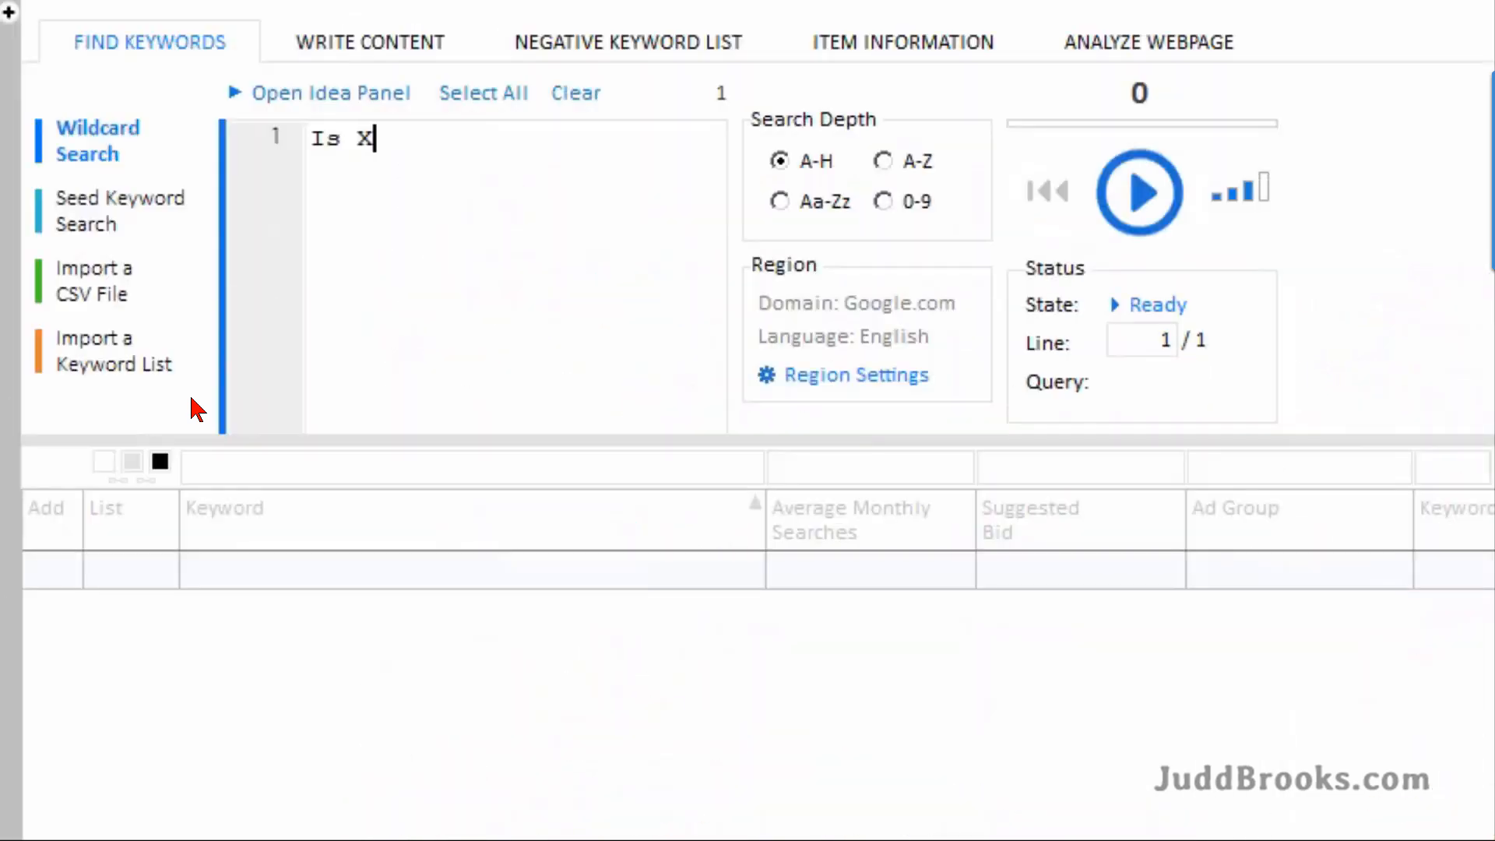
{"action": "type", "text": "good for your skin?"}
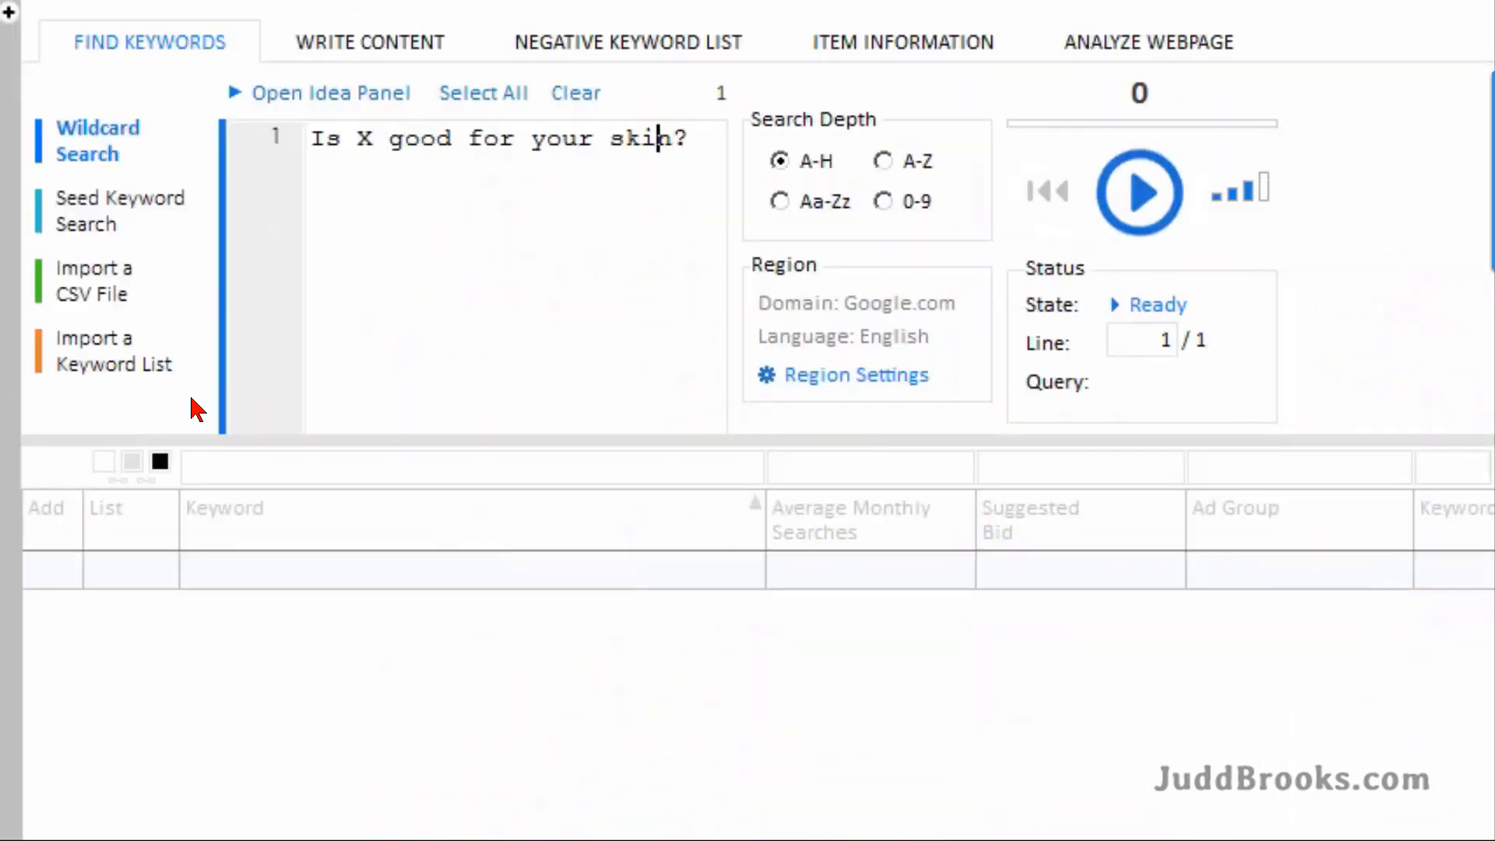
{"action": "key", "text": "Left"}
{"action": "key", "text": "BackSpace"}
{"action": "type", "text": "*"}
{"action": "left_click", "coordinate": [882, 161]}
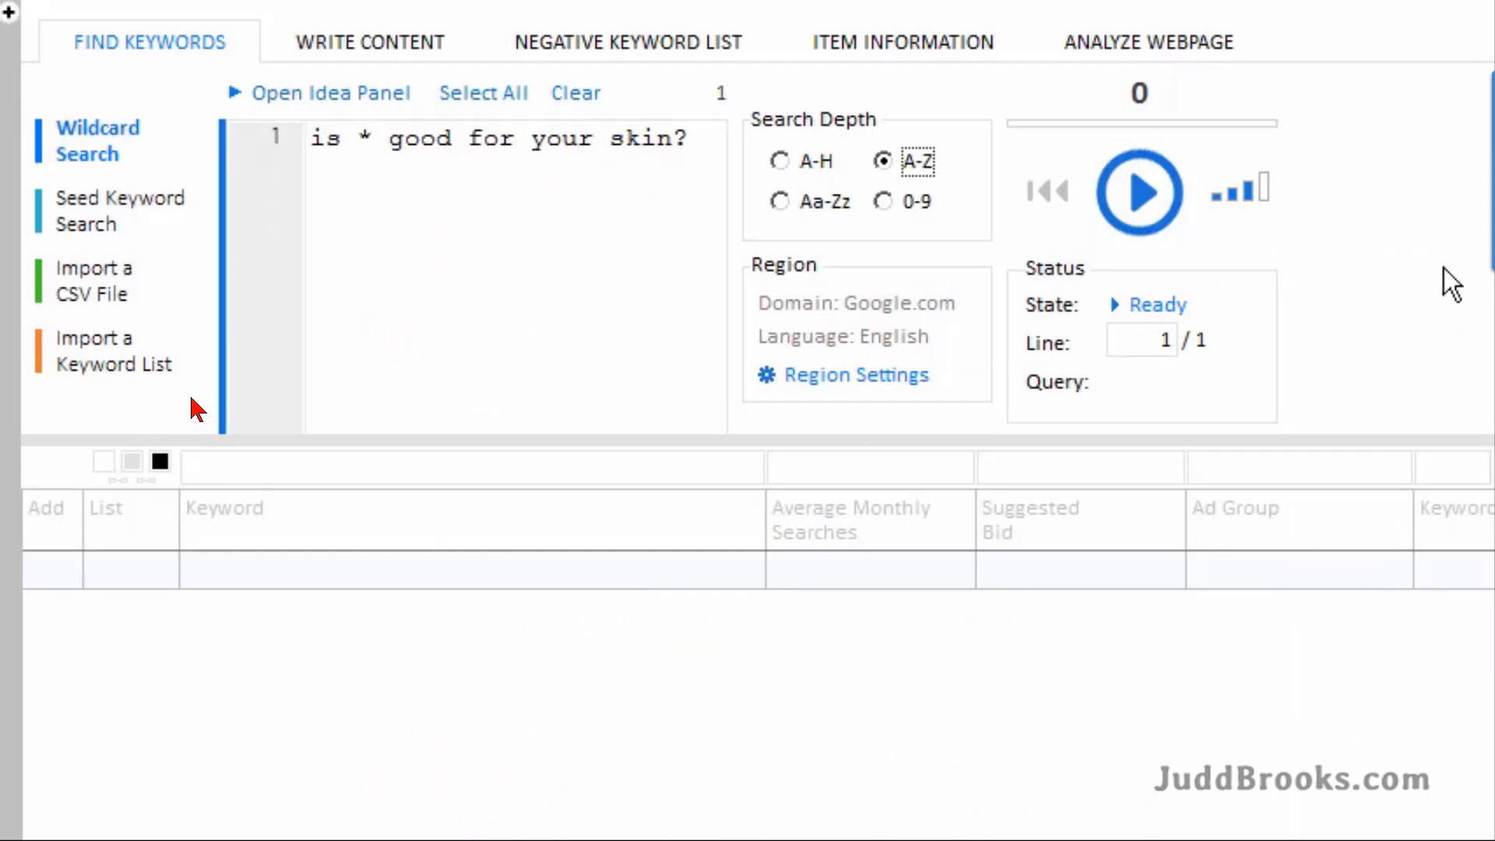
{"action": "left_click", "coordinate": [1156, 212]}
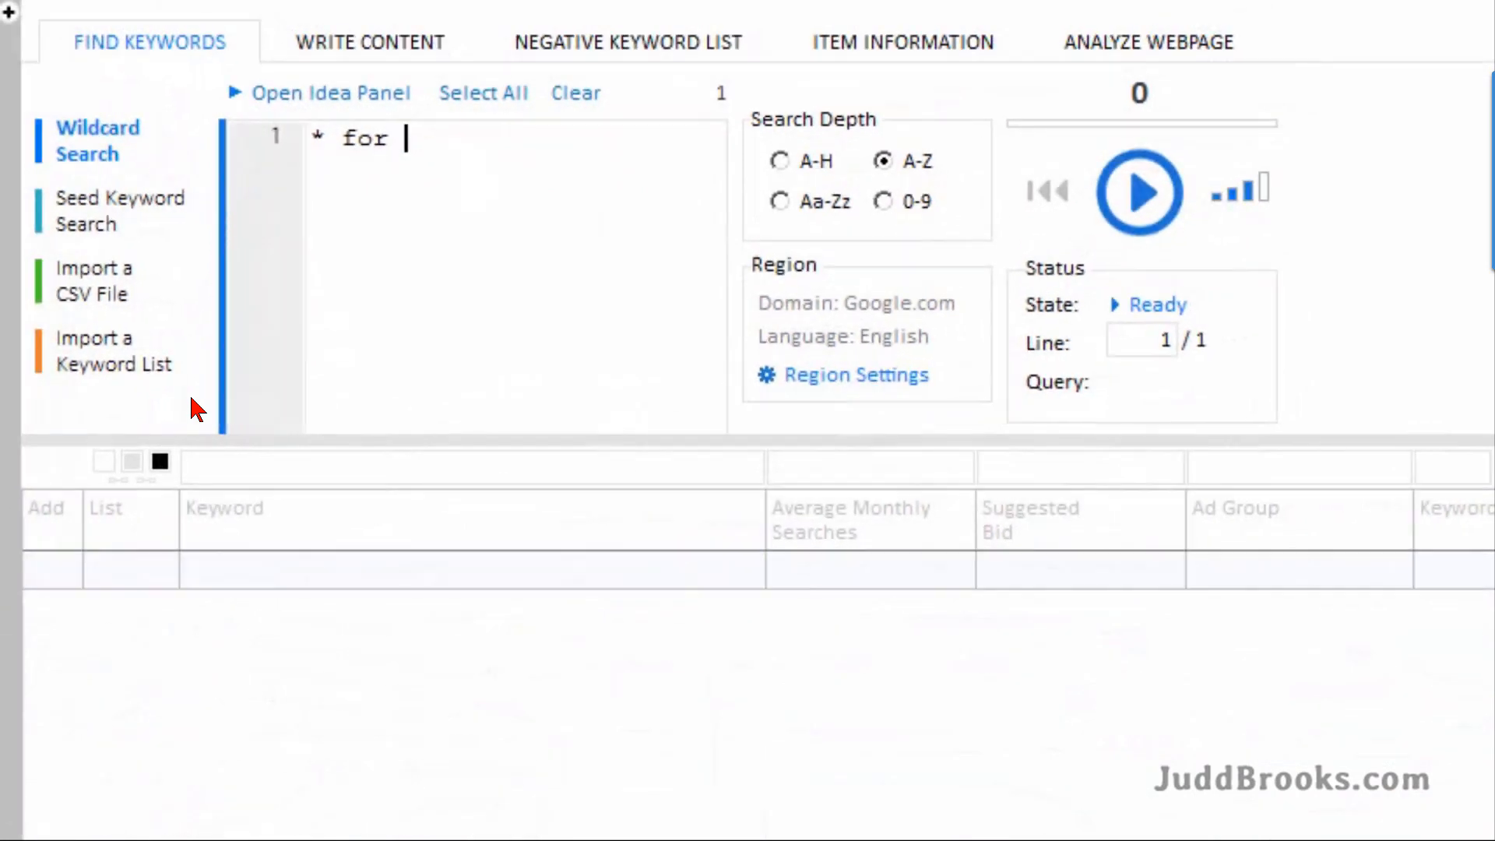
- Run A-Z wildcard searches for "* for bikes" and "bikes for *"
{"action": "type", "text": "bikes"}
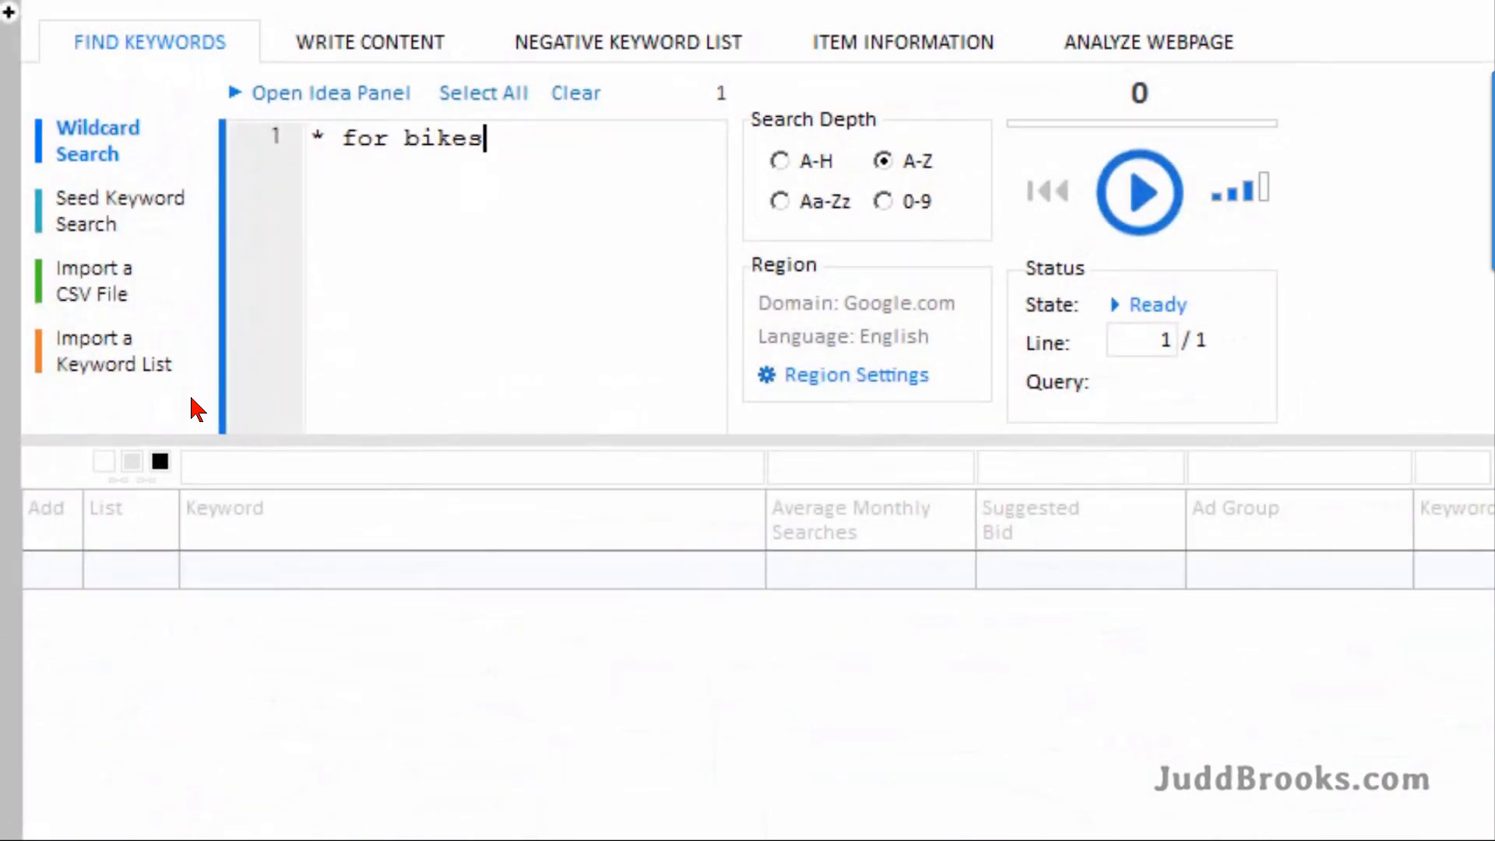
{"action": "left_click", "coordinate": [1164, 194]}
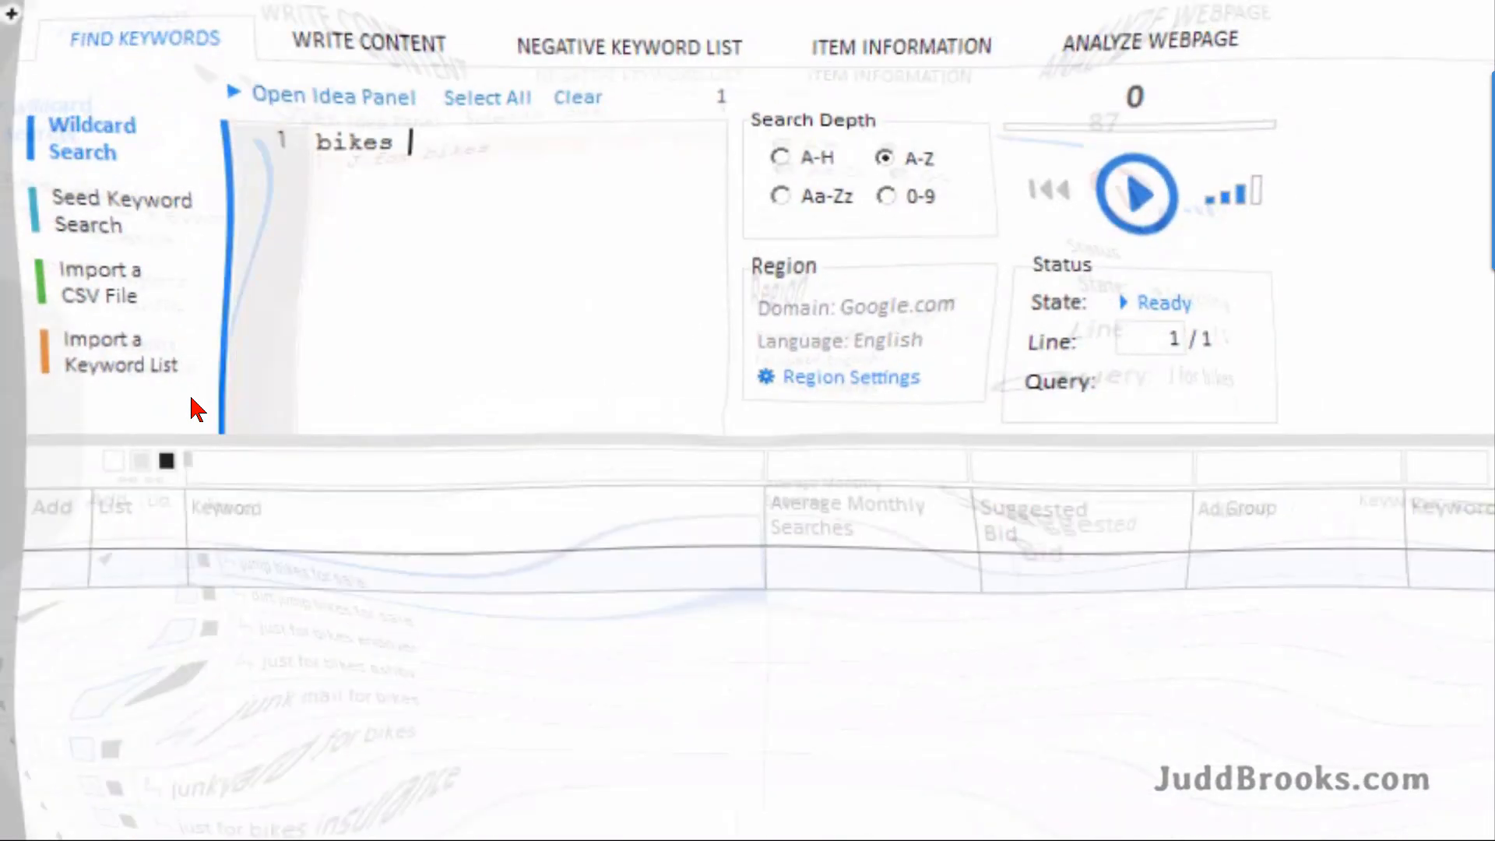
{"action": "type", "text": "for *"}
{"action": "left_click", "coordinate": [1150, 191]}
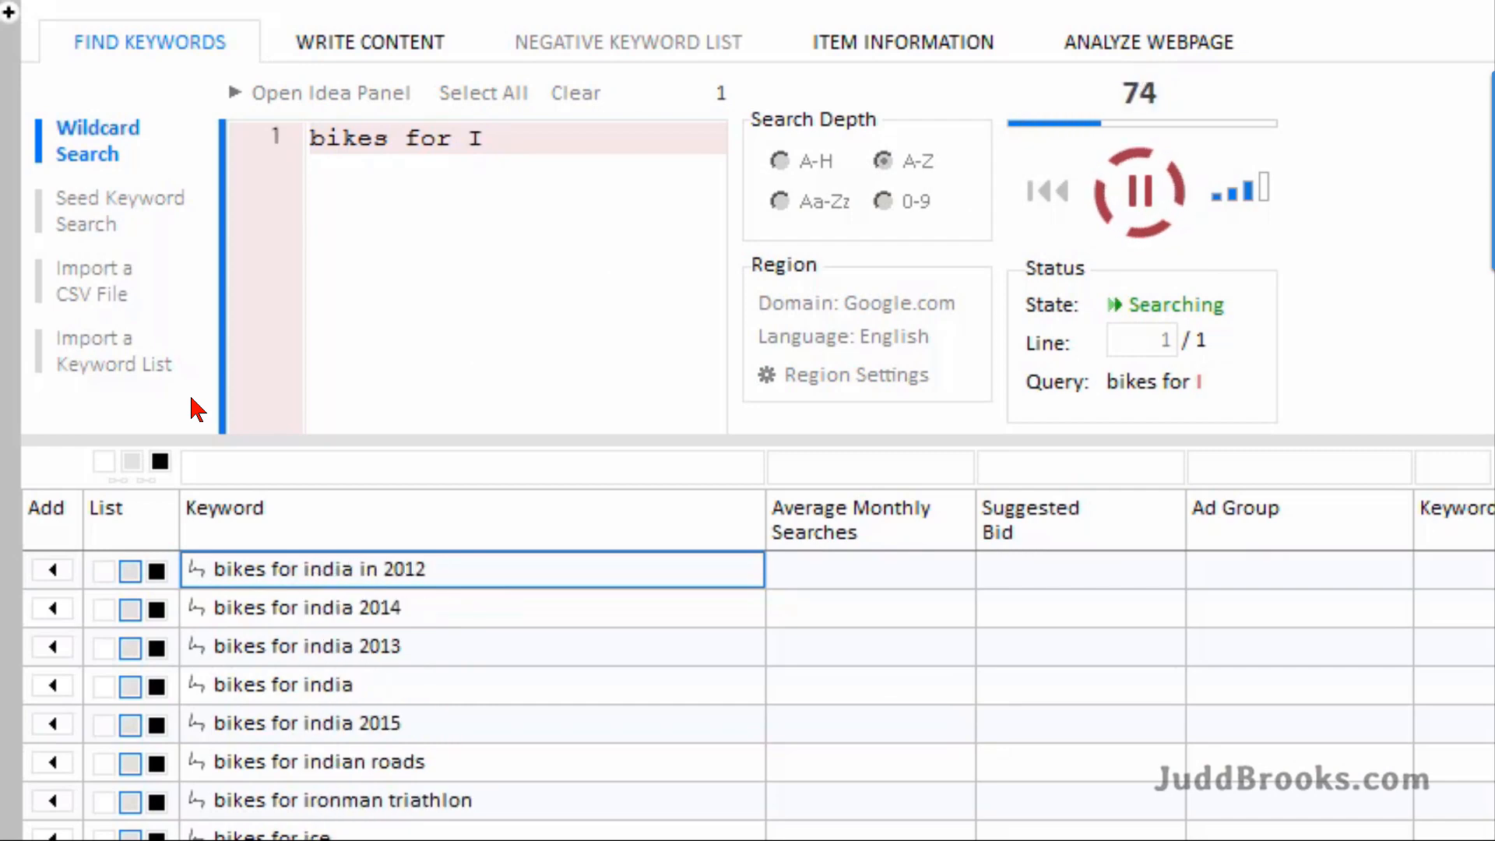
- Run A-Z wildcard searches for "how to * bikes" and "best bicycle *"
{"action": "type", "text": "o * bikes"}
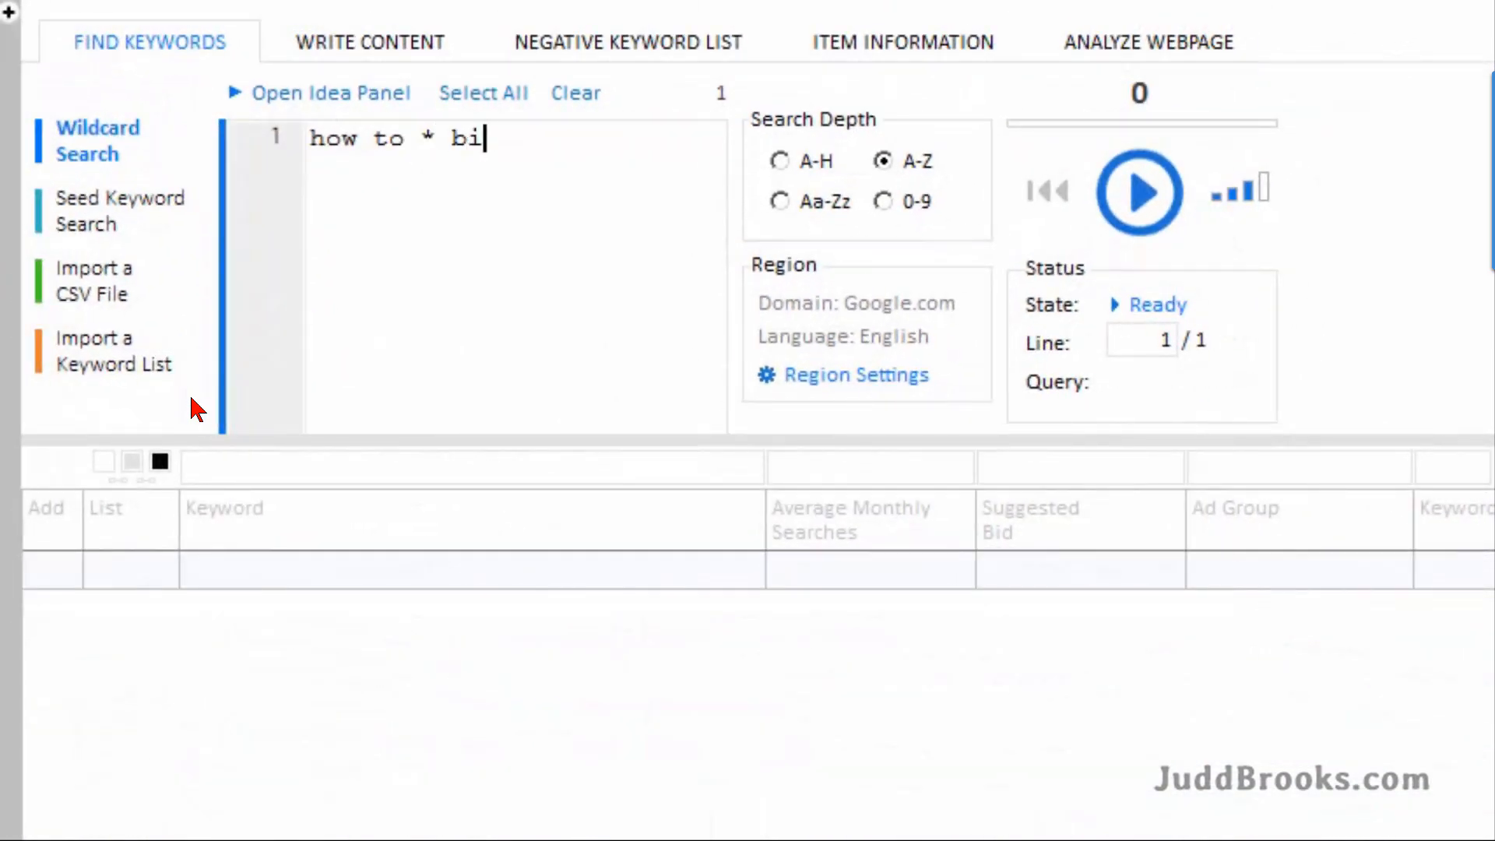
{"action": "left_click", "coordinate": [1138, 193]}
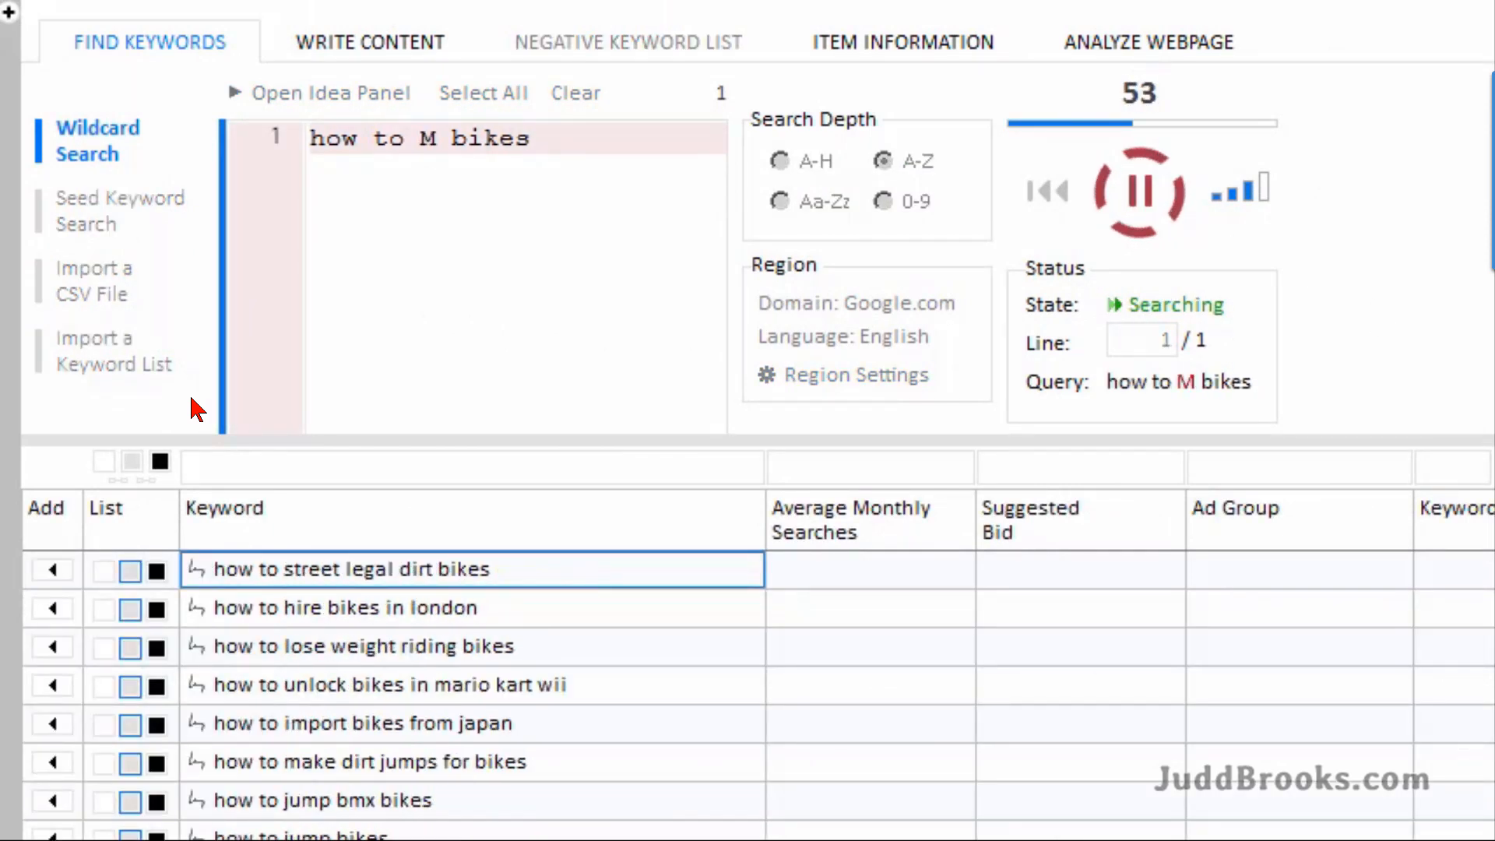
{"action": "type", "text": "t bicycle *"}
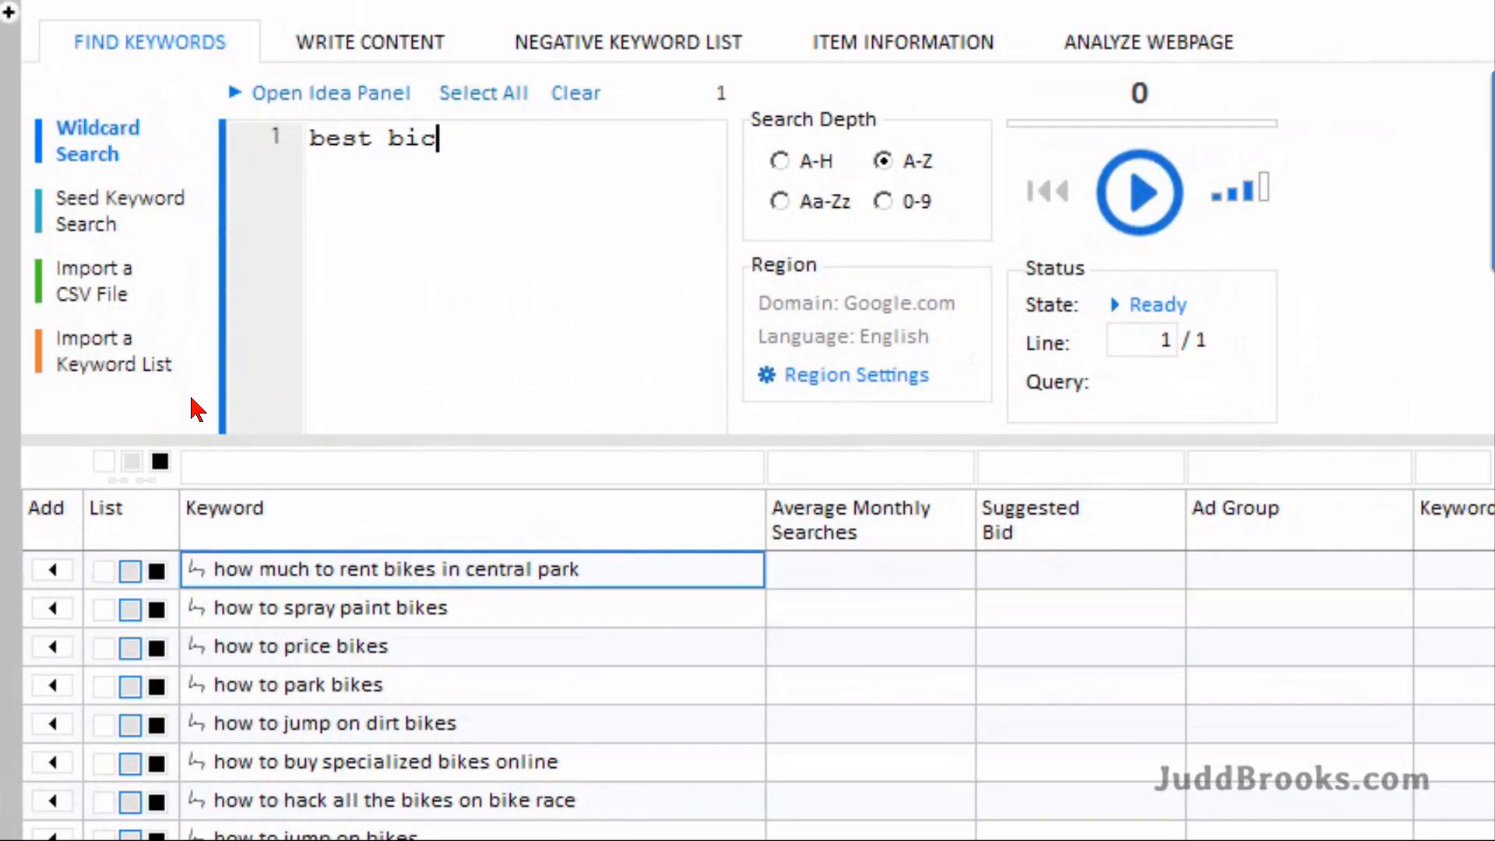
{"action": "key", "text": "F5"}
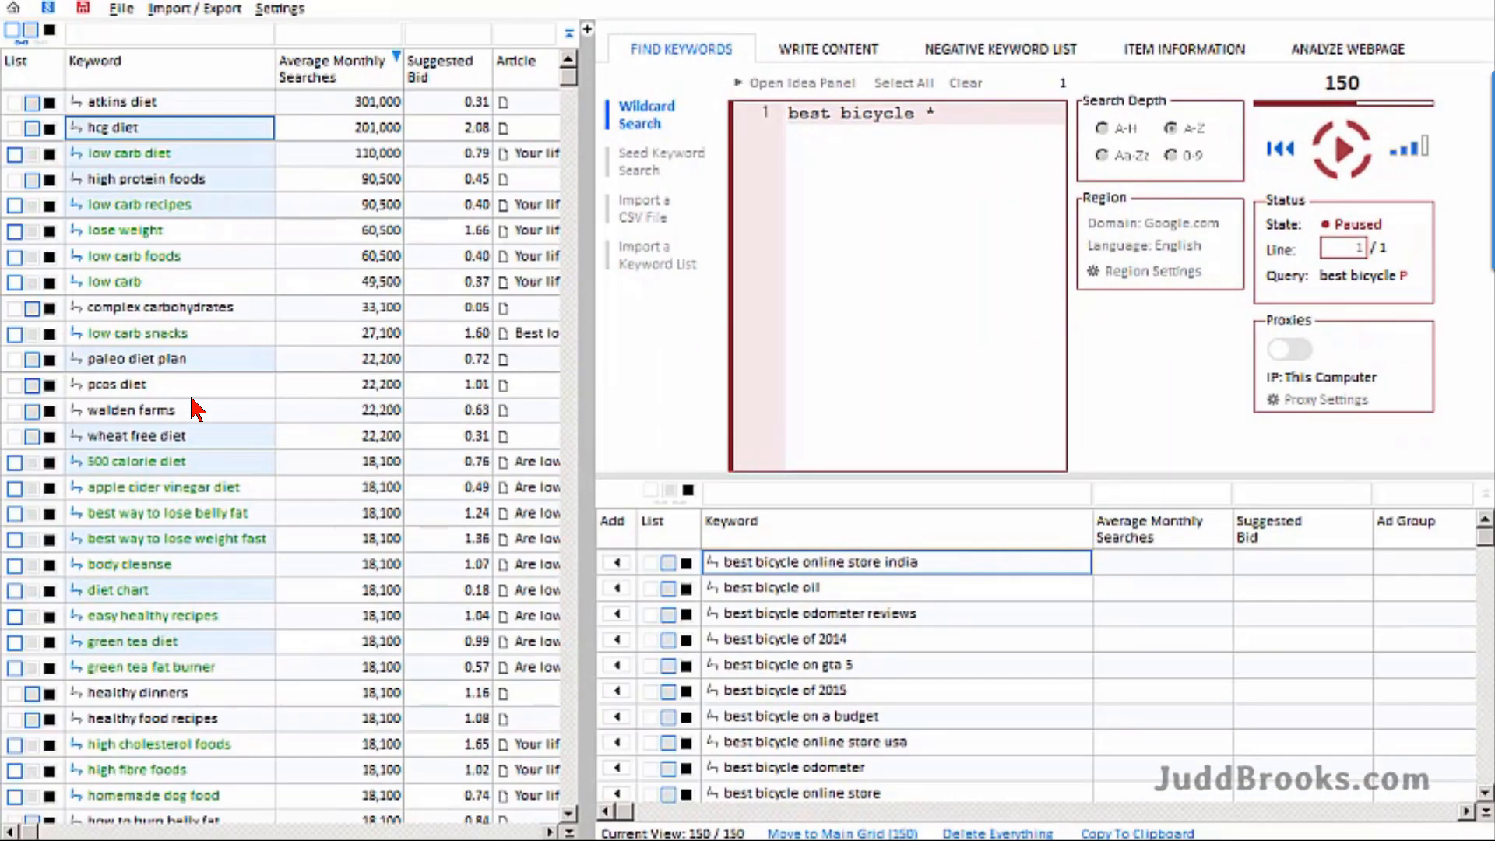
{"action": "left_click", "coordinate": [587, 30]}
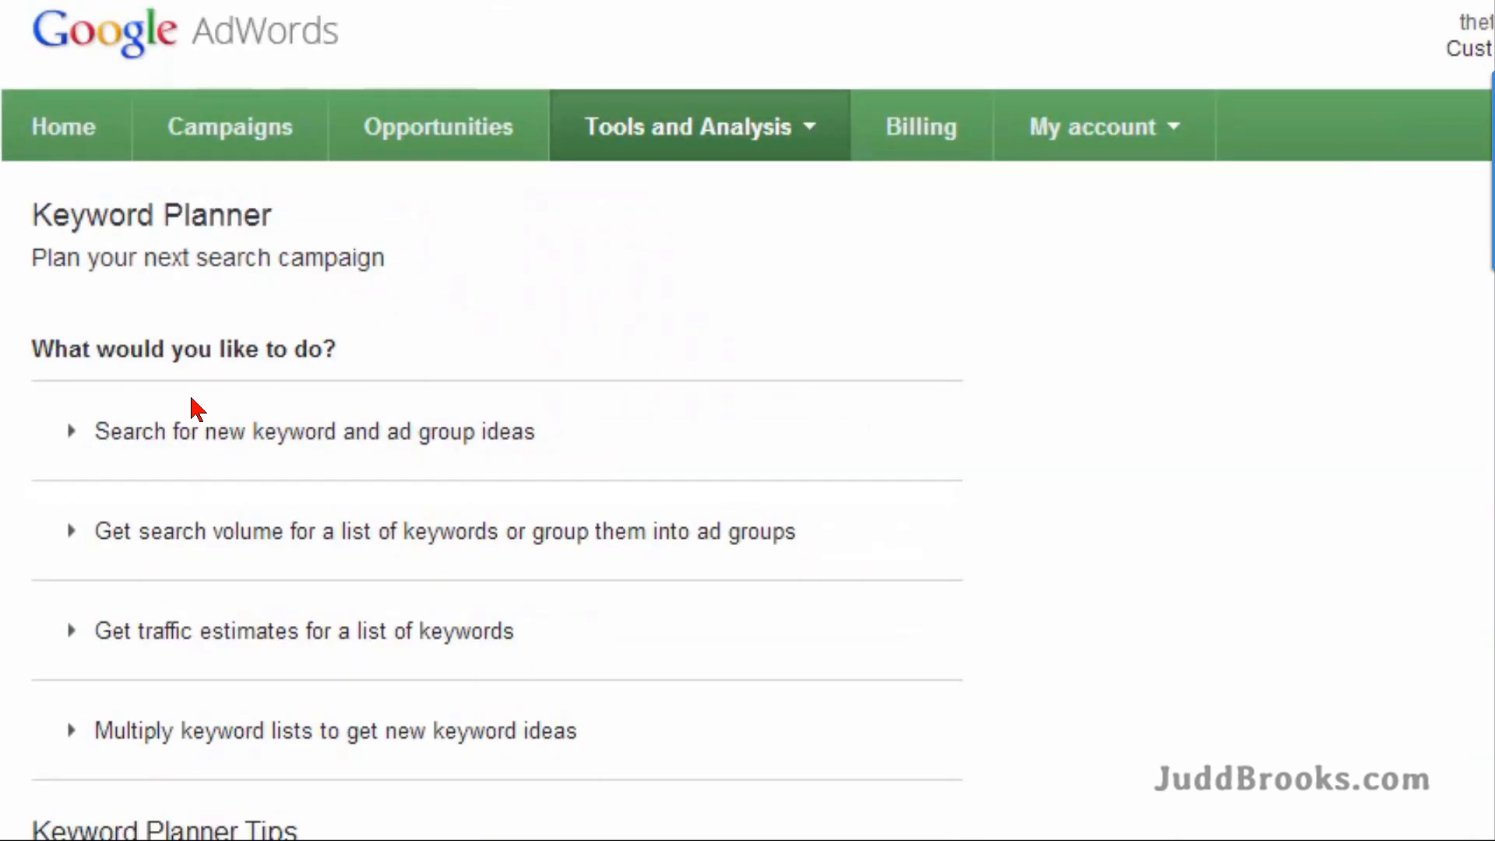
- In Google AdWords Keyword Planner, enter "carb free" and "low carb diet" as products for new keyword and ad group ideas
{"action": "left_click", "coordinate": [349, 450]}
{"action": "left_click", "coordinate": [141, 604]}
{"action": "type", "text": "carb free"}
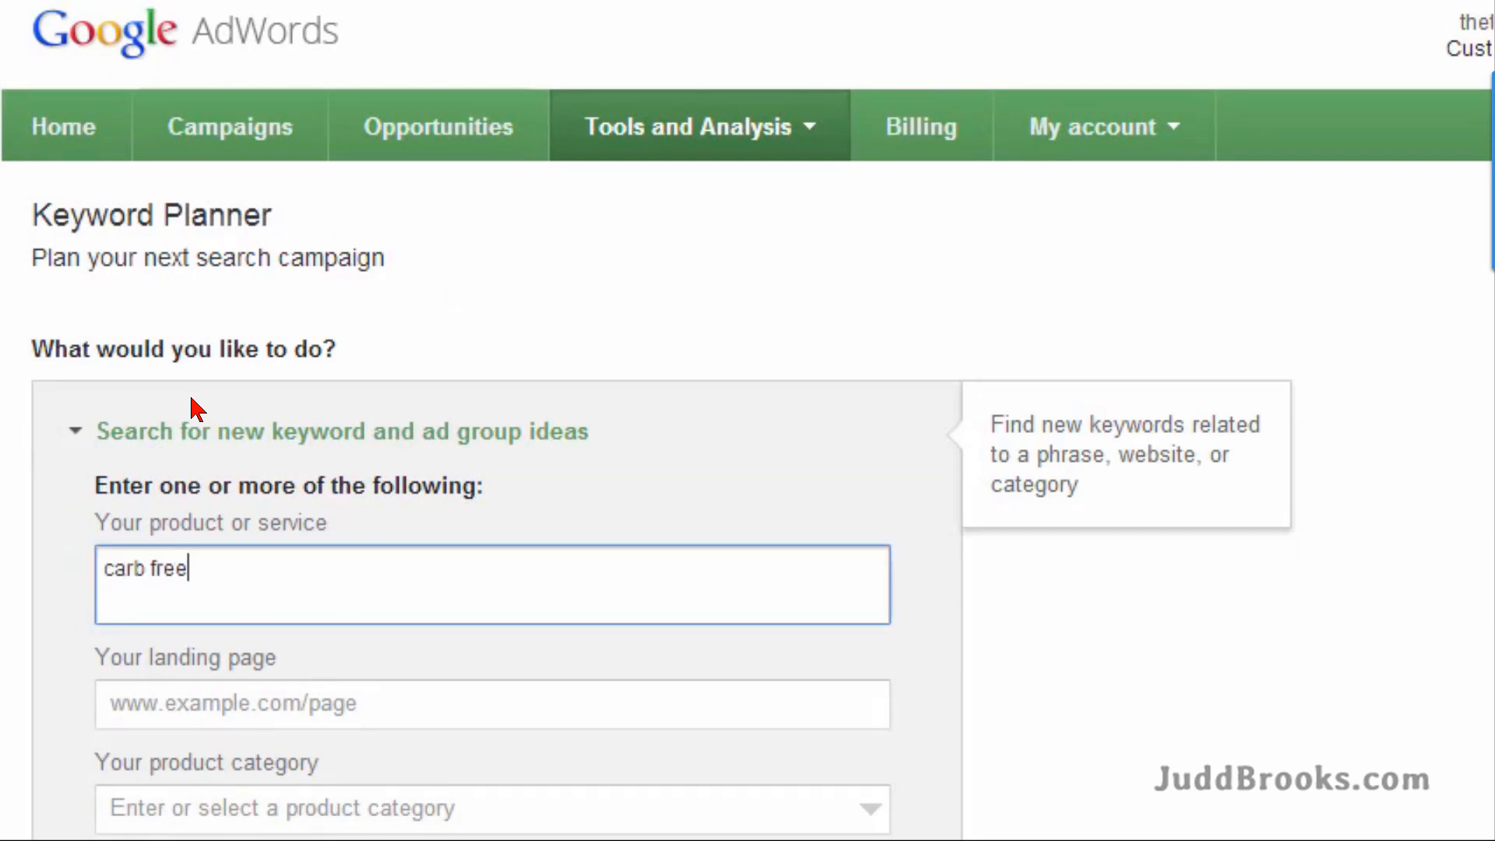
{"action": "key", "text": "Return"}
{"action": "type", "text": "low carb diet"}
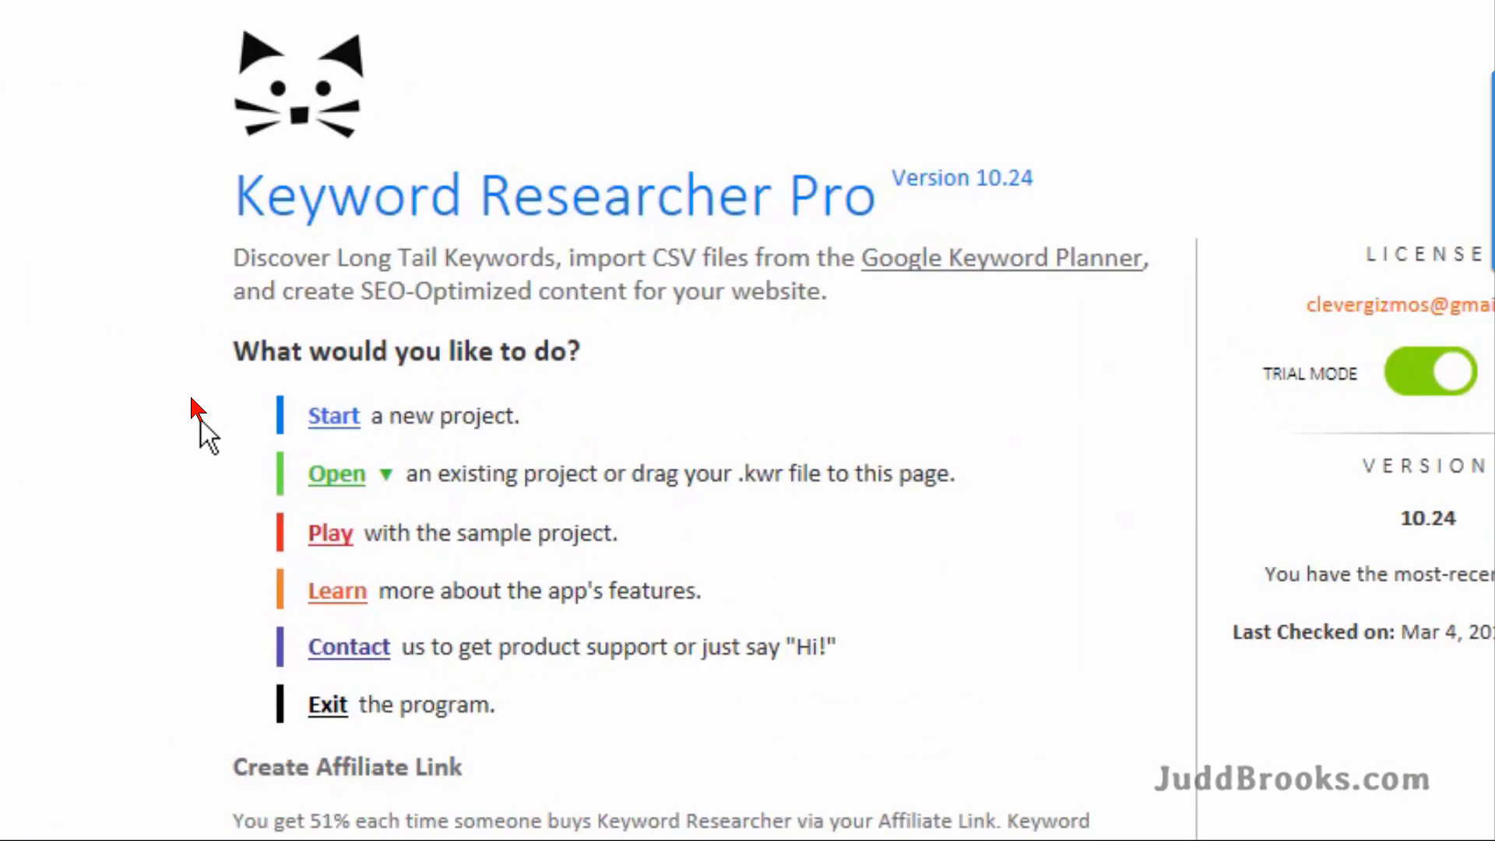
- Start a new project in Keyword Researcher Pro and import the keyword-planner-carb-free CSV file from the Temp2 folder
{"action": "left_click", "coordinate": [321, 417]}
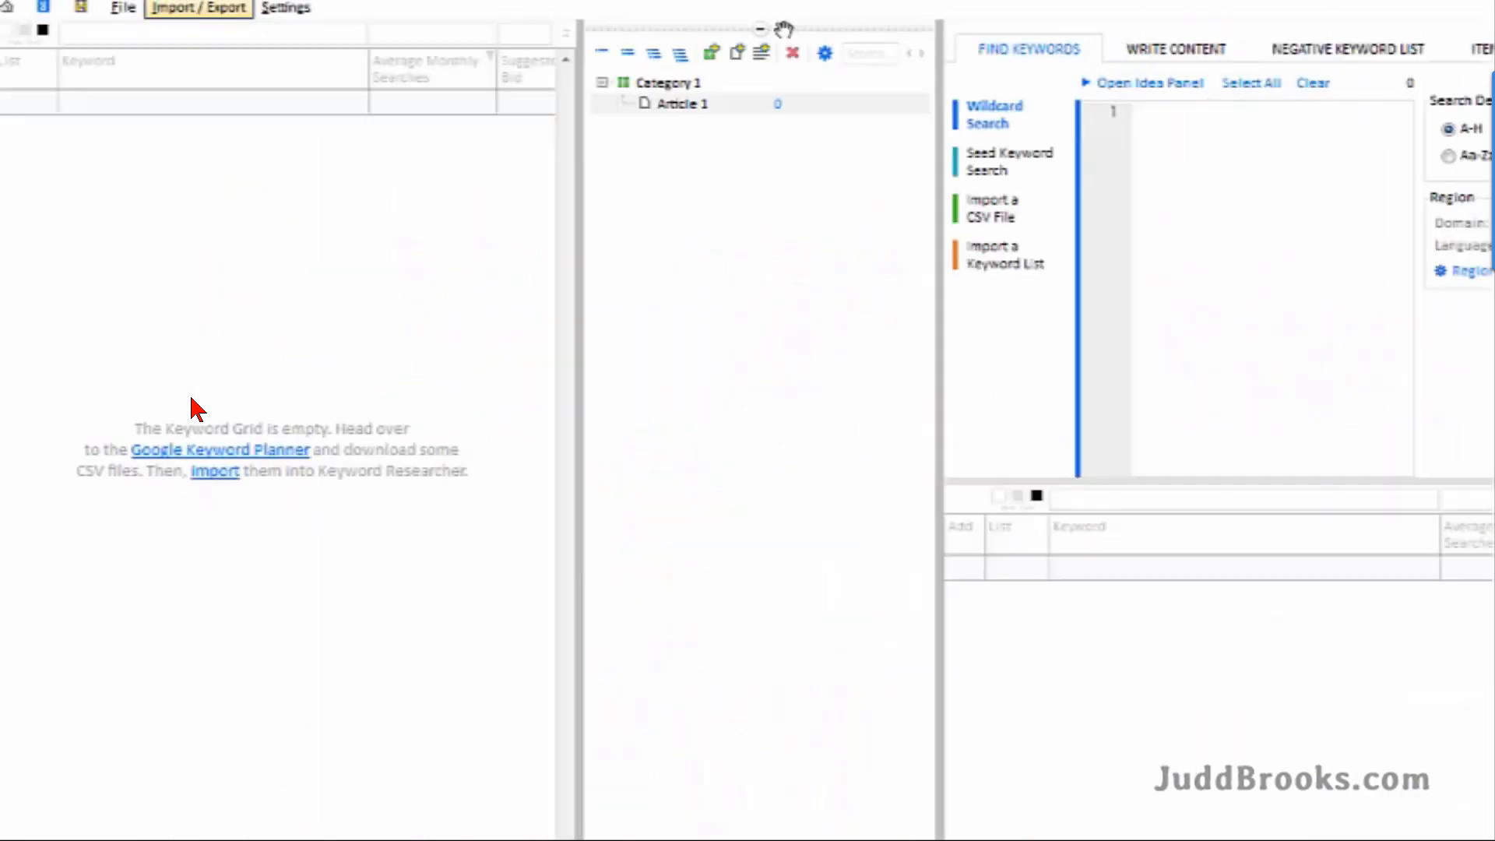
{"action": "left_click", "coordinate": [762, 29]}
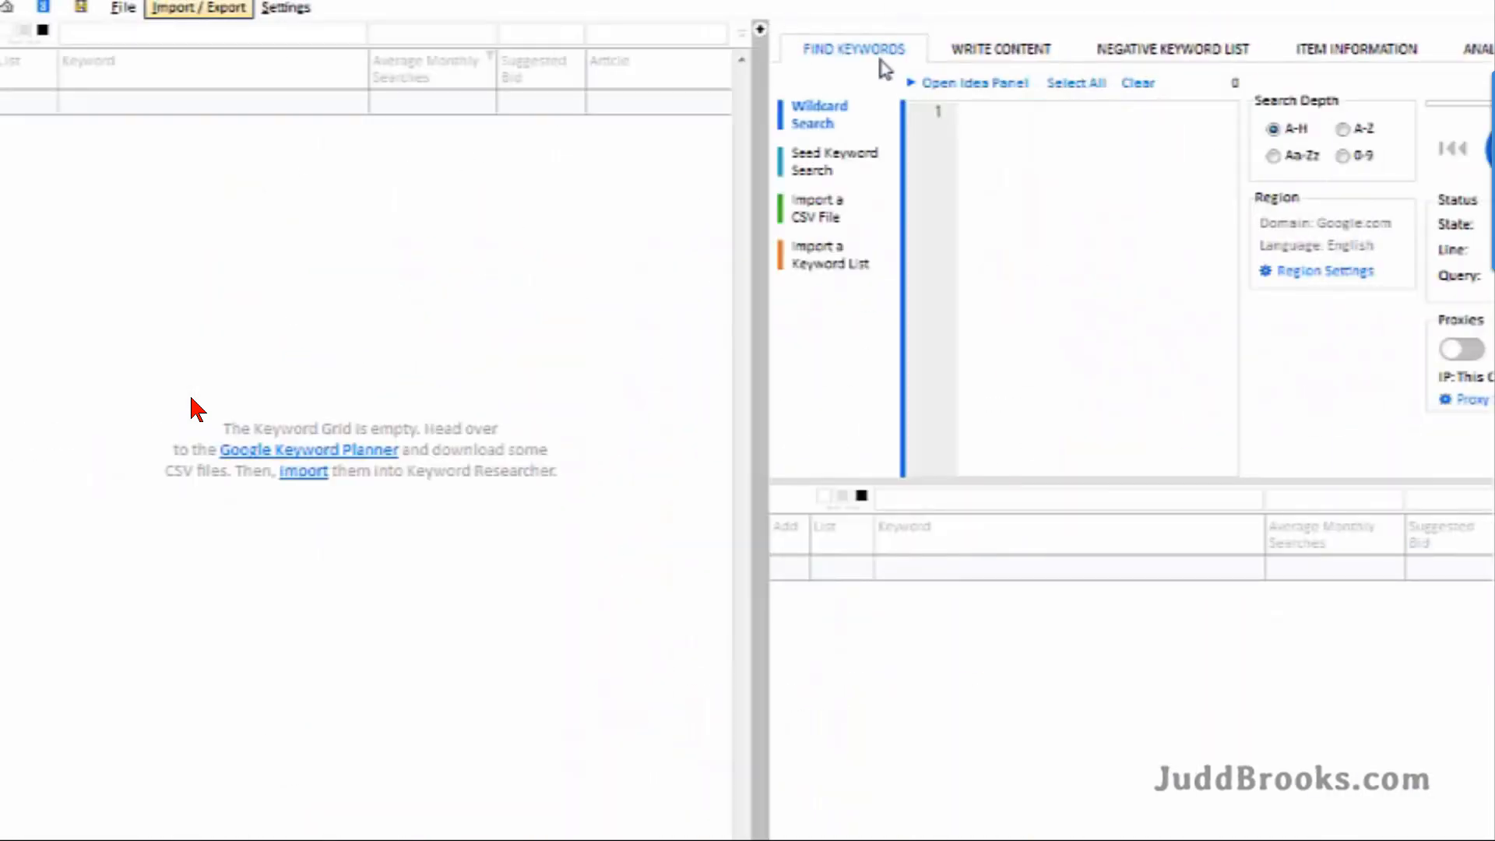
{"action": "left_click", "coordinate": [815, 208]}
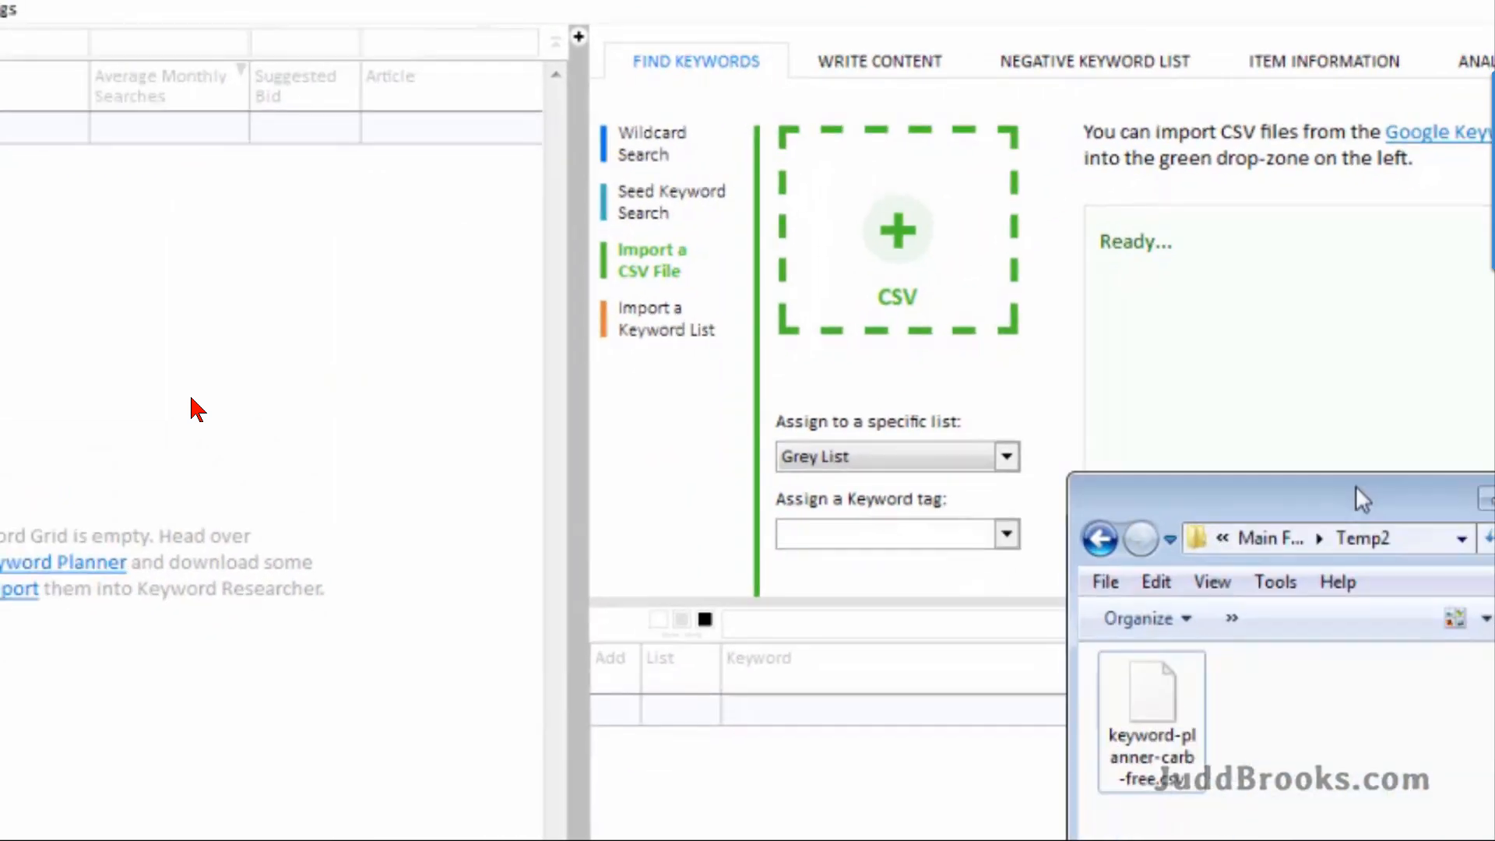
{"action": "left_click_drag", "start_coordinate": [1356, 485], "coordinate": [1356, 405]}
{"action": "left_click_drag", "start_coordinate": [1141, 564], "coordinate": [954, 292]}
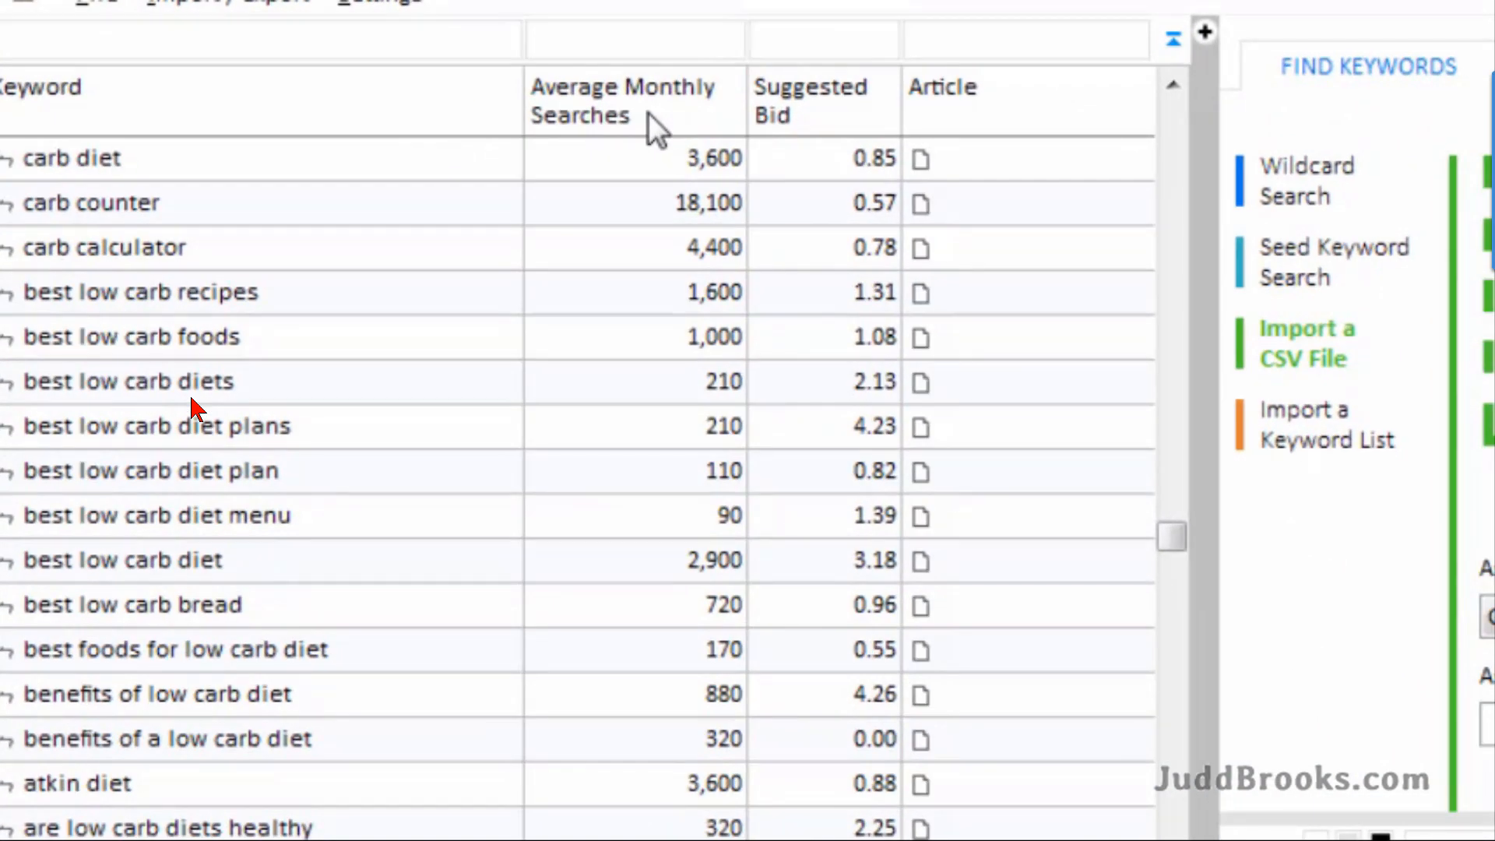
- Sort the imported keywords by average monthly searches in descending order and narrow the keyword column
{"action": "left_click", "coordinate": [647, 113]}
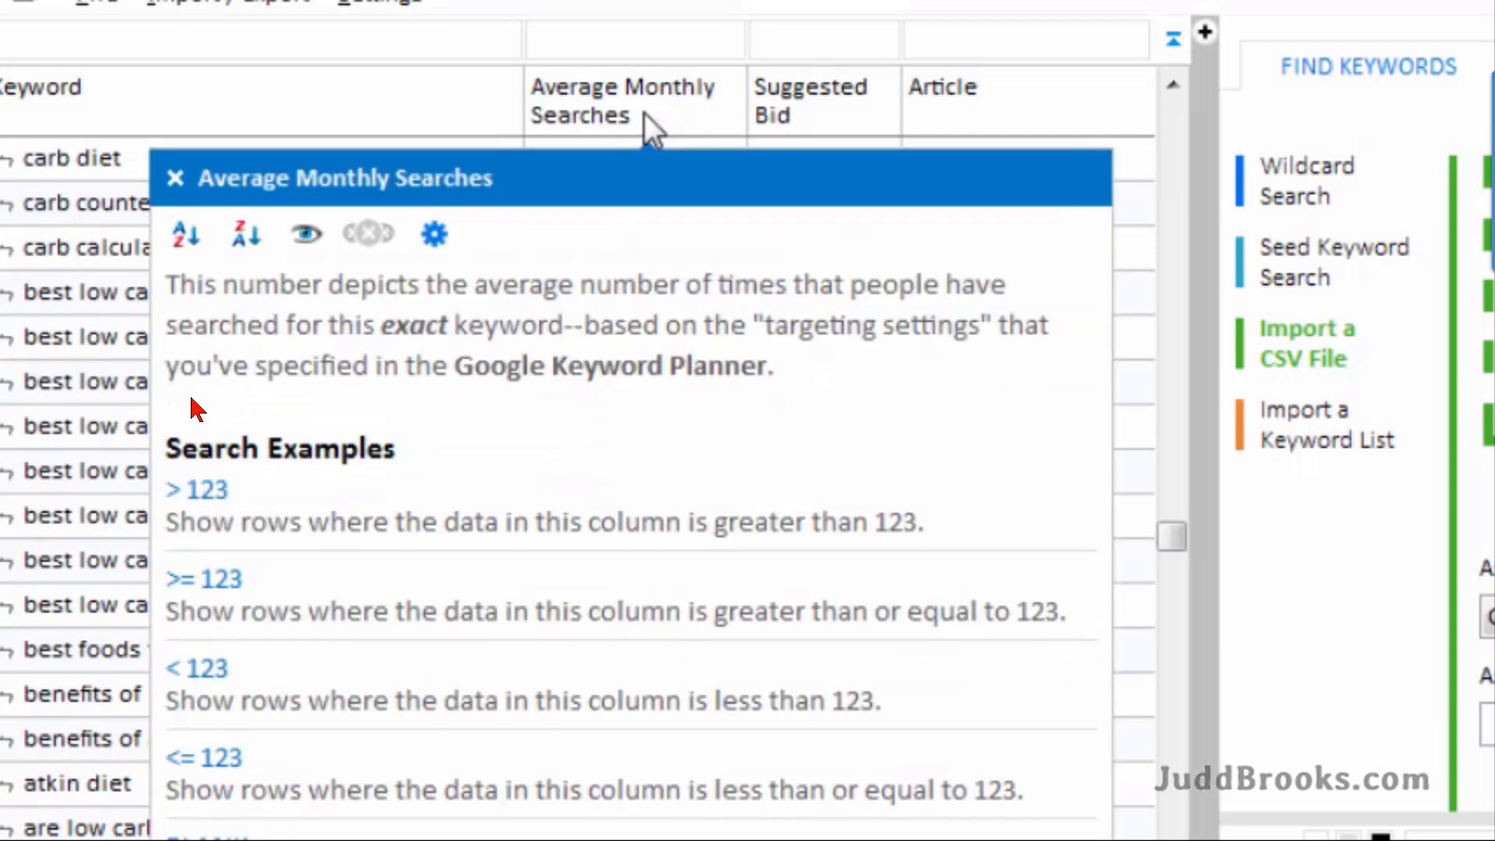
{"action": "left_click", "coordinate": [246, 234]}
{"action": "left_click_drag", "start_coordinate": [522, 116], "coordinate": [285, 128]}
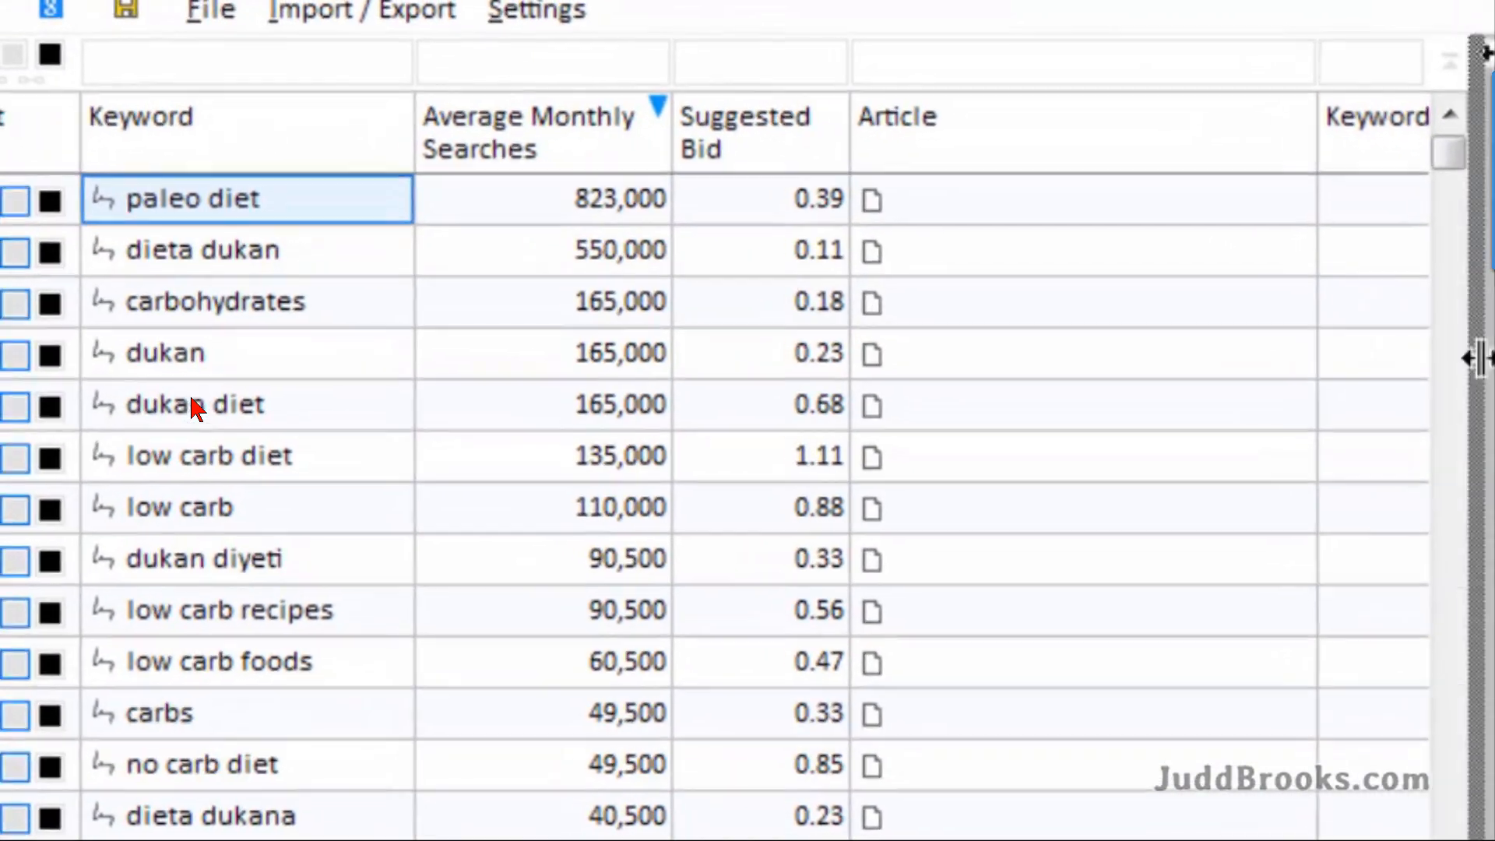
- Add "dukan" to the negative keyword list and apply it to the keyword grid
{"action": "left_click_drag", "start_coordinate": [1323, 322], "coordinate": [402, 468]}
{"action": "left_click_drag", "start_coordinate": [529, 538], "coordinate": [528, 539]}
{"action": "left_click", "coordinate": [1327, 109]}
{"action": "type", "text": "dukan"}
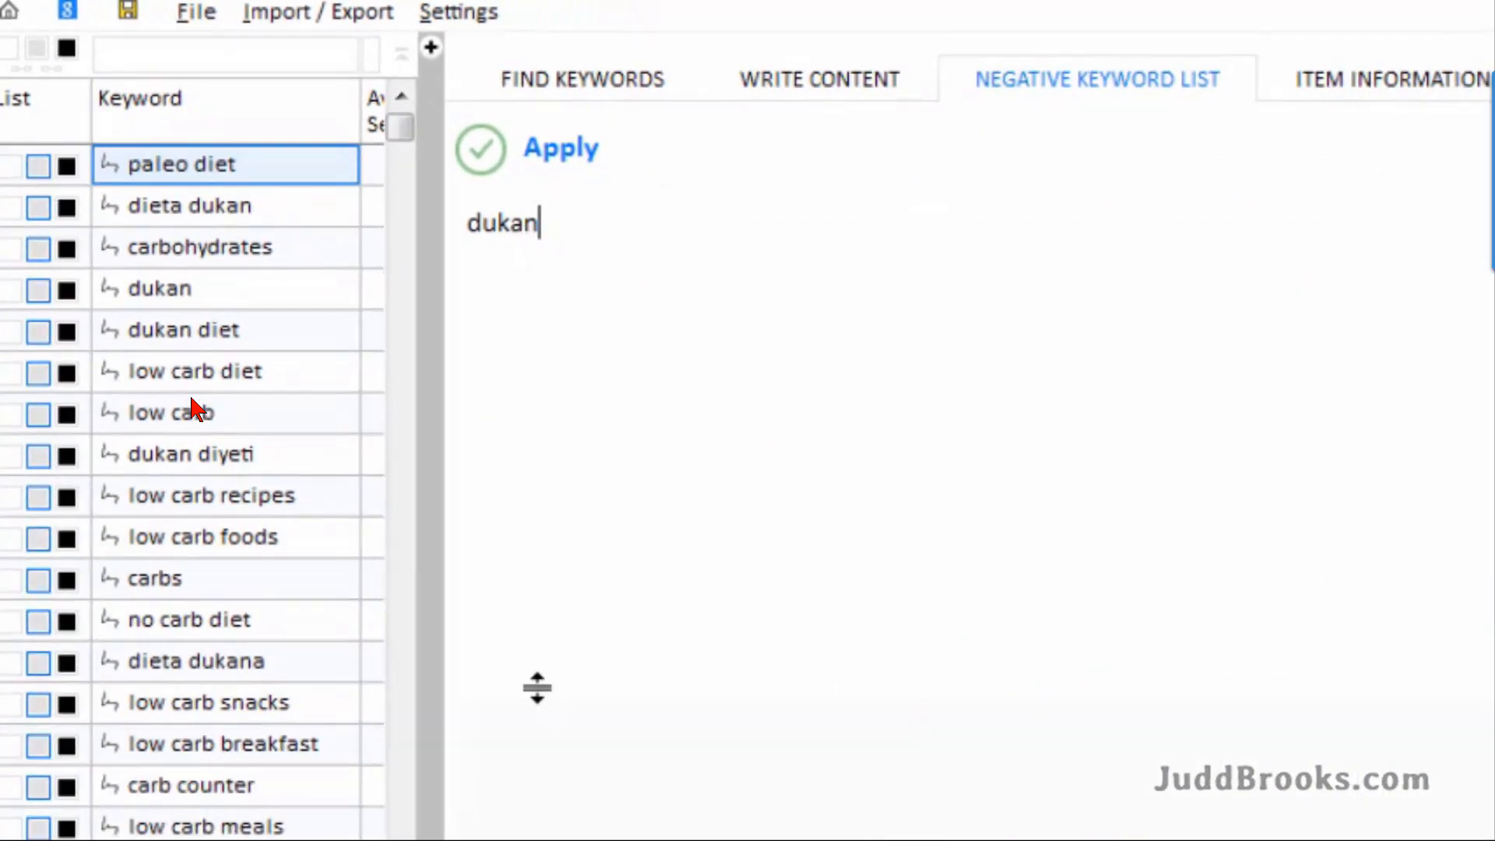
{"action": "left_click", "coordinate": [480, 149]}
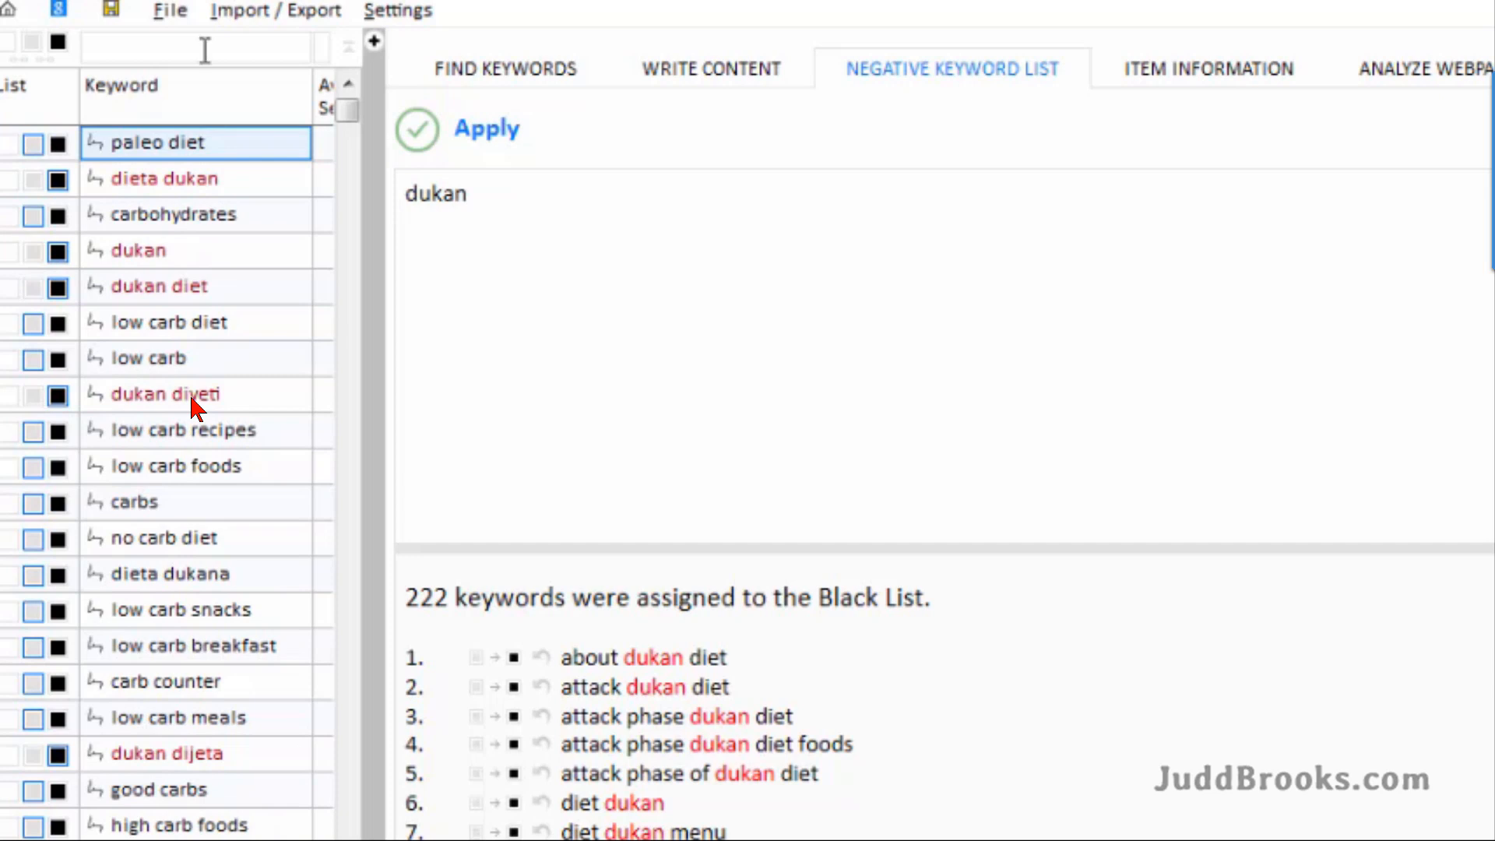
- Widen the keyword grid and filter its keywords by "carb AND vegetarian"
{"action": "left_click_drag", "start_coordinate": [374, 155], "coordinate": [1136, 156]}
{"action": "left_click_drag", "start_coordinate": [312, 95], "coordinate": [427, 96]}
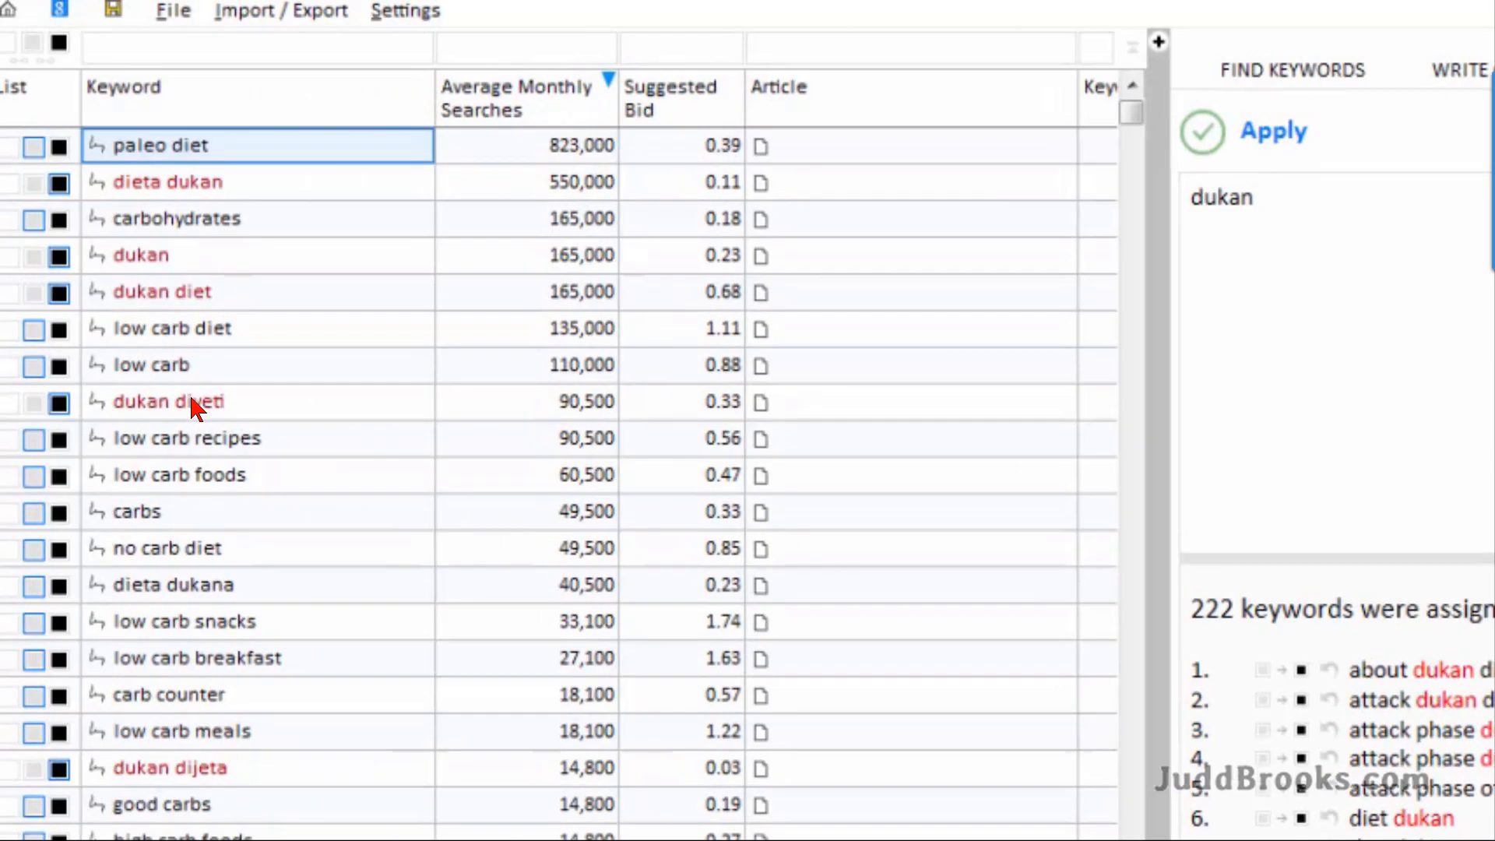
{"action": "type", "text": "carb "}
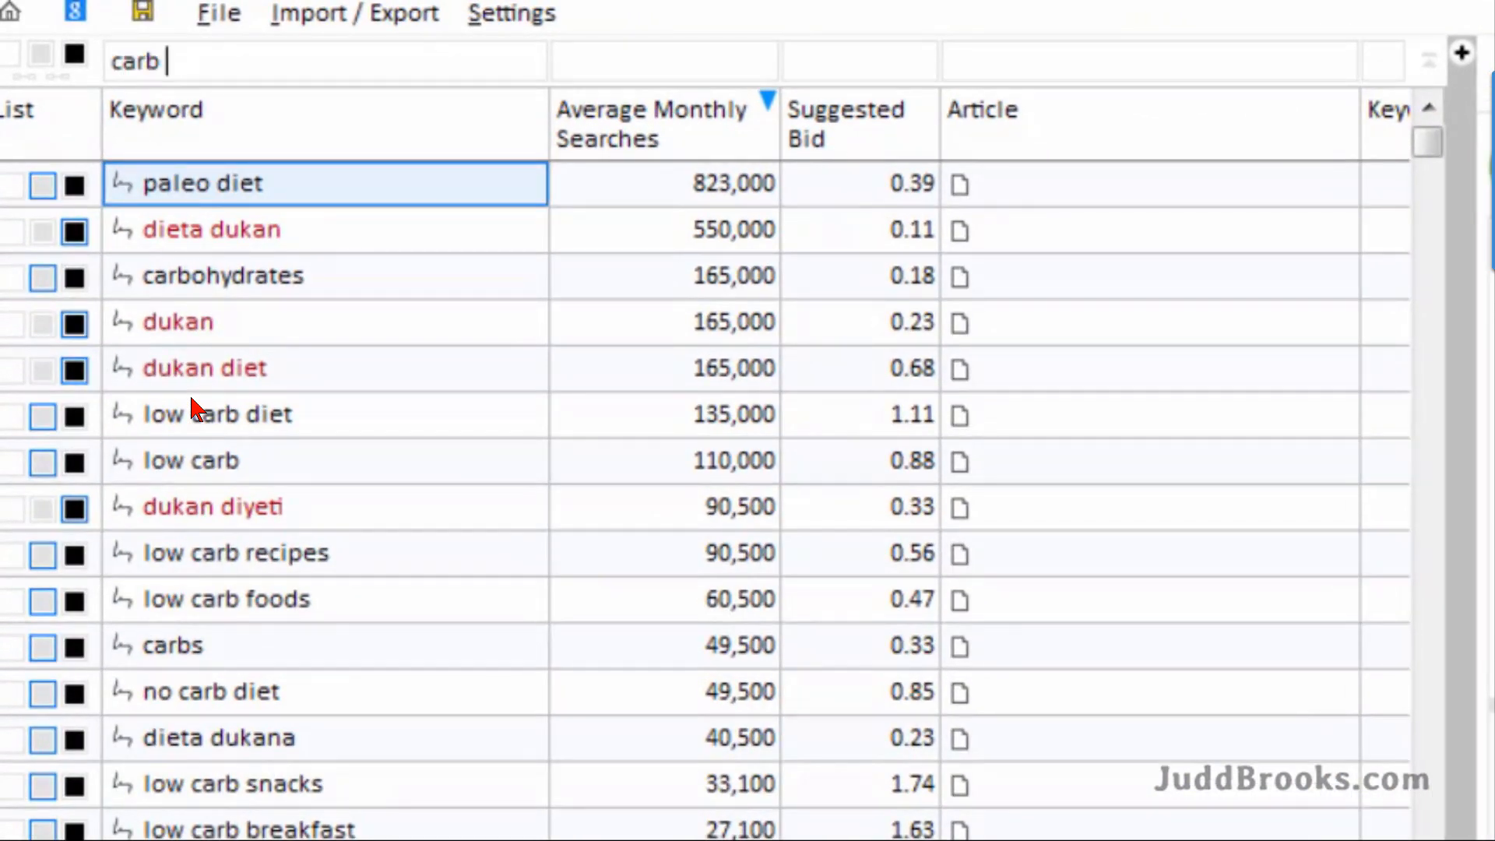
{"action": "type", "text": "AND vegetarian"}
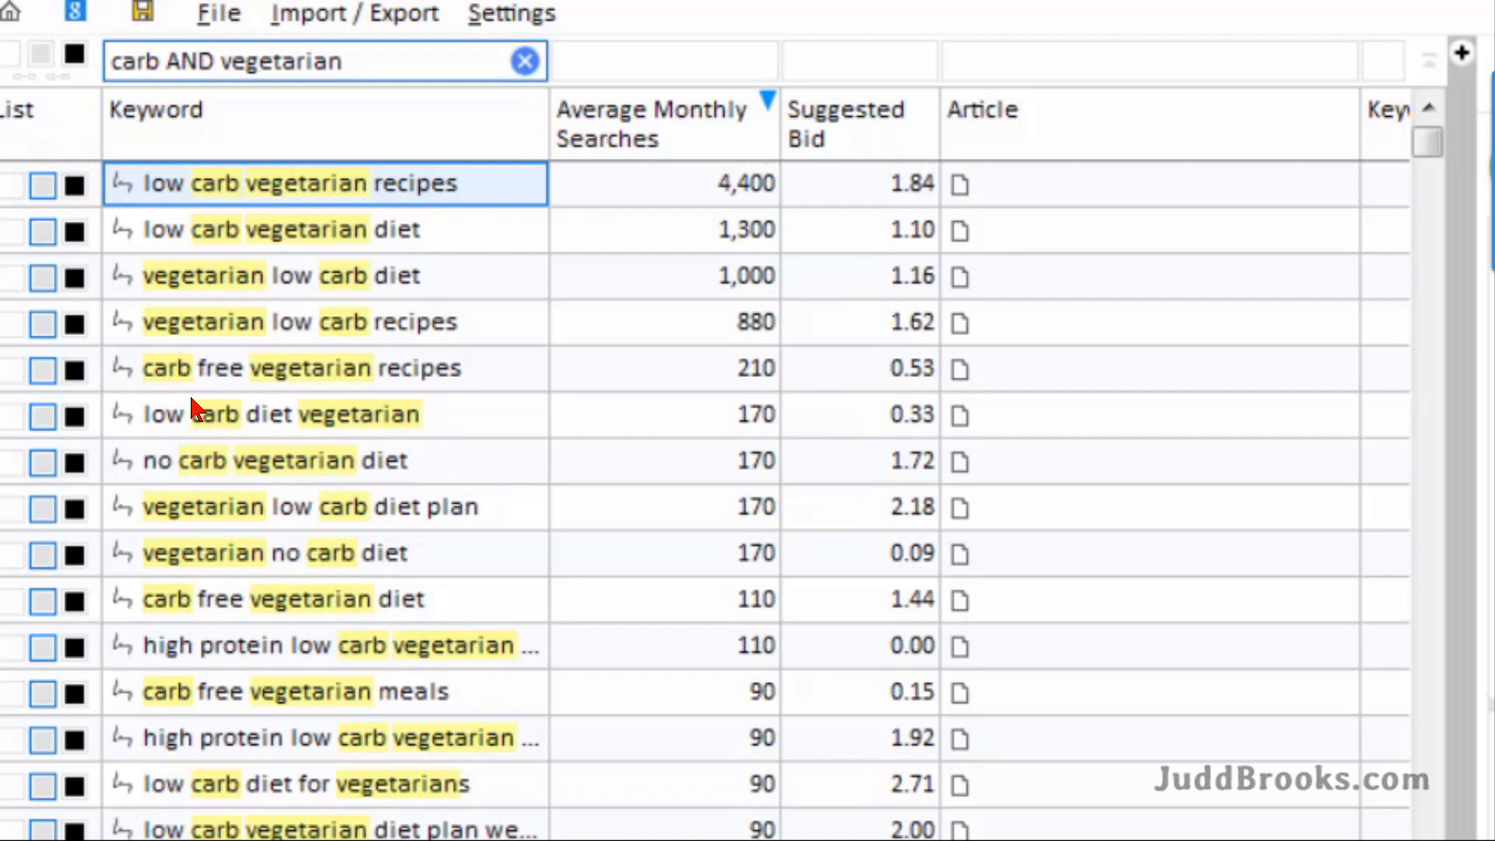
- Create a "Vegetarians" category containing an article titled "My Low-Carb Vegetarian Recipe Guide"
{"action": "left_click_drag", "start_coordinate": [1462, 343], "coordinate": [553, 344]}
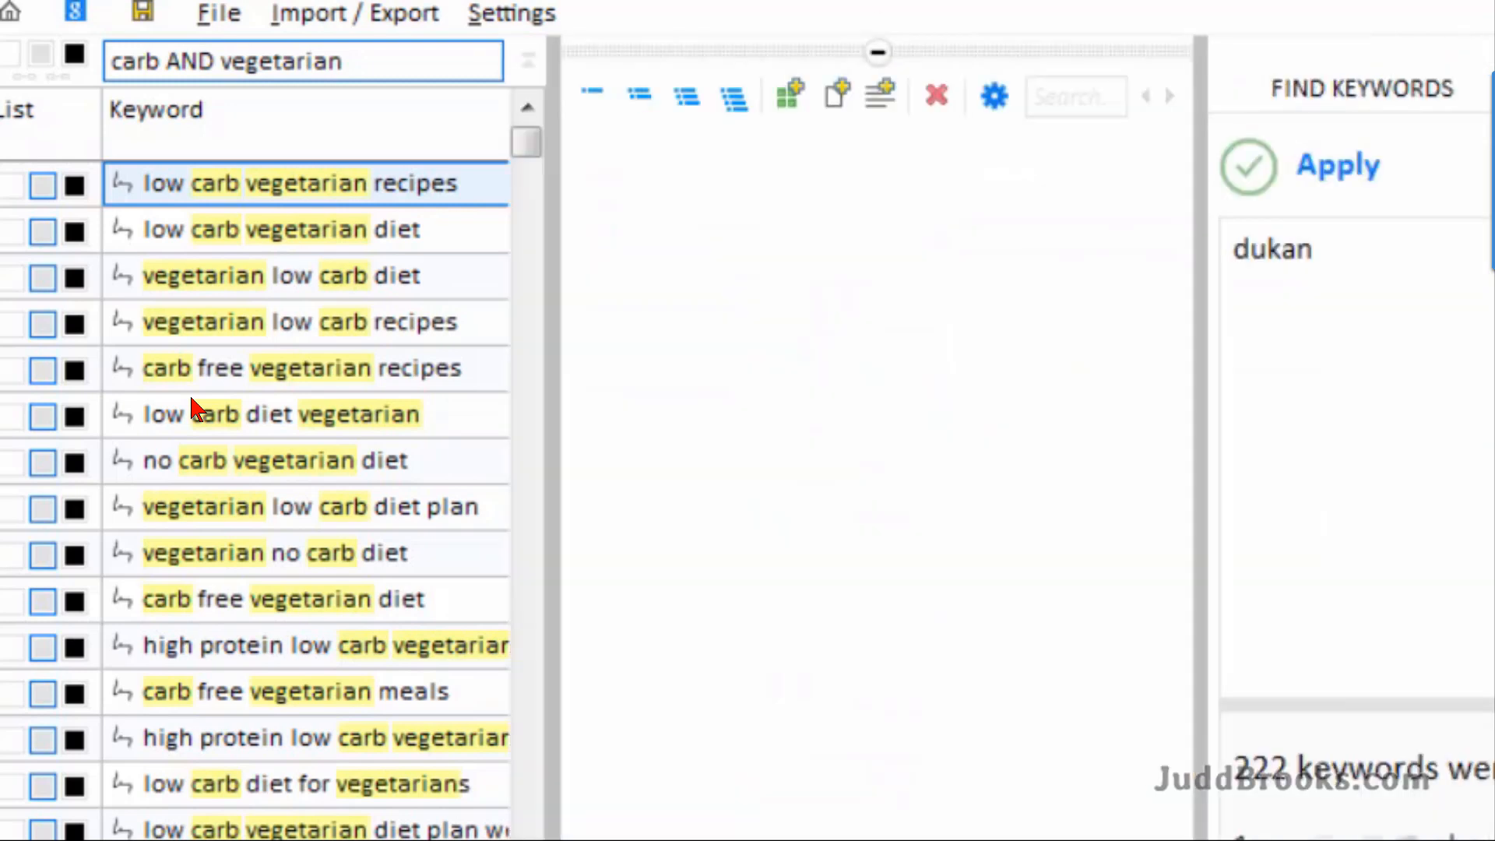
{"action": "left_click", "coordinate": [787, 90]}
{"action": "type", "text": "Vegetarians"}
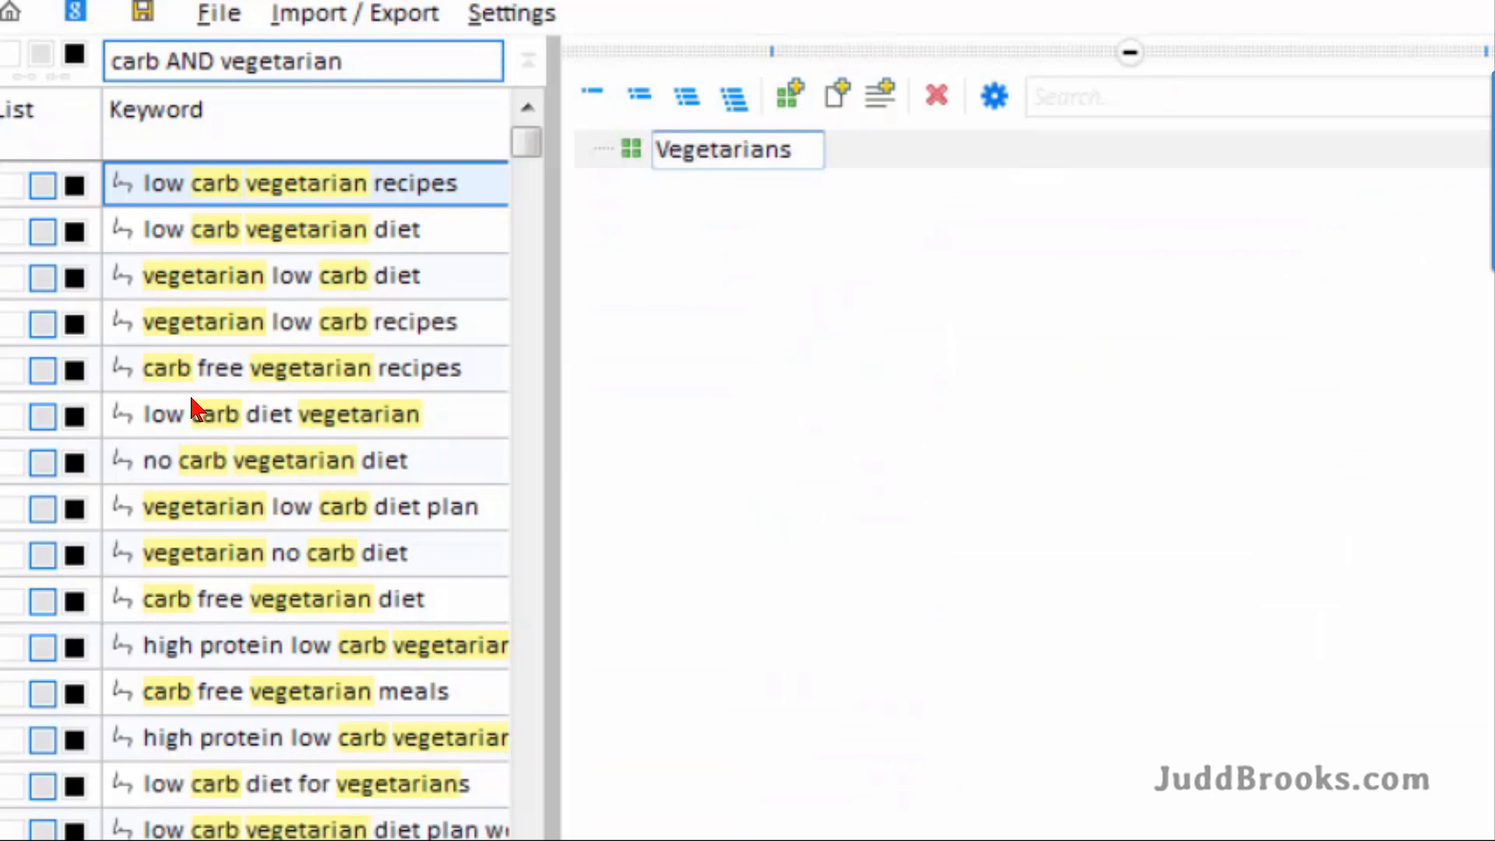
{"action": "key", "text": "Return"}
{"action": "type", "text": "My Low-Carb Vegetarian Recipe Guide"}
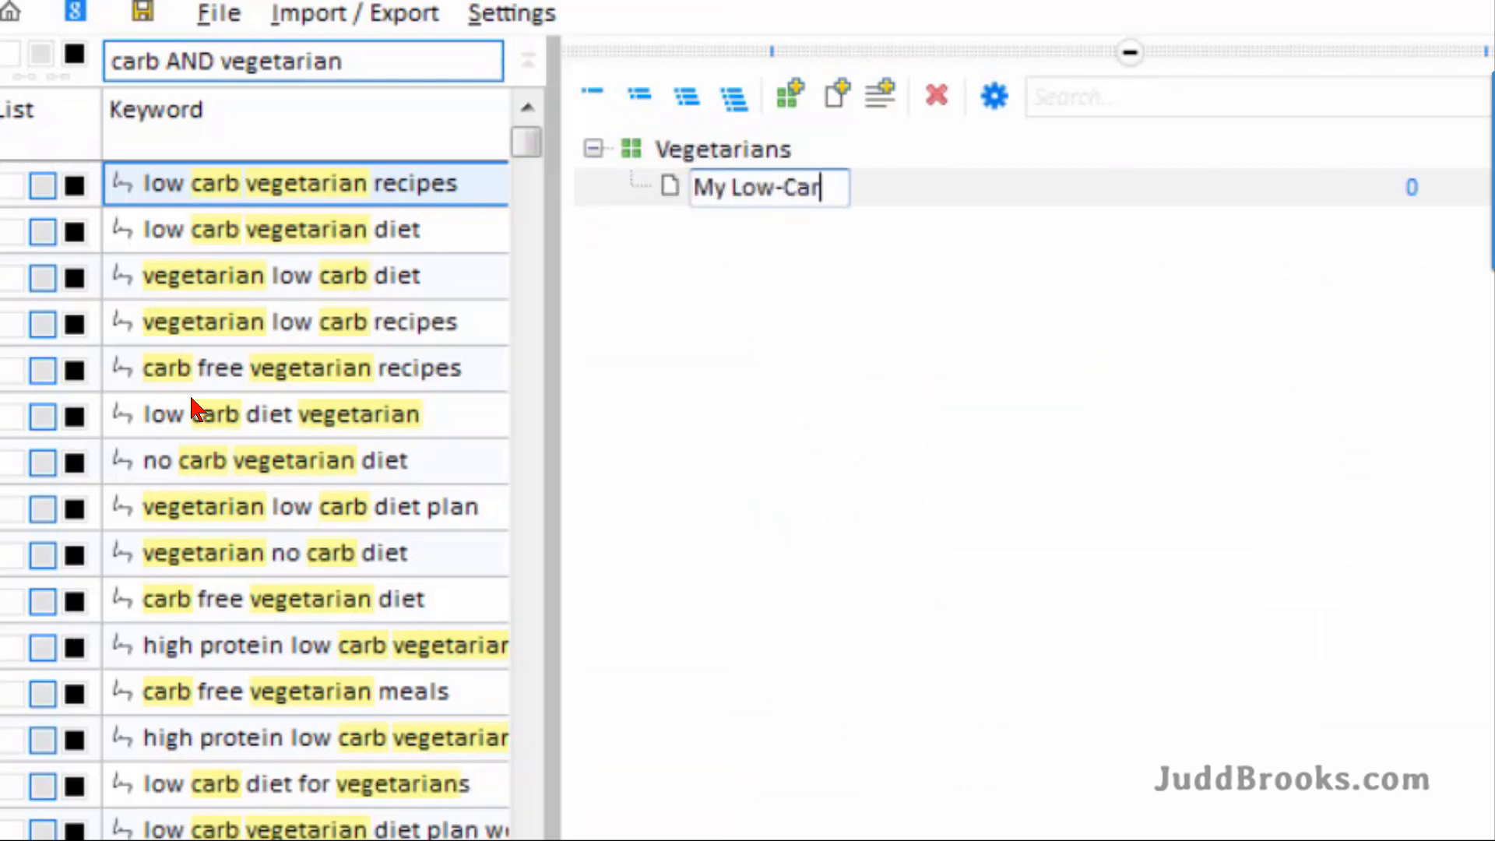
{"action": "key", "text": "Return"}
- Assign the first six filtered keywords to the recipe guide article and show only white-listed keywords in the grid
{"action": "left_click_drag", "start_coordinate": [734, 311], "coordinate": [1137, 311]}
{"action": "left_click_drag", "start_coordinate": [467, 185], "coordinate": [470, 416]}
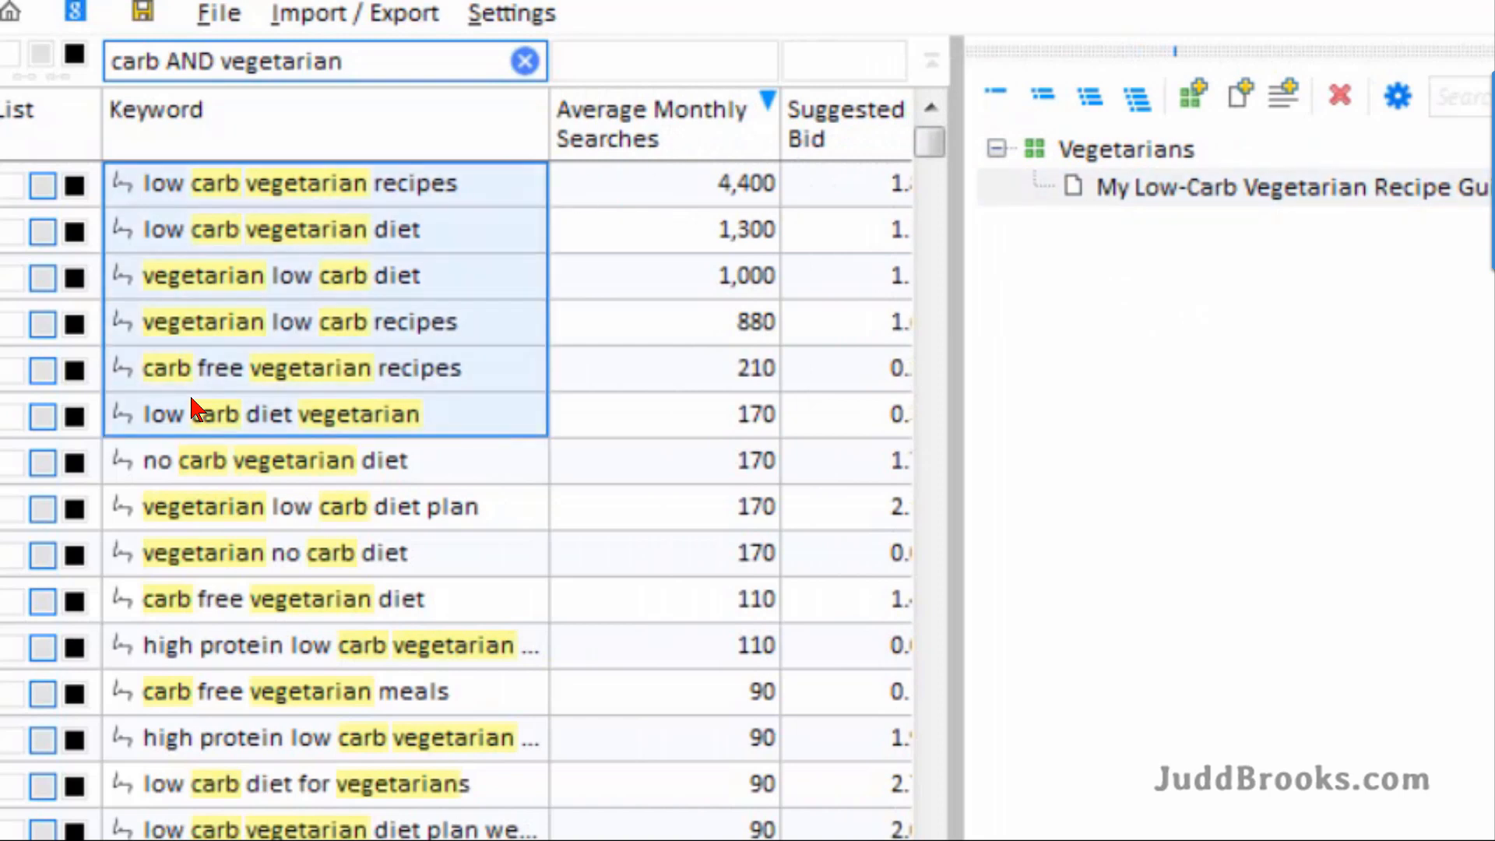
{"action": "left_click_drag", "start_coordinate": [191, 398], "coordinate": [1191, 192]}
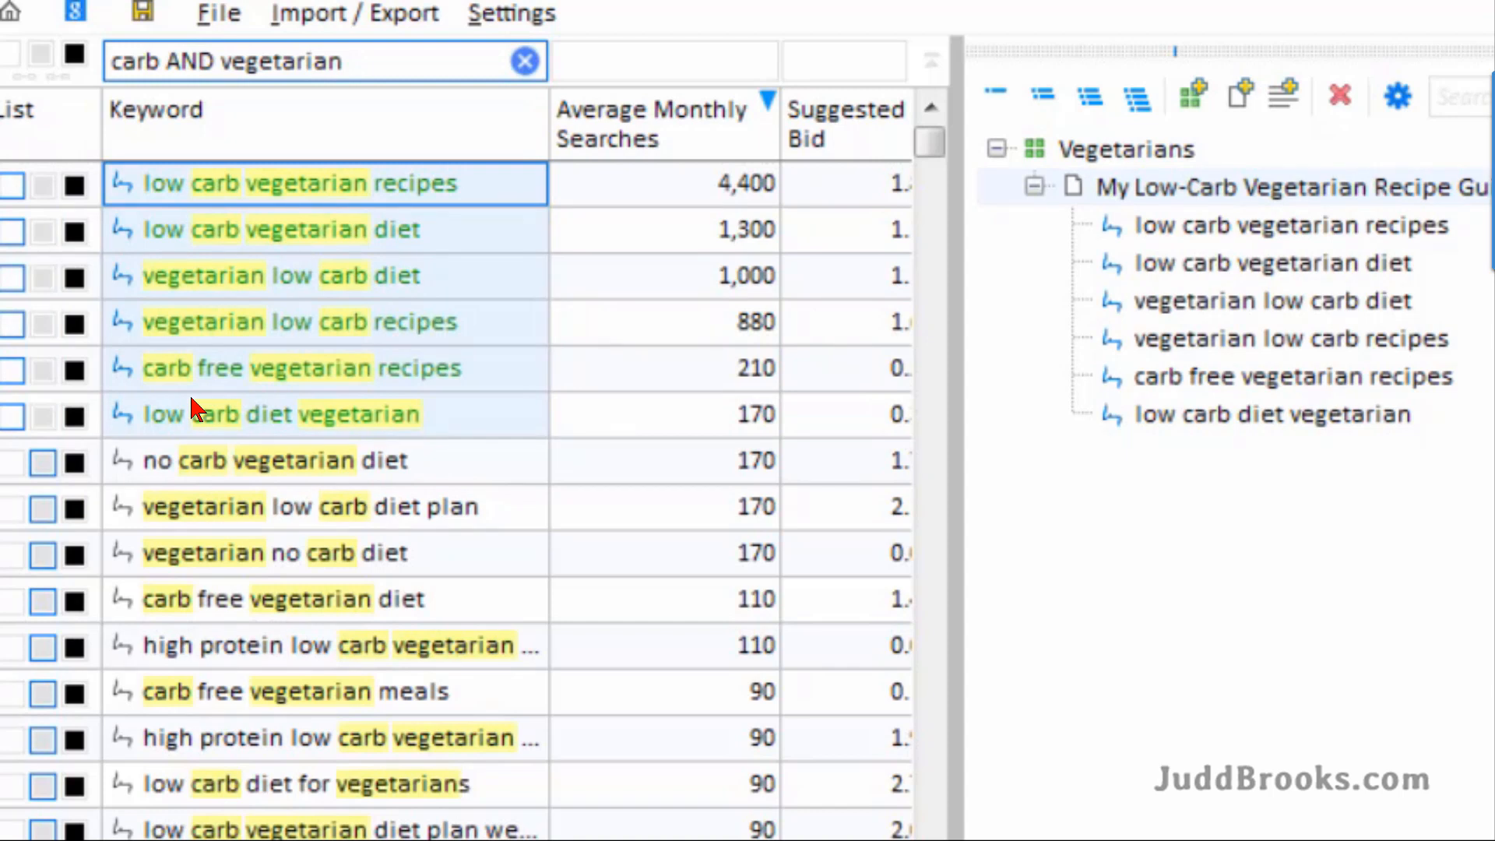
{"action": "left_click", "coordinate": [21, 54]}
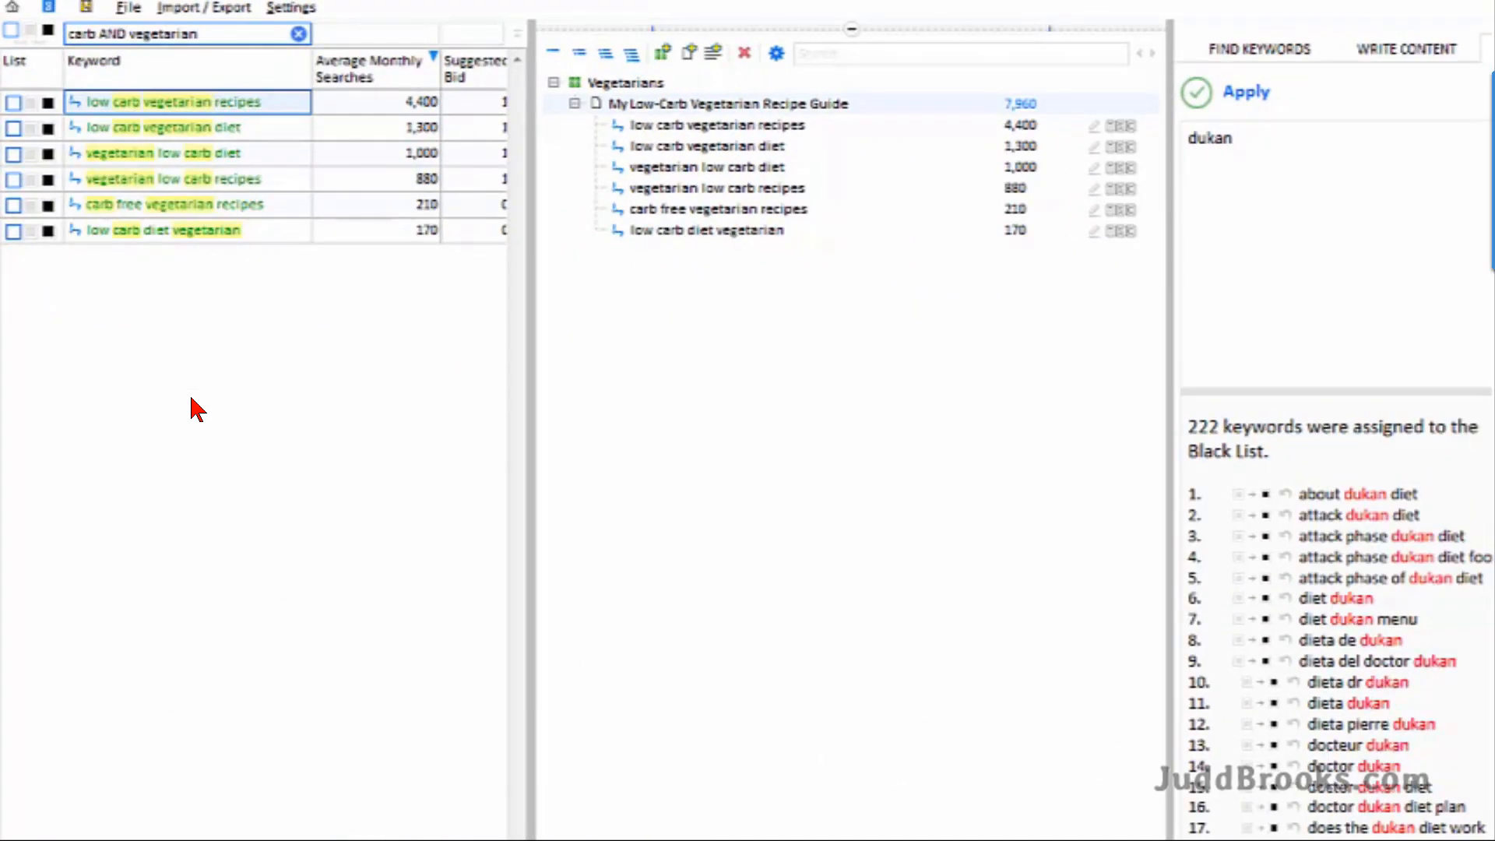
- Set the article's meta description to "In this article, we'll discuss a few vegetarian recipe ideas to get you started on your new low-carb diet!"
{"action": "left_click", "coordinate": [1421, 49]}
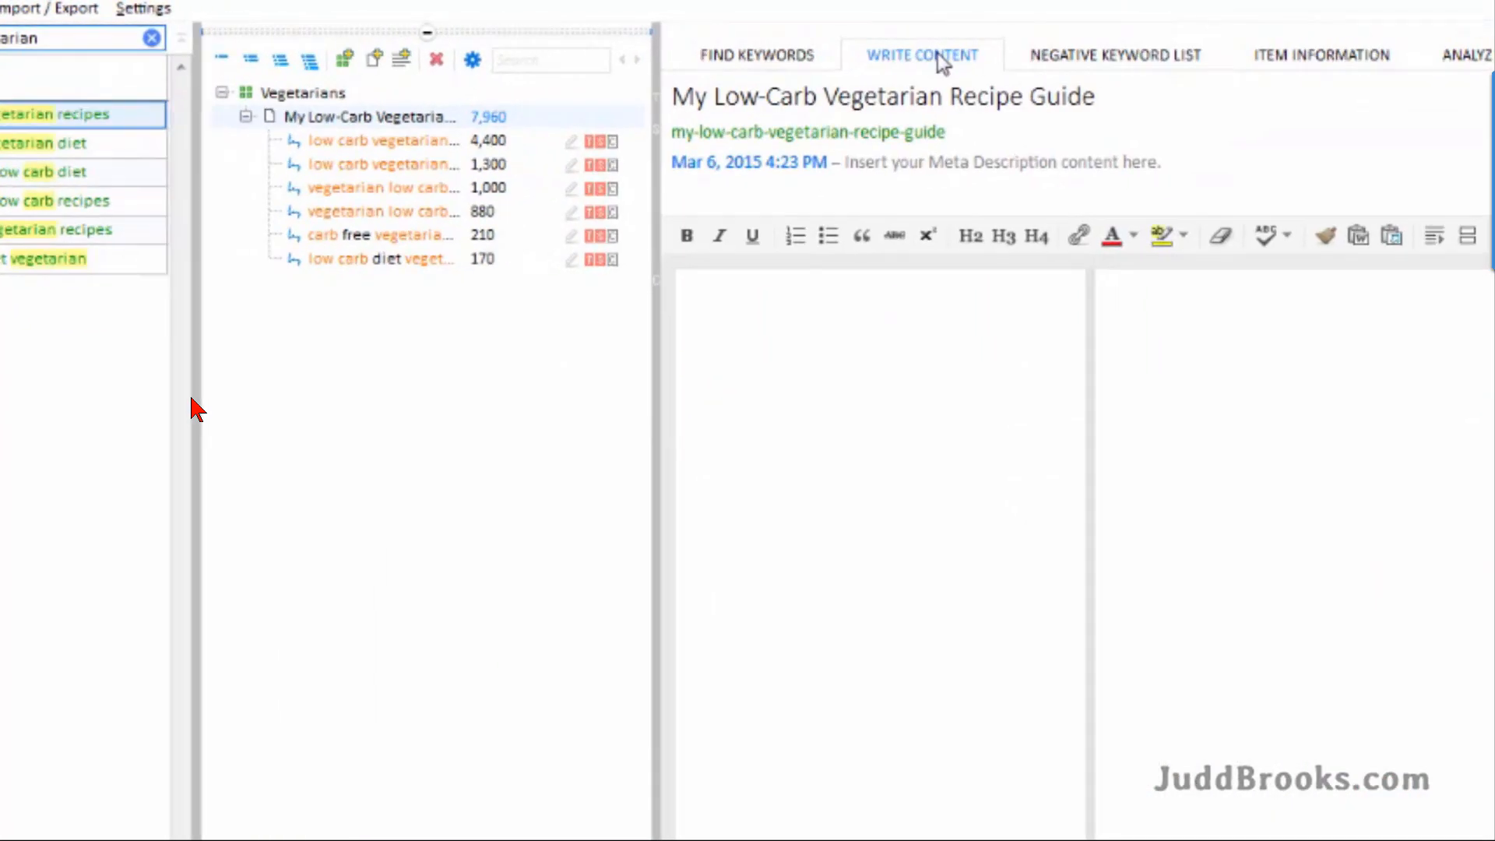
{"action": "left_click", "coordinate": [749, 162]}
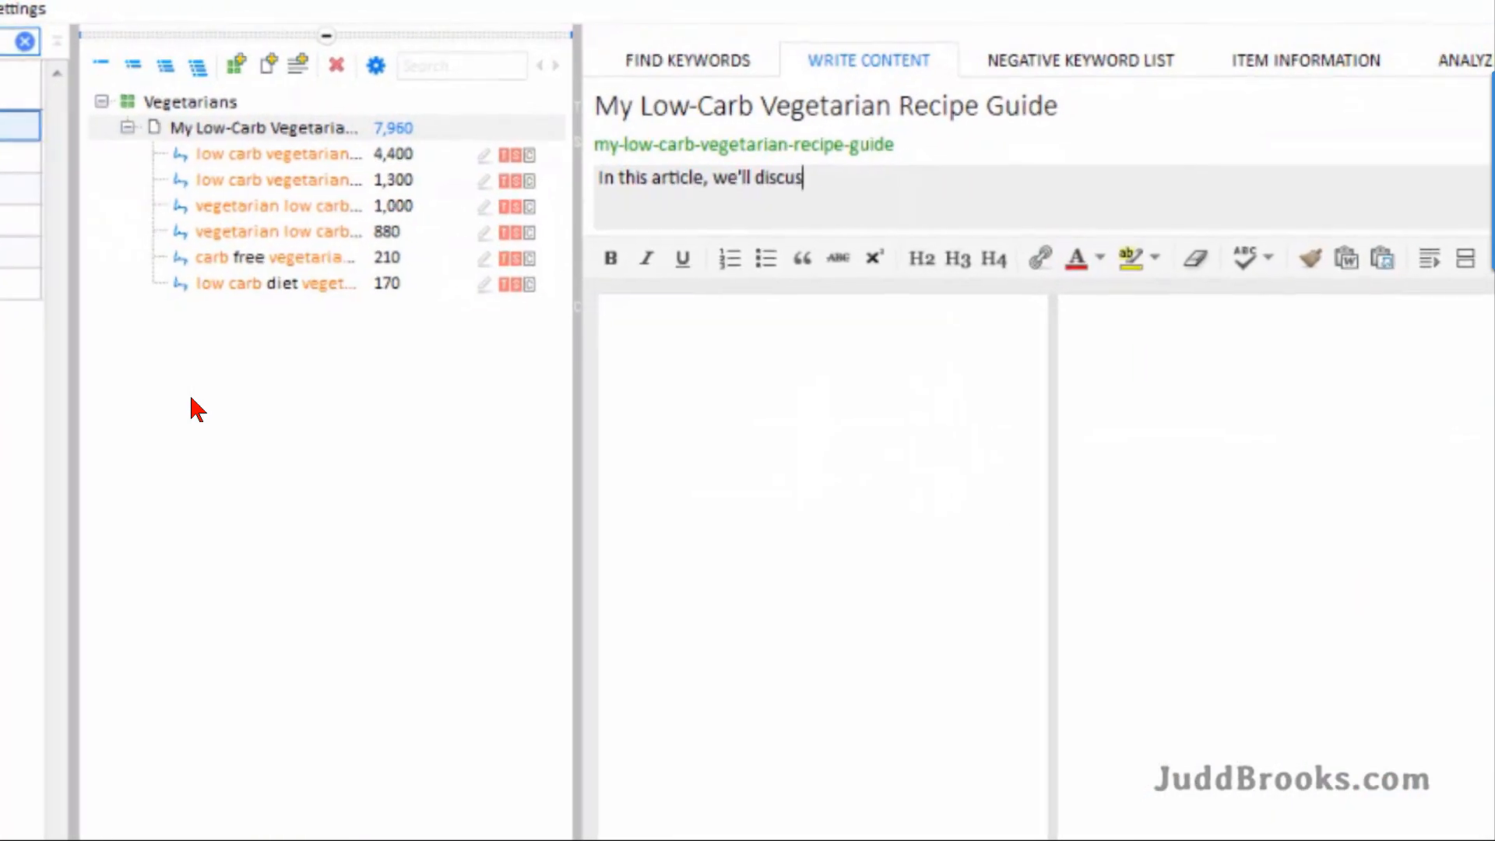
{"action": "type", "text": "ss a few vegetarian recipe ideas to get you started on your new low-ca"}
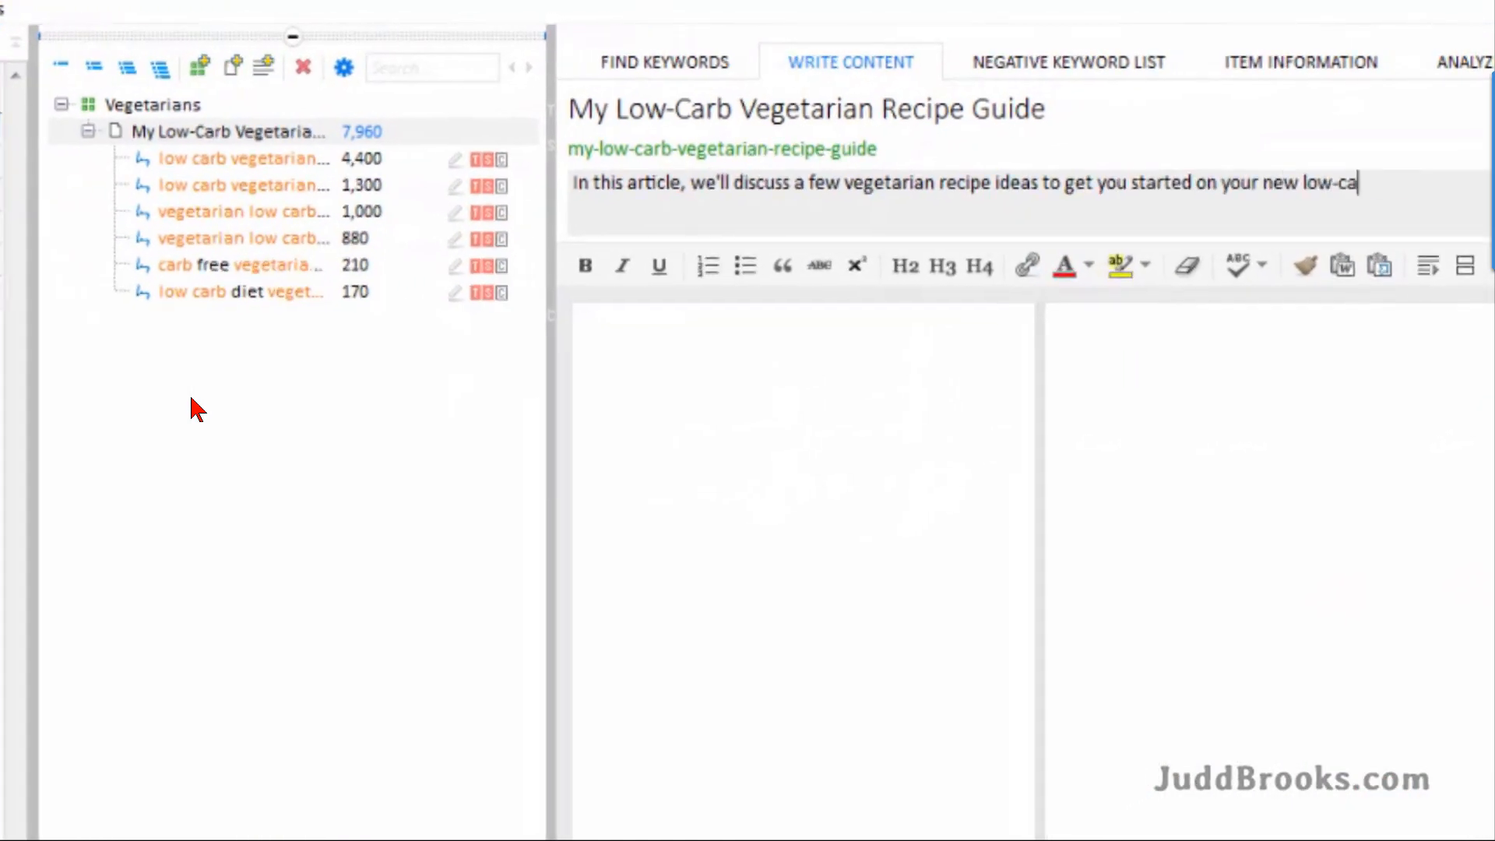
{"action": "type", "text": "rb diet!"}
{"action": "key", "text": "Return"}
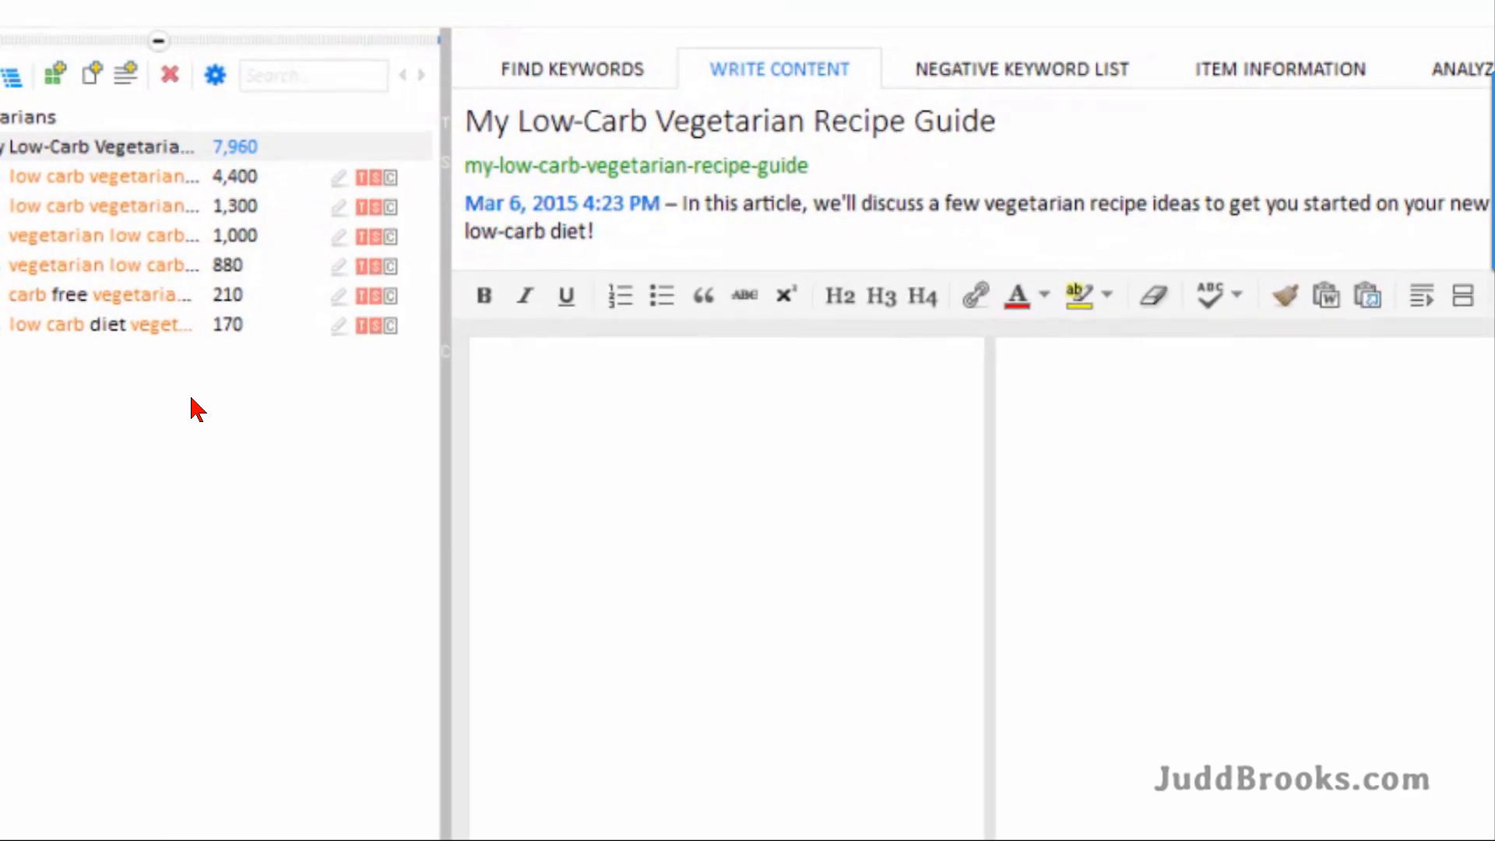
- Write the article body on vegetarian main dishes, working in the phrases "diet plan" and "low carb vegetarian recipes"
{"action": "type", "text": "These recipes are mostly for main dishes where you expect higher-protein foods. For other low-carb vegetarian recipes, see my Recipe Index. Apart from the main dishes, not many contain meat. Zucchini Lasagna: Have you tried to make a vegetable-based lasagna and found it to end up water? I've discovered a secret to making lasagna noodles out of zucchini that don't get mushy--like many carb-free foods do. Alternatively, you can make a super-easy Lasagna in a Bowl using spaghetti squash or other low-carb pasta substitute."}
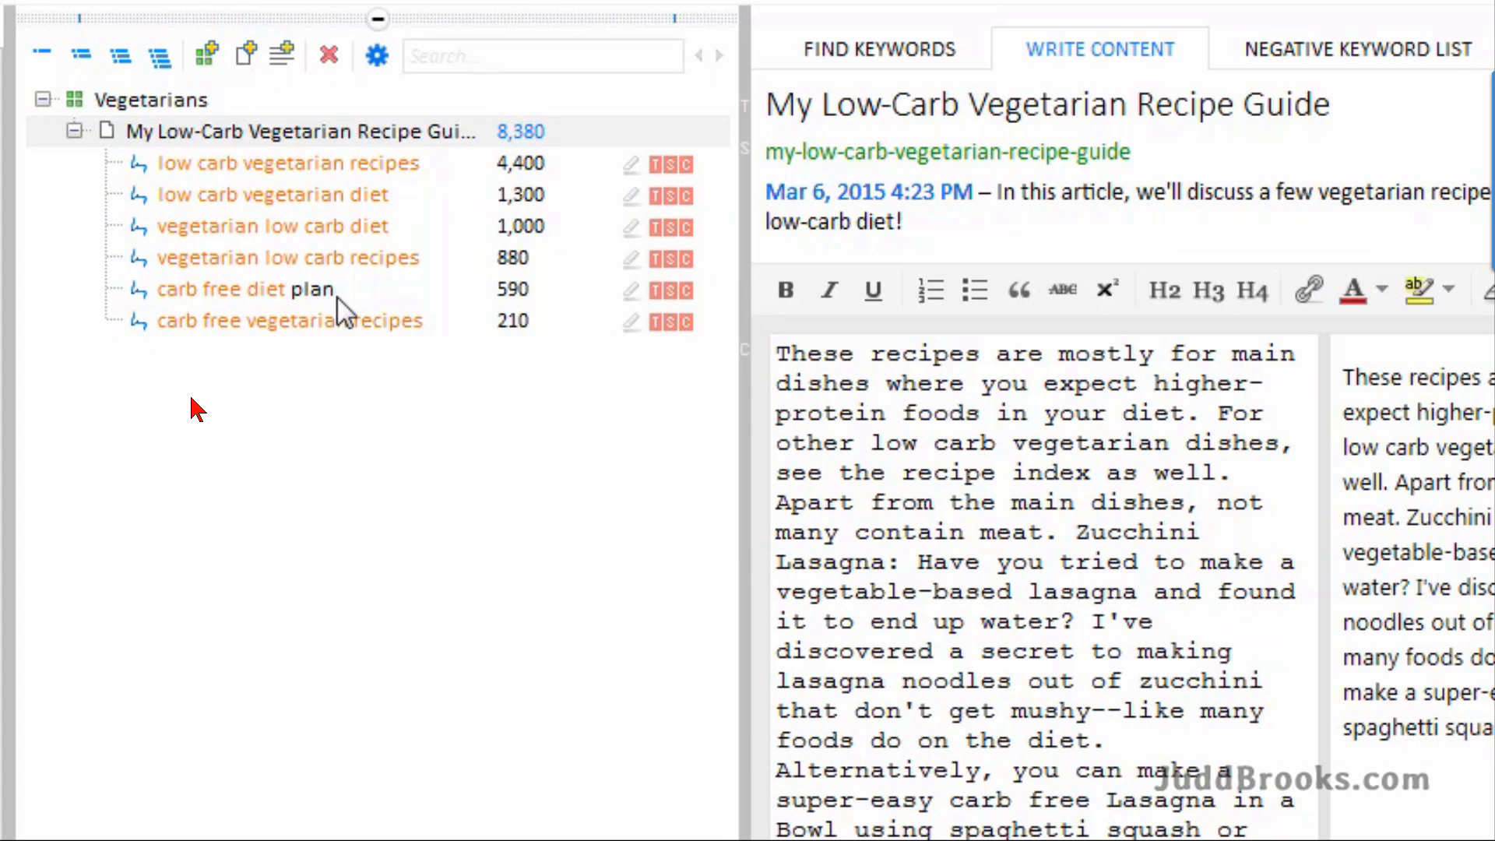
{"action": "type", "text": "plan"}
{"action": "double_click", "coordinate": [1222, 446]}
{"action": "type", "text": "recipes"}
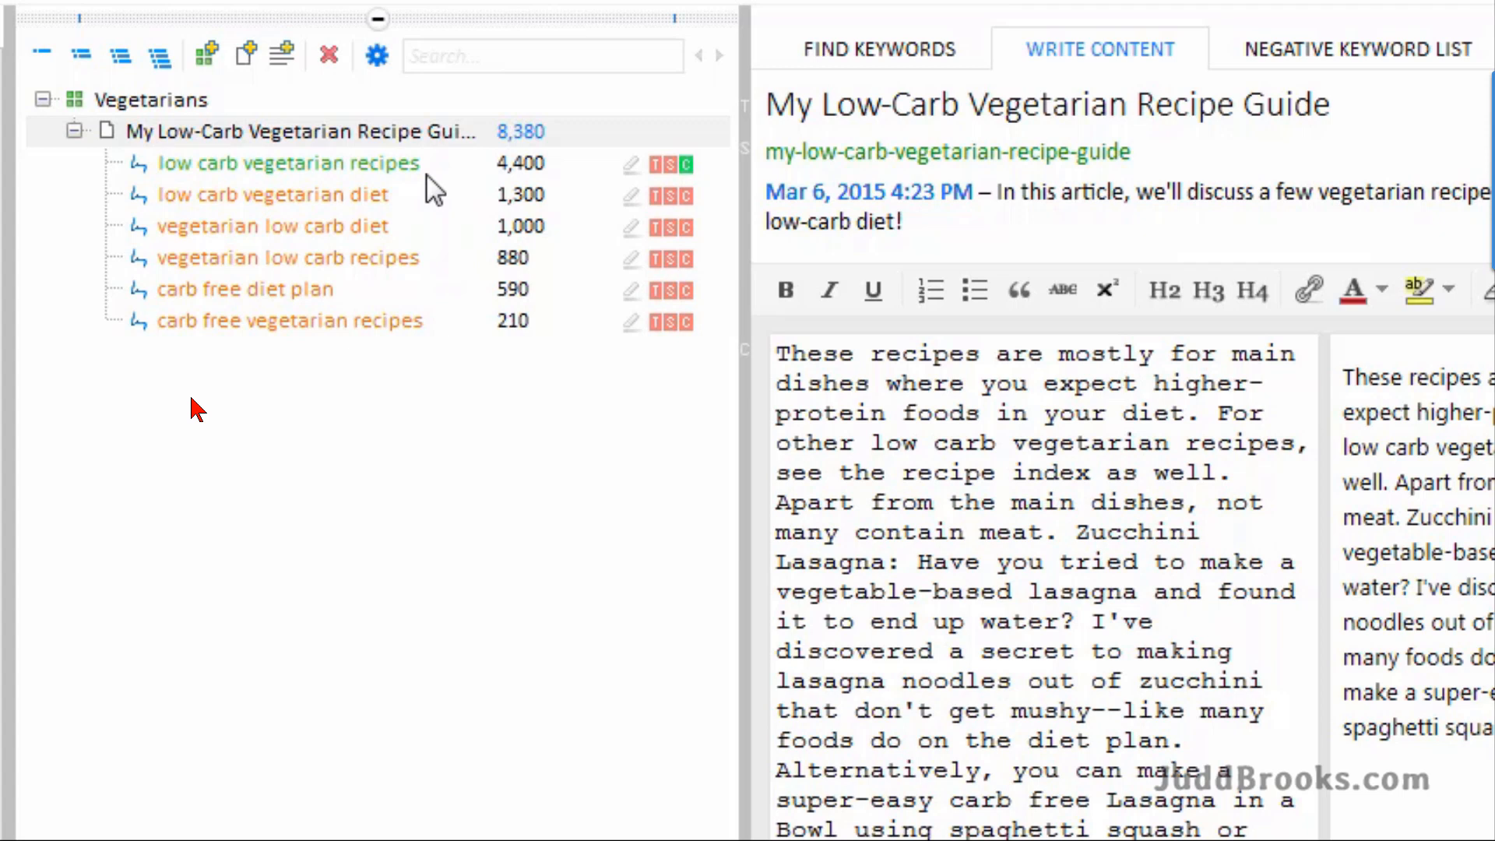
- Highlight where each of the article's first four keywords occurs in its title, slug and body, one keyword at a time
{"action": "left_click", "coordinate": [630, 166]}
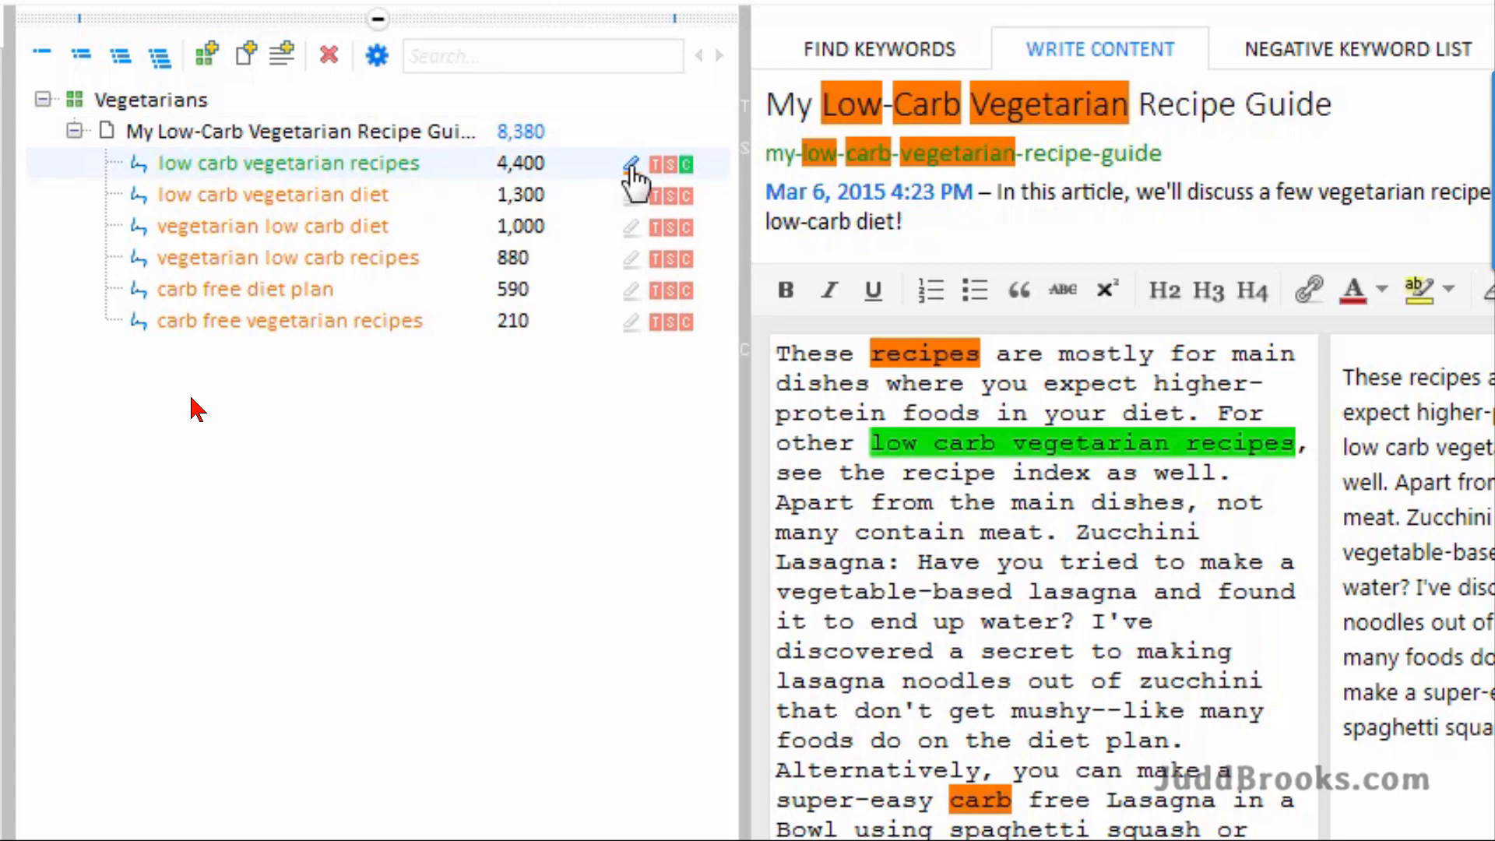
{"action": "left_click", "coordinate": [629, 196]}
{"action": "left_click", "coordinate": [630, 227]}
{"action": "left_click", "coordinate": [631, 259]}
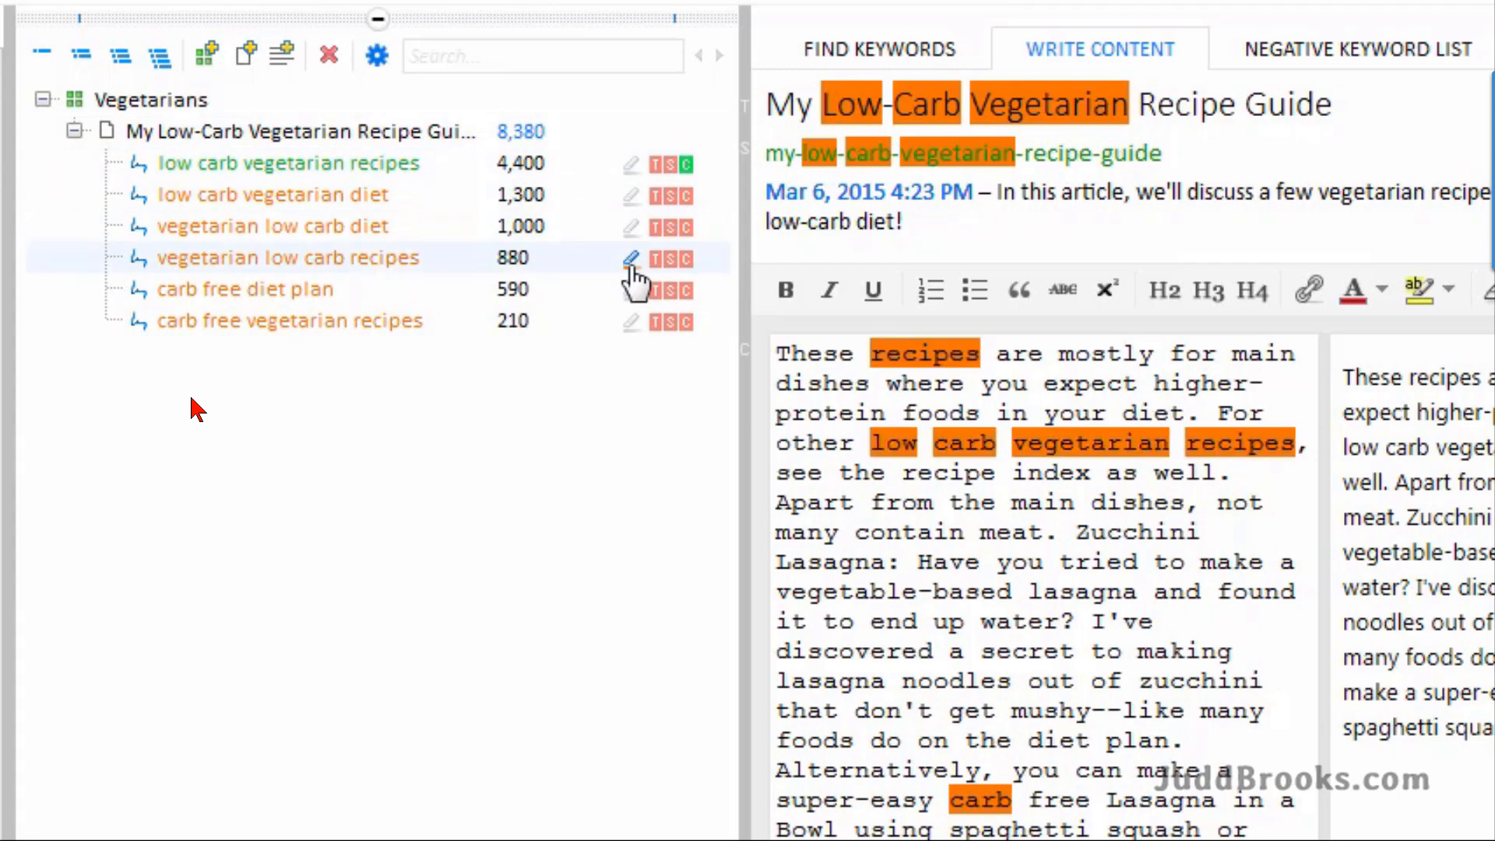
- Highlight where the keywords "carb free diet plan" and "carb free vegetarian recipes" occur in the recipe guide article
{"action": "left_click", "coordinate": [630, 291]}
{"action": "left_click", "coordinate": [630, 321]}
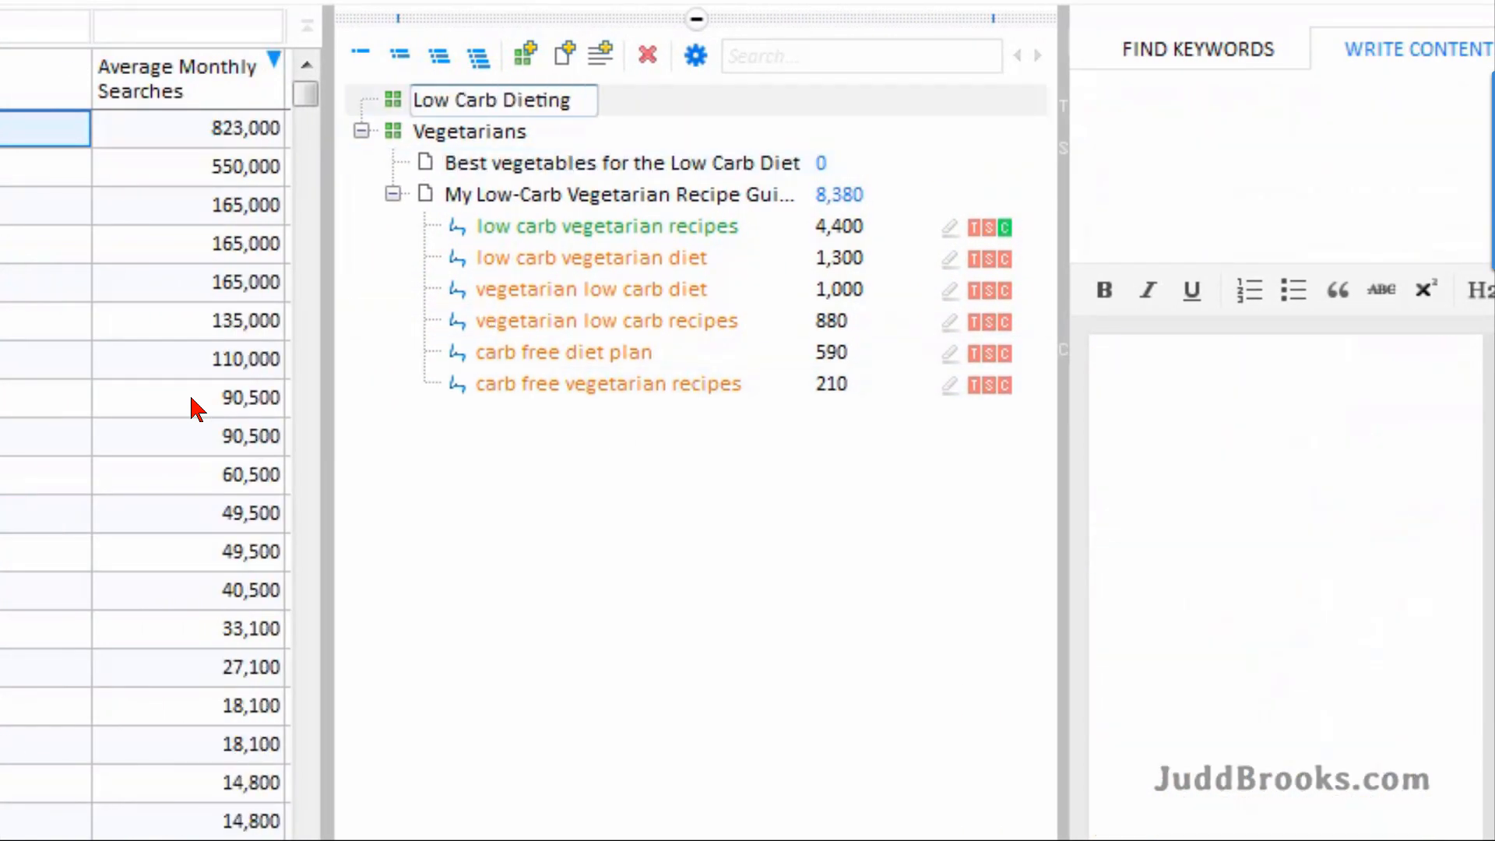
- Add articles under Low Carb Dieting: "Best Low-Carb snacks when you're on a diet", "Is a low-carb diet really healtheir for you" and "Low-Carb, High-Fat Diet Drops Weight"
{"action": "type", "text": "Low-Carb snacks when you're o..."}
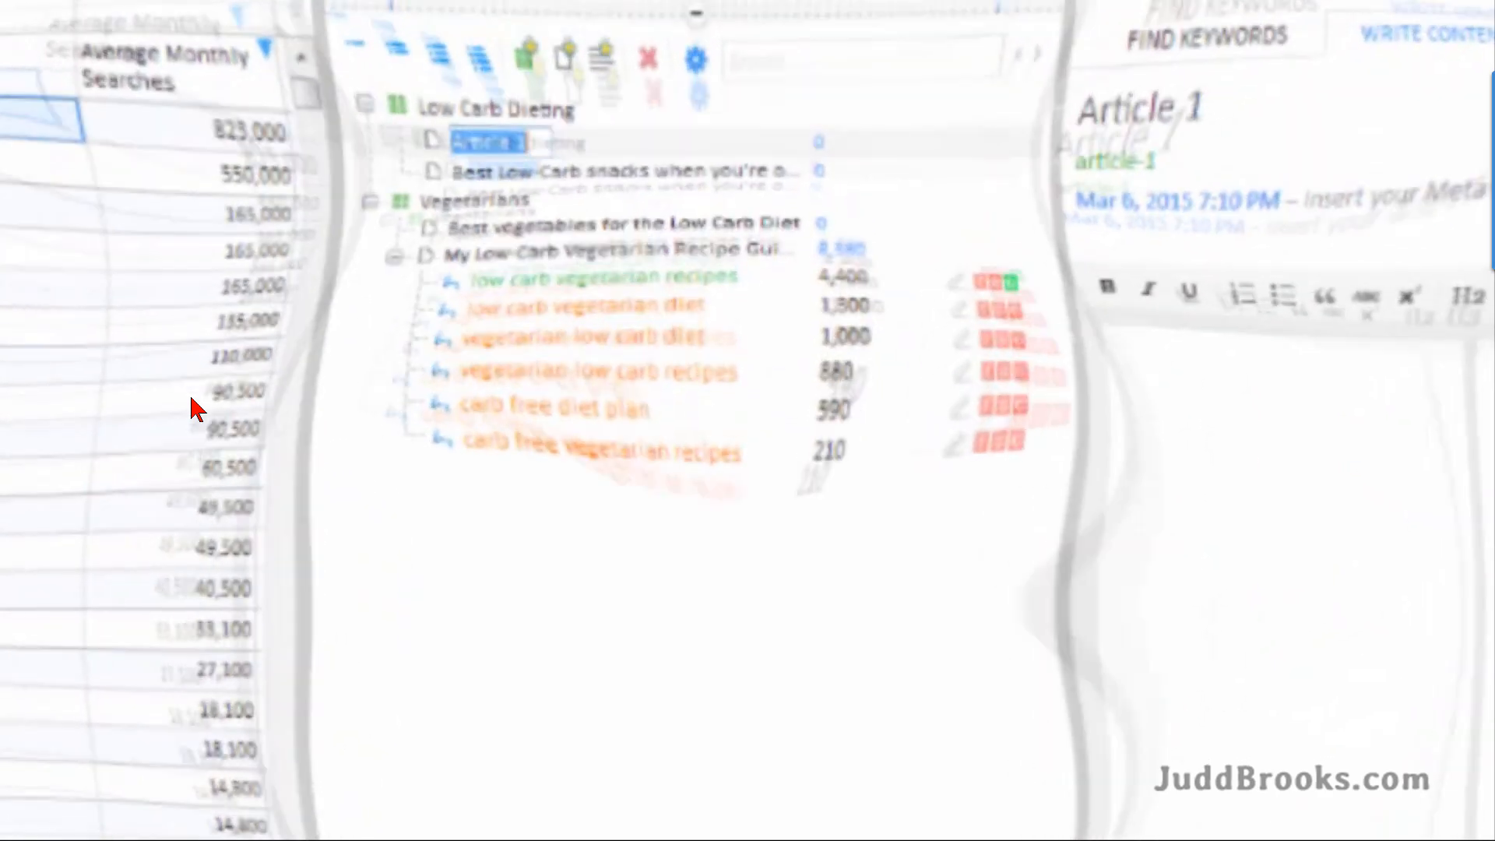
{"action": "type", "text": "Is a low-carb diet really healtheir for you"}
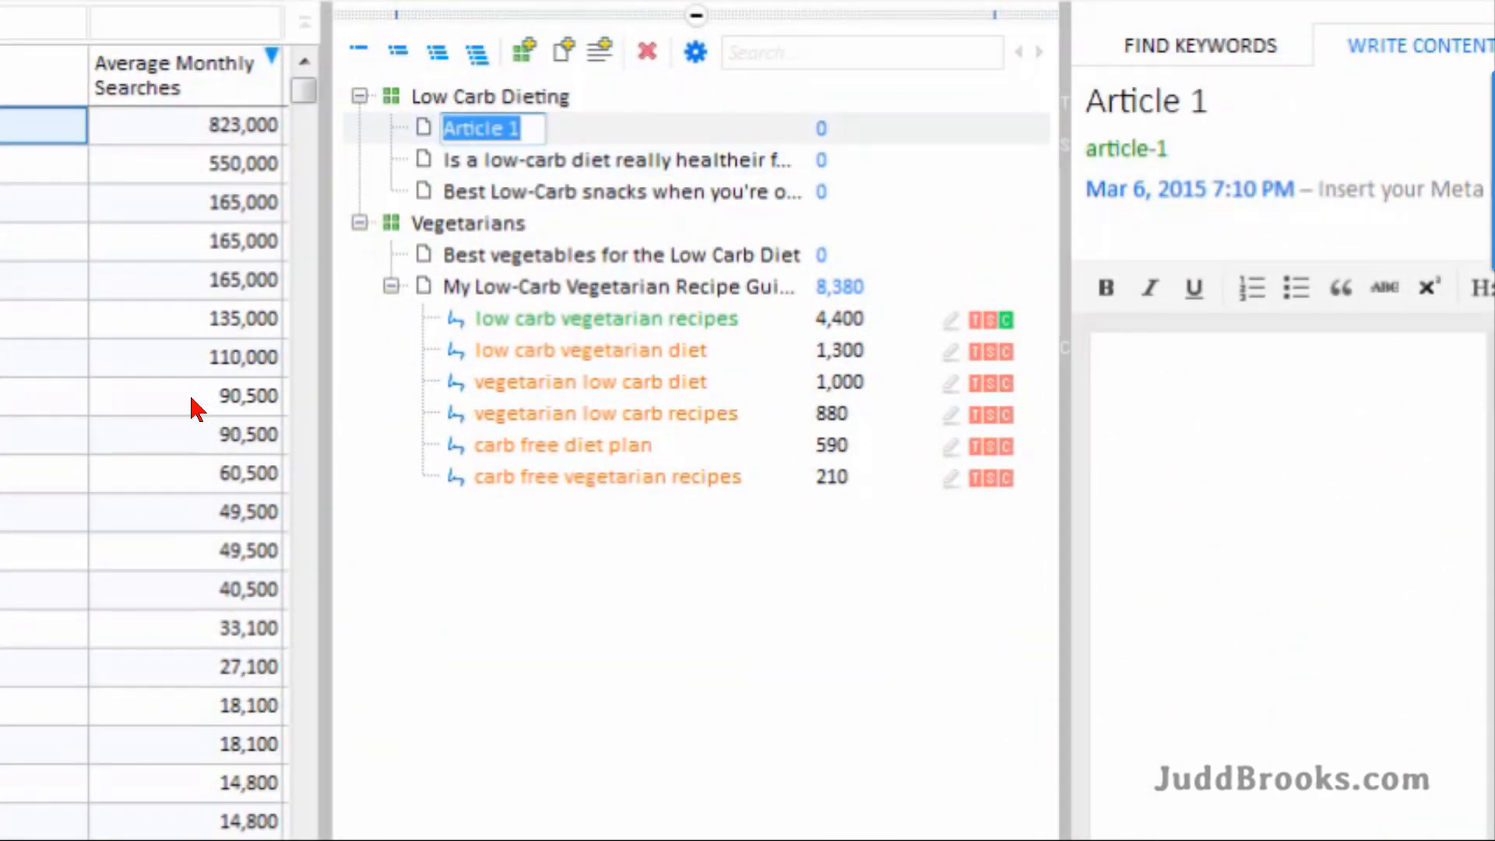
{"action": "type", "text": "Low-Carb, High-Fat Diet Drops Weight"}
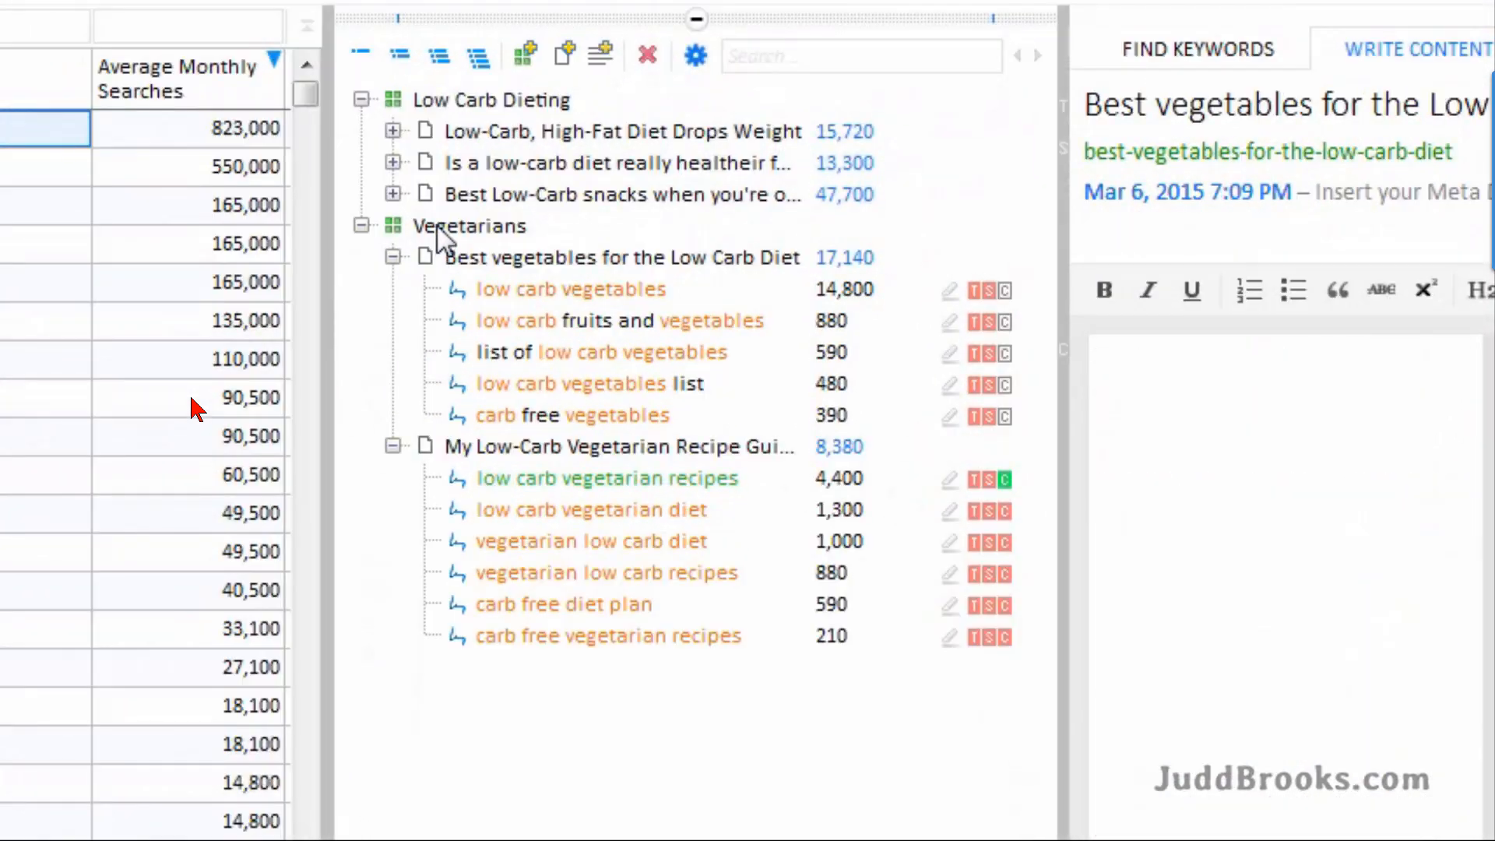
- Expand the three articles under Low Carb Dieting to examine the keywords assigned to each
{"action": "left_click", "coordinate": [394, 195]}
{"action": "left_click", "coordinate": [394, 162]}
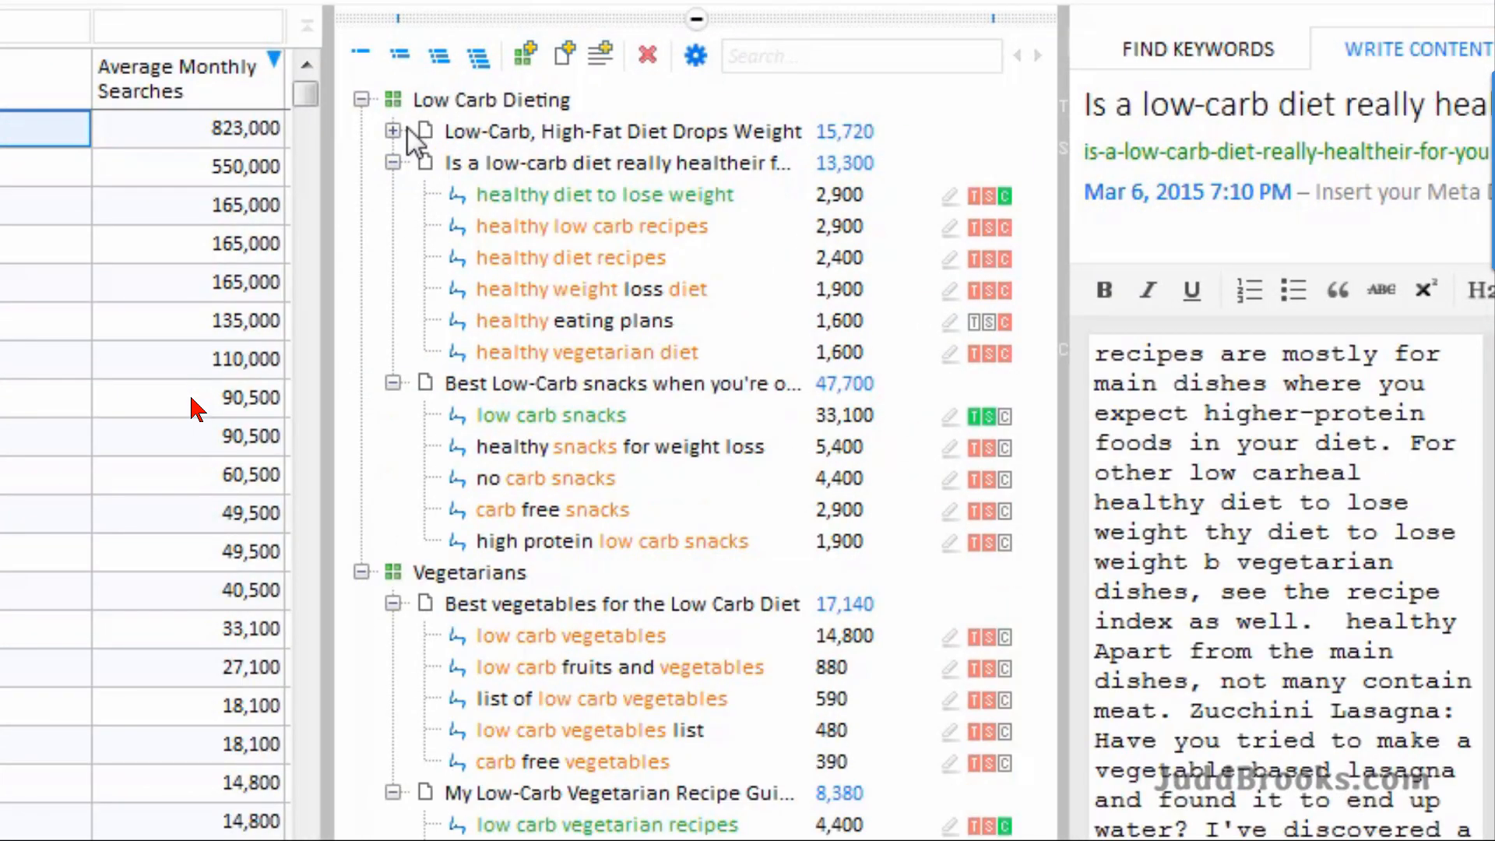
{"action": "left_click", "coordinate": [393, 131]}
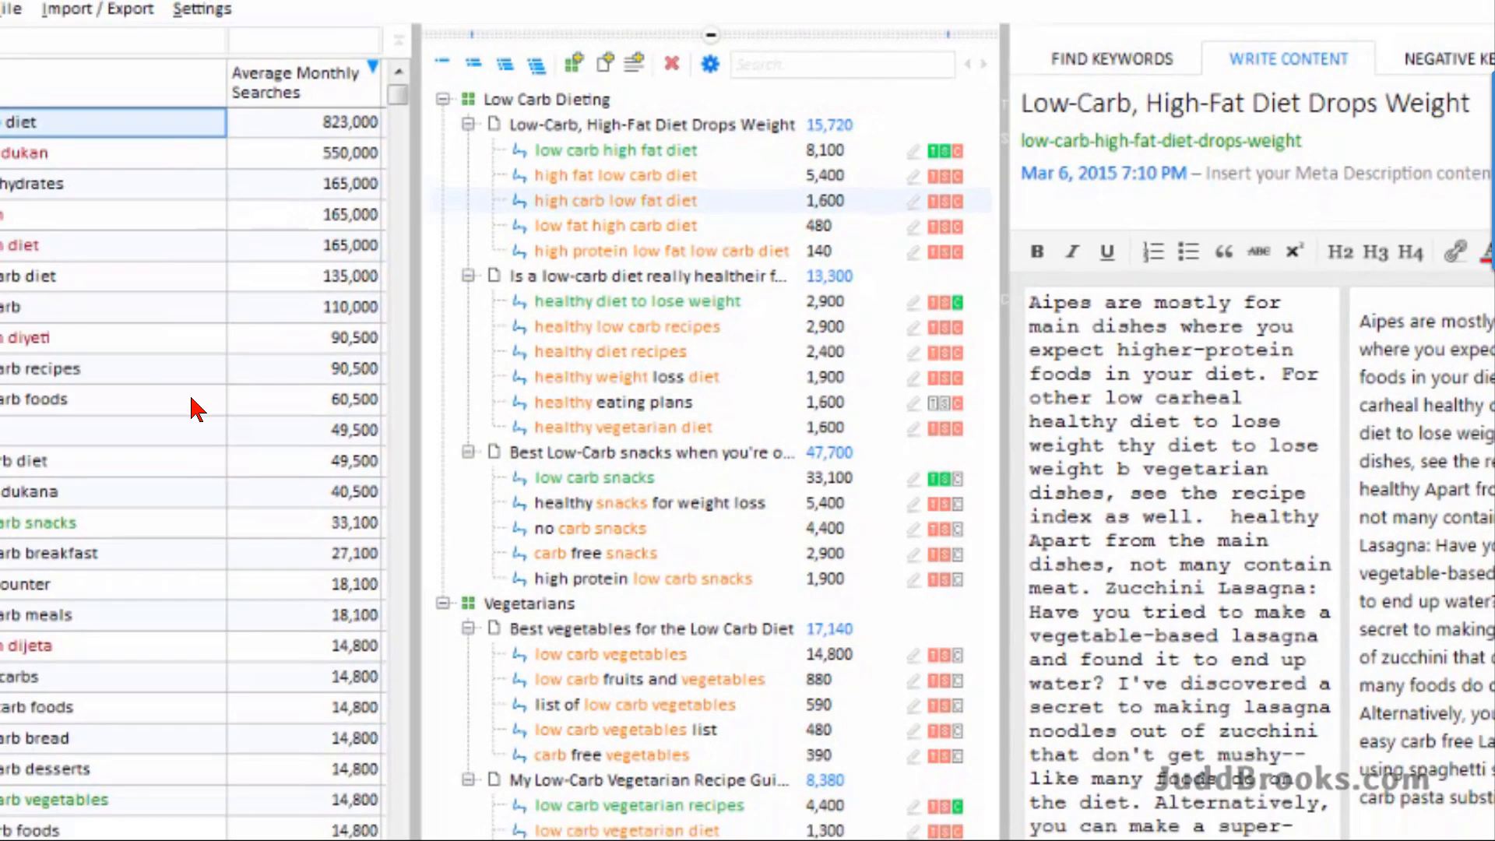
- Export the content of all articles to a WordPress XML file, with comments and trackbacks allowed and publish status
{"action": "left_click", "coordinate": [97, 9]}
{"action": "left_click", "coordinate": [149, 139]}
{"action": "left_click", "coordinate": [436, 328]}
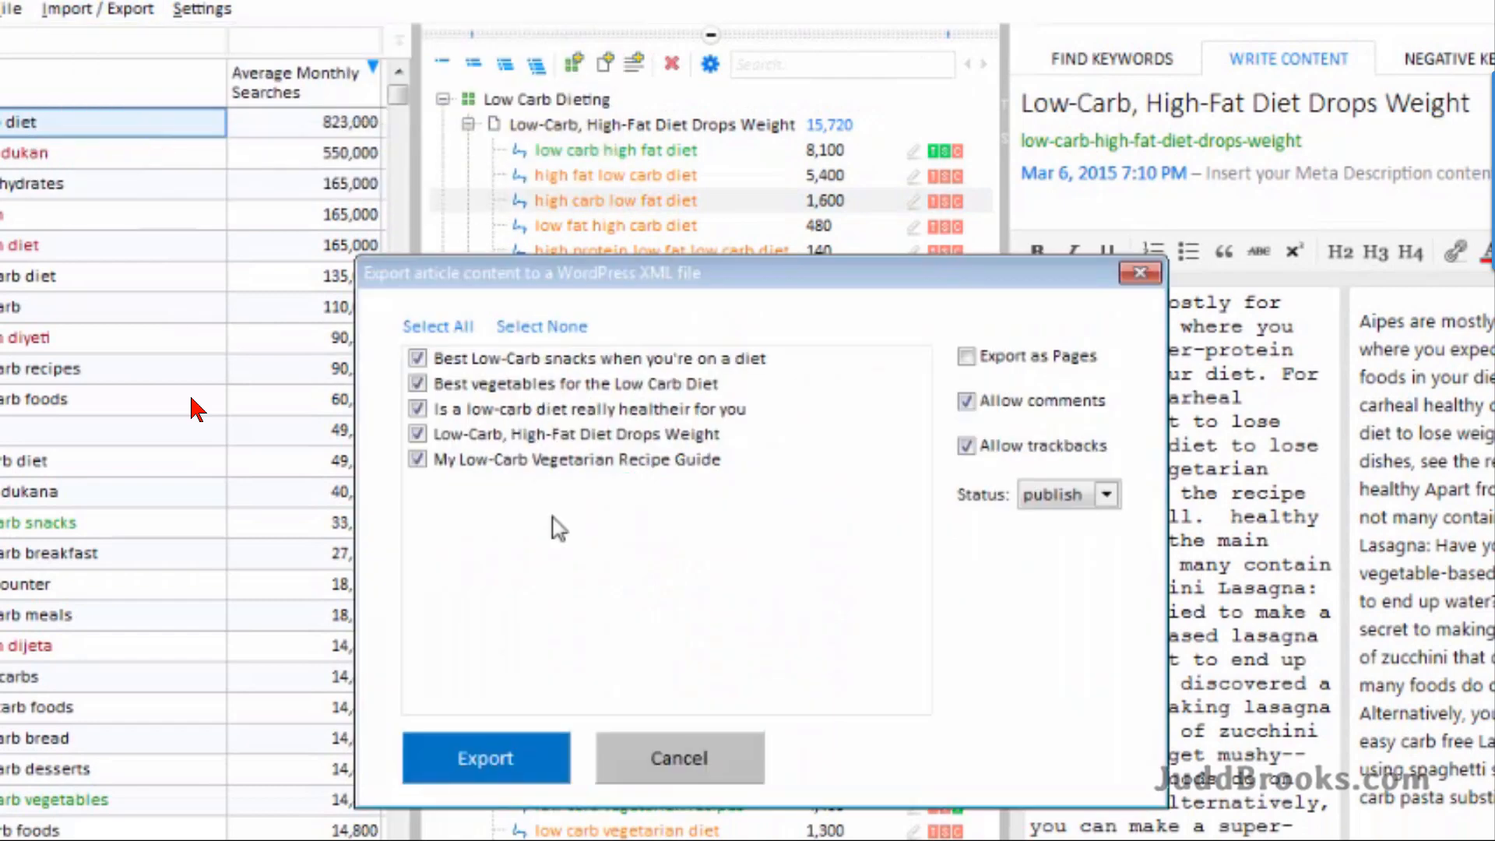
{"action": "left_click", "coordinate": [467, 750]}
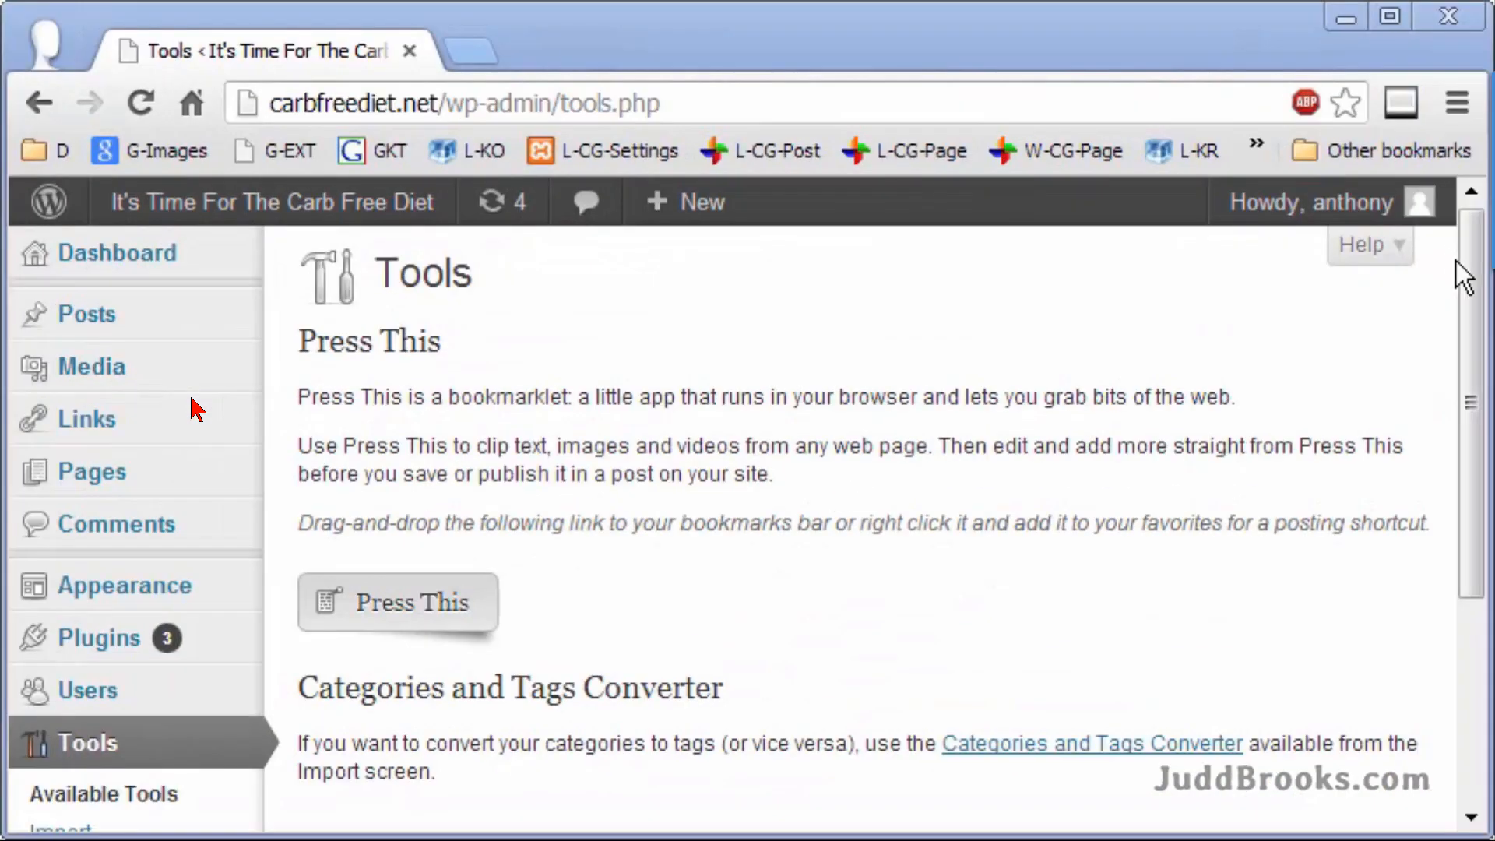
- In the WordPress admin's import tool, choose the file "export to wordpress.csv" from Local Disk (C:) for import
{"action": "scroll", "coordinate": [1463, 311], "scroll_direction": "down", "scroll_amount": 4}
{"action": "left_click", "coordinate": [200, 600]}
{"action": "left_click", "coordinate": [442, 531]}
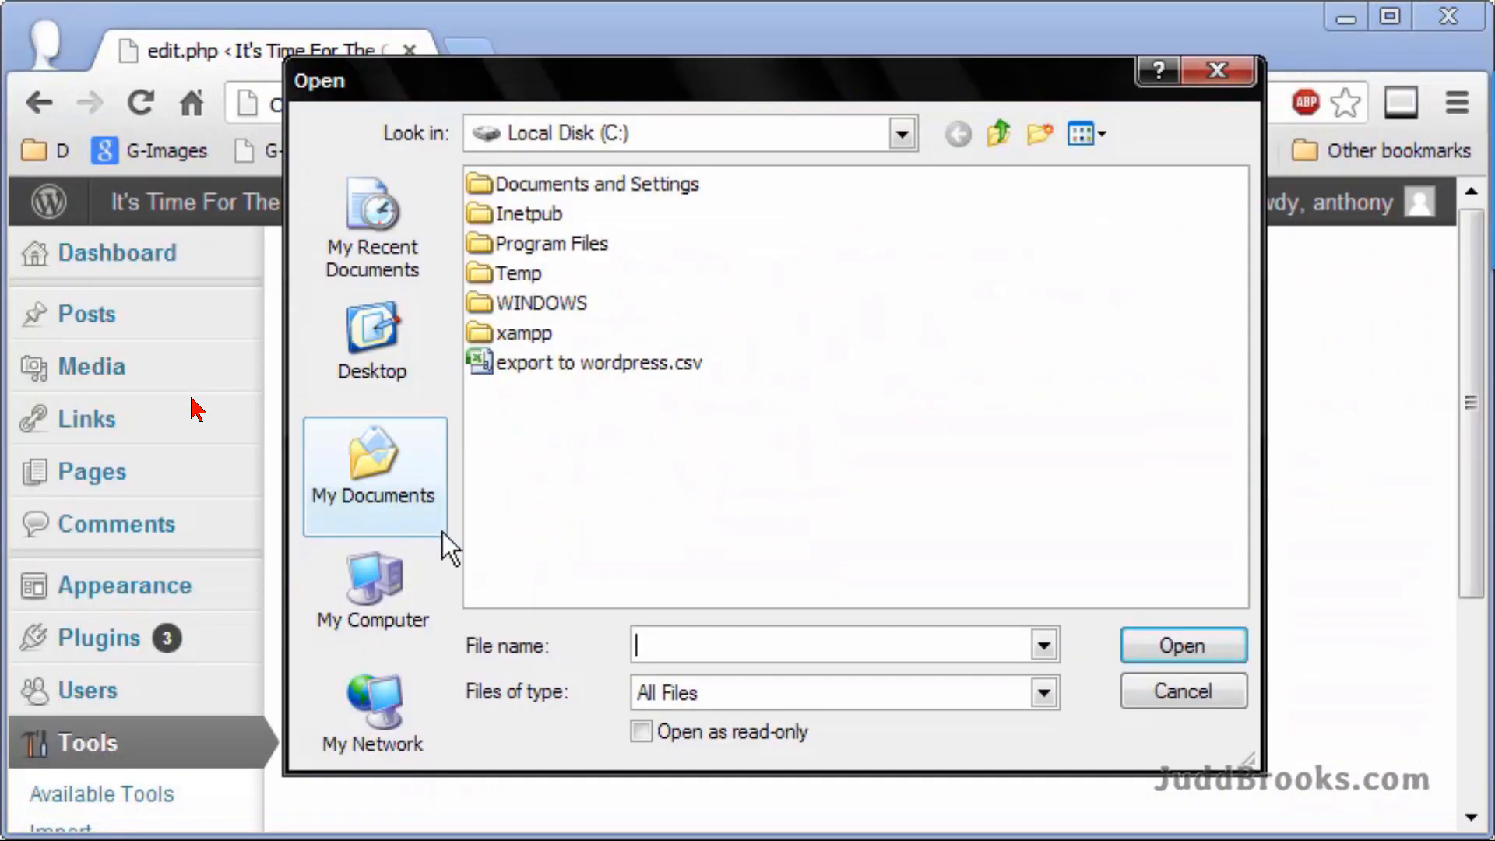
{"action": "left_click", "coordinate": [615, 364]}
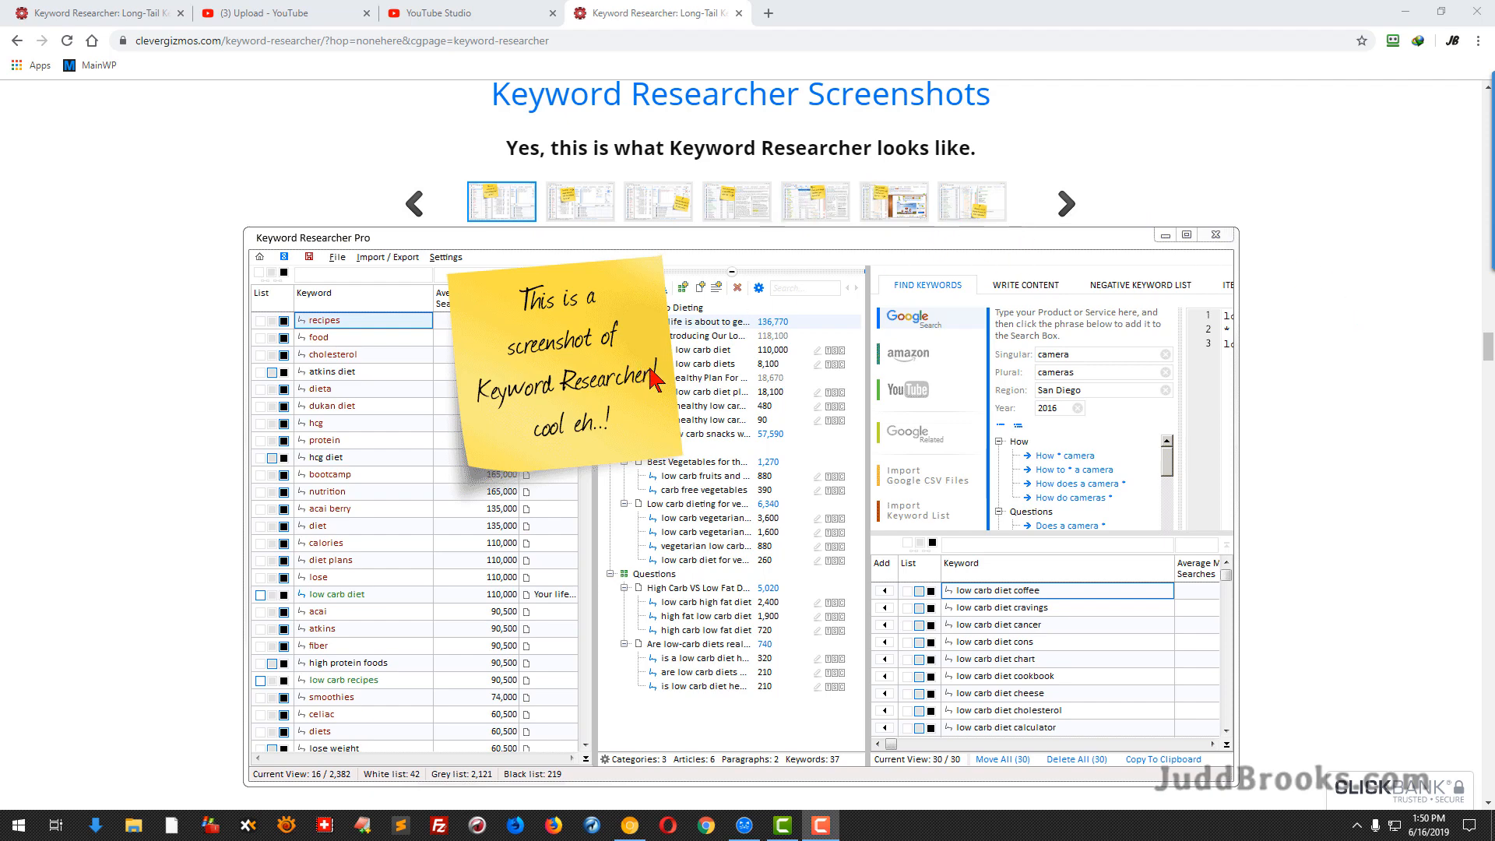
- On the Keyword Researcher product page, go through the seven gallery screenshots and examine the features they present
{"action": "left_click", "coordinate": [1063, 216]}
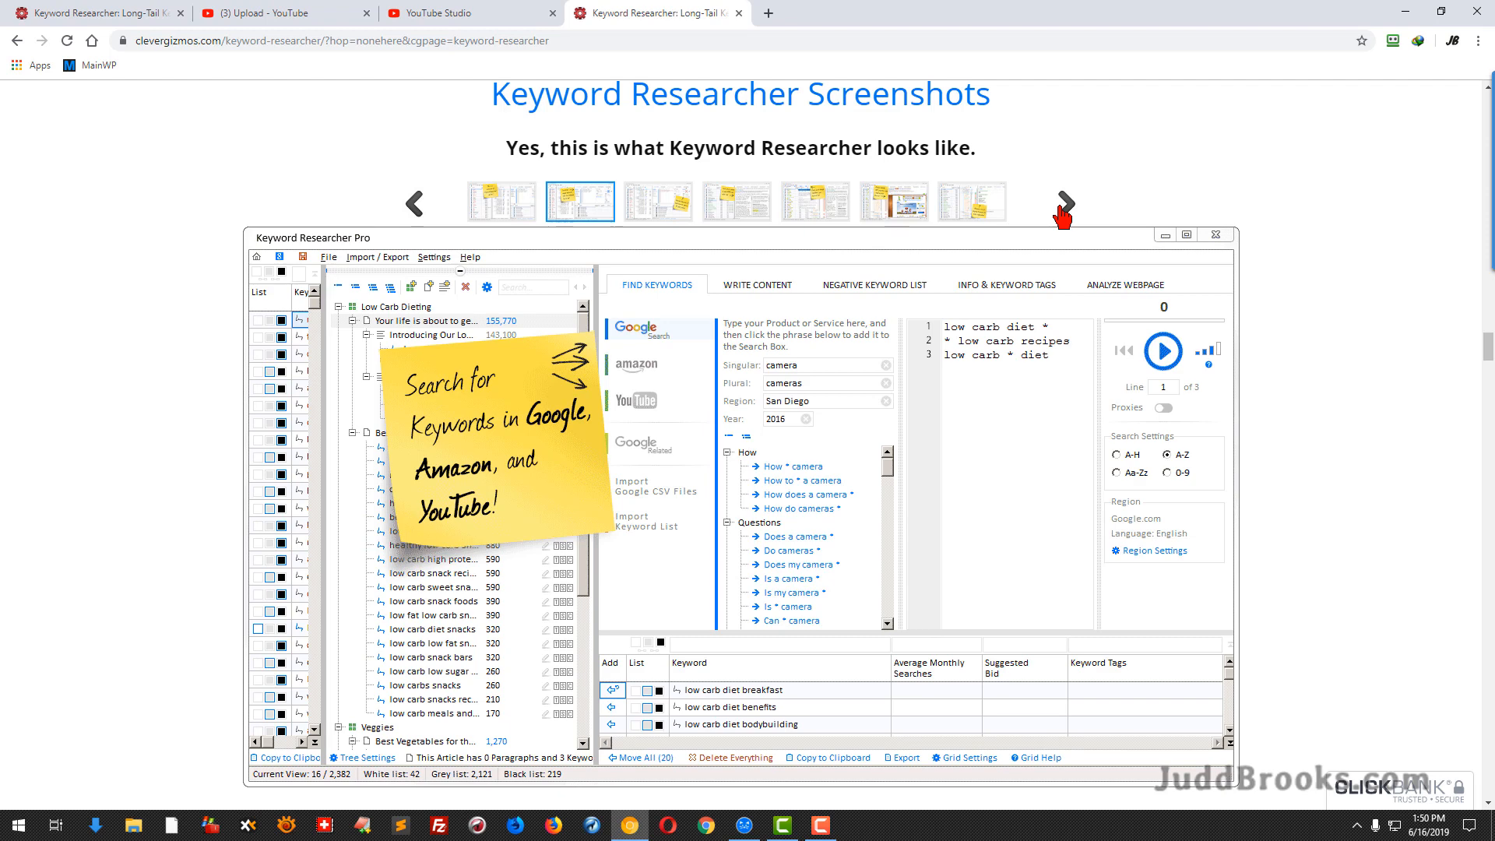
{"action": "left_click", "coordinate": [1064, 216]}
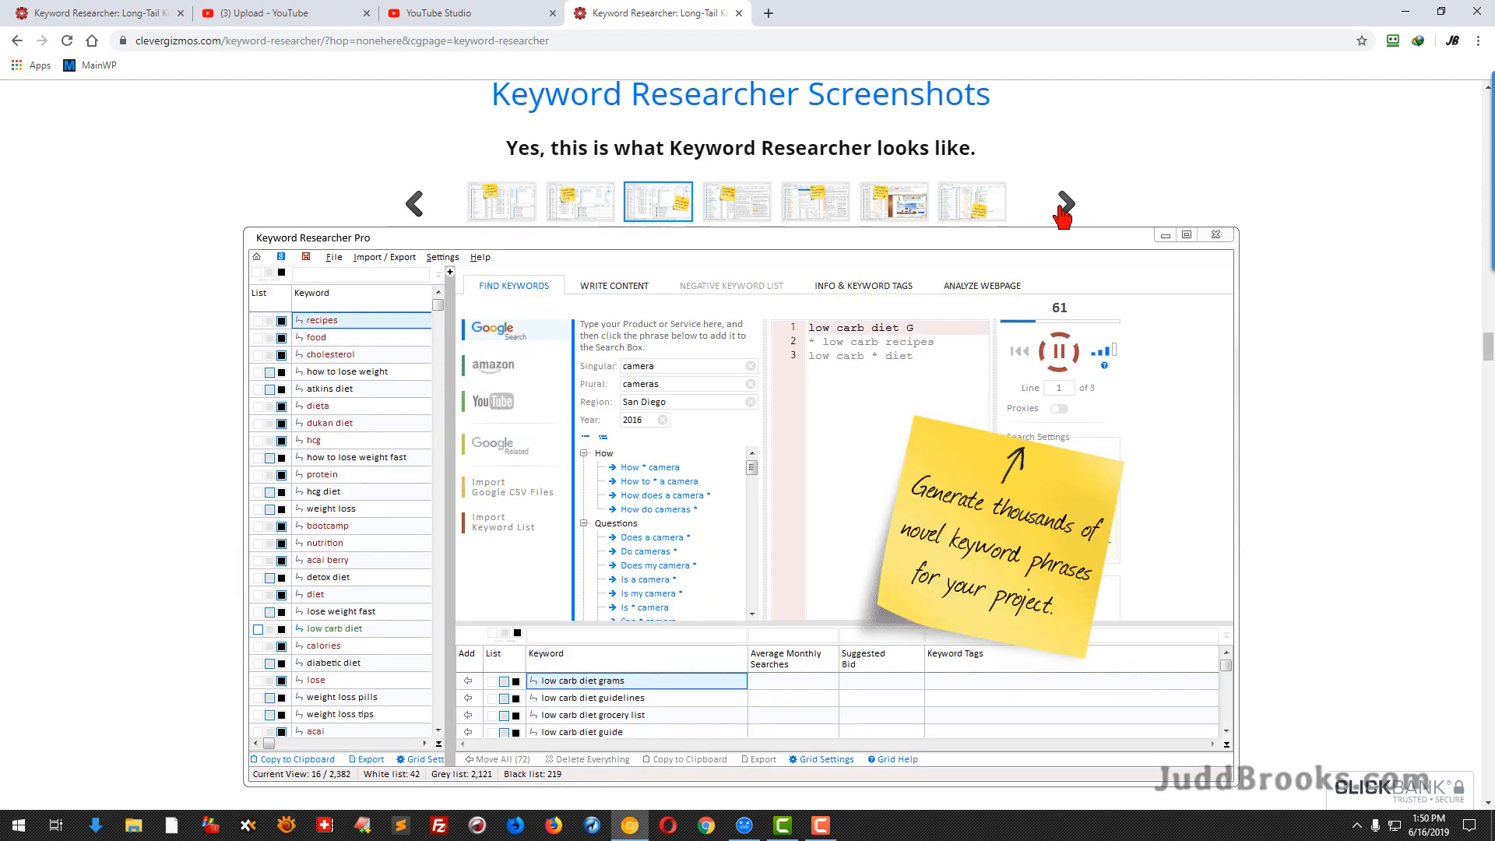
{"action": "left_click", "coordinate": [1064, 216]}
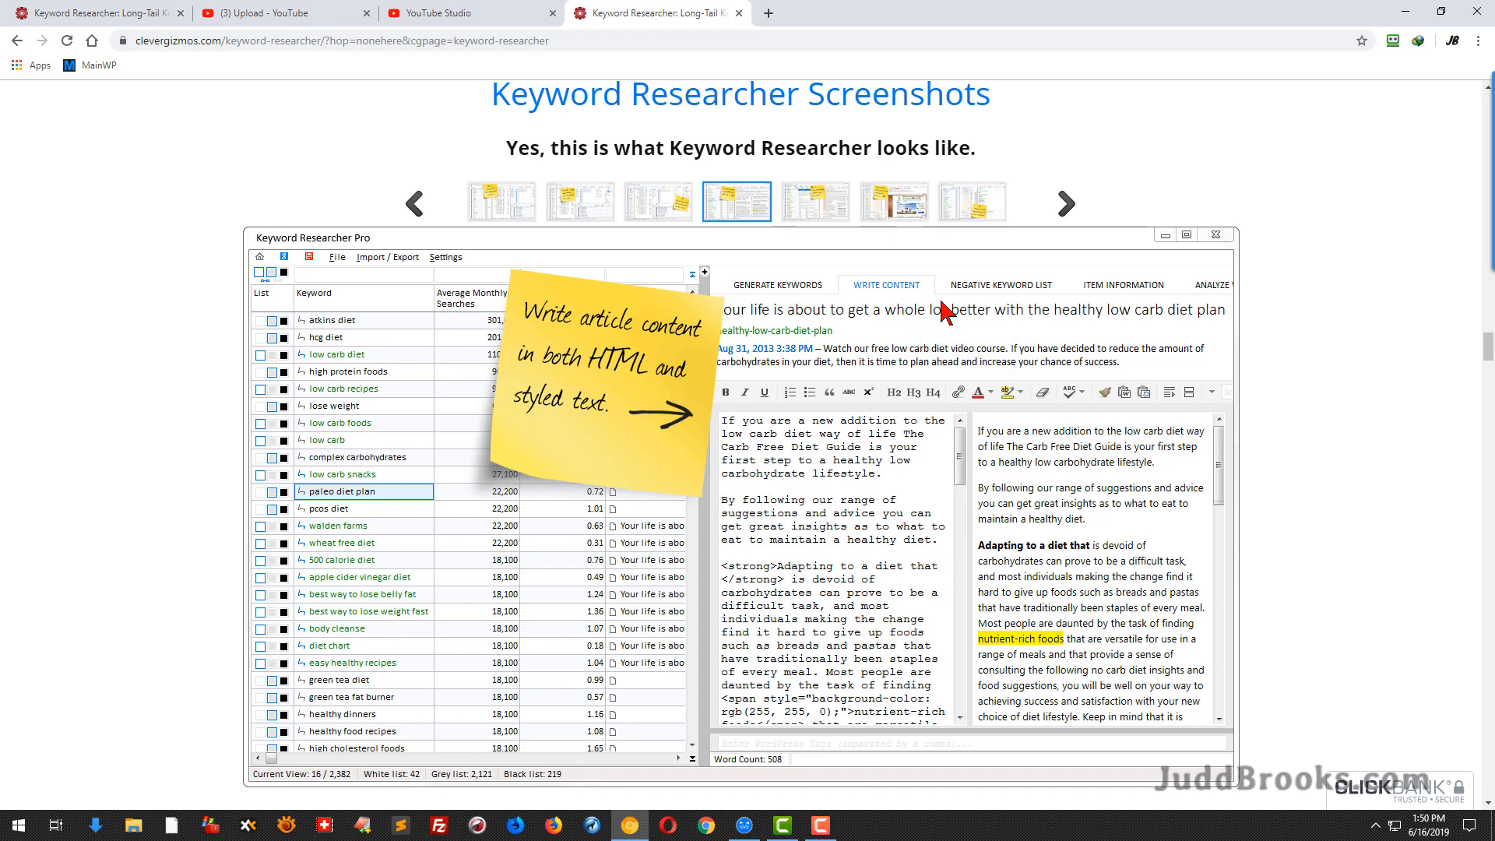
{"action": "left_click", "coordinate": [1066, 206]}
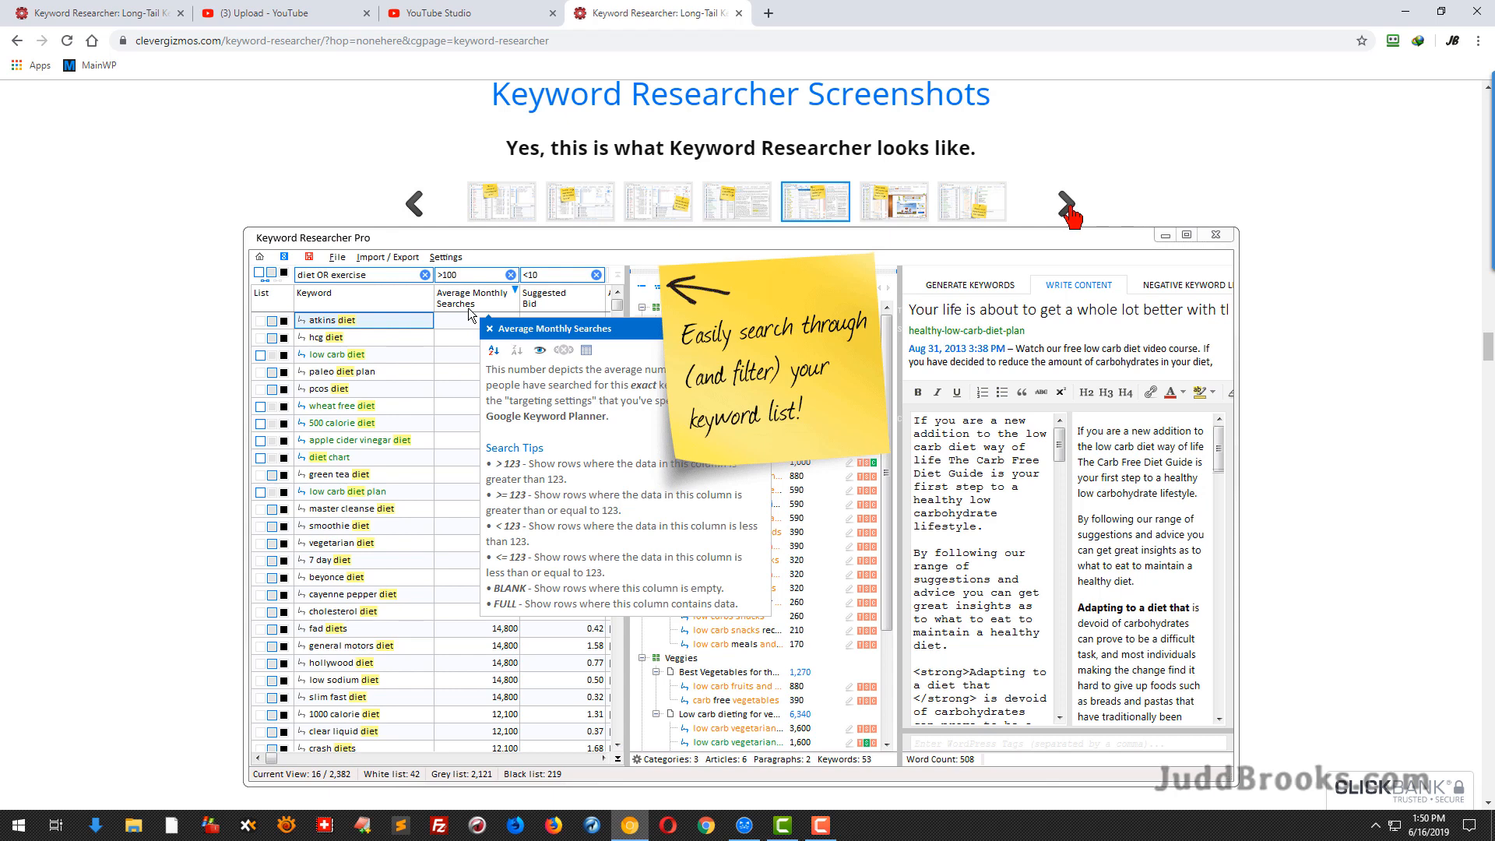
{"action": "left_click", "coordinate": [1068, 206]}
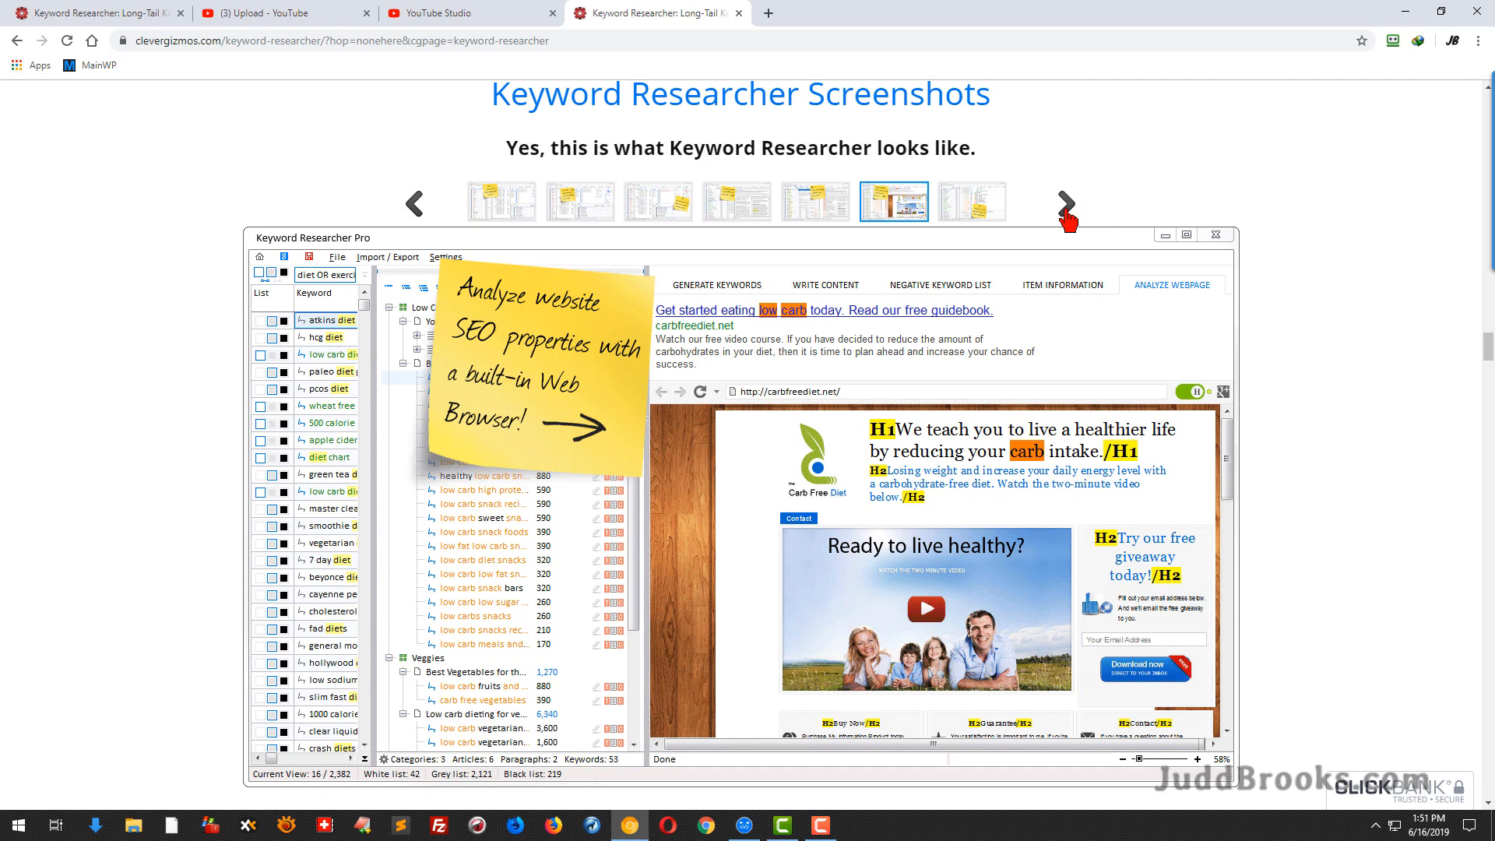
{"action": "left_click", "coordinate": [1066, 211]}
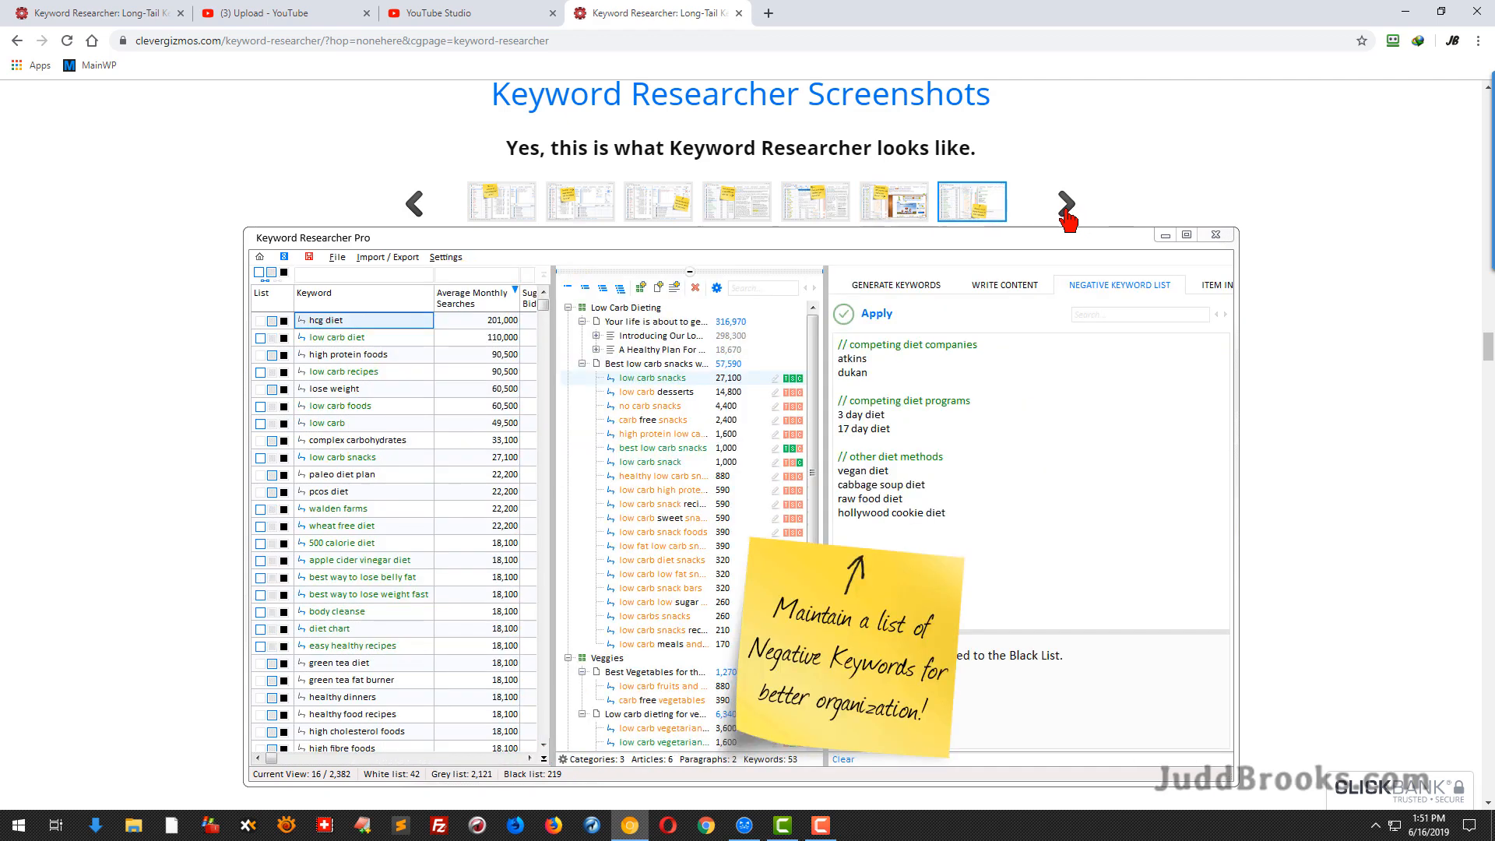